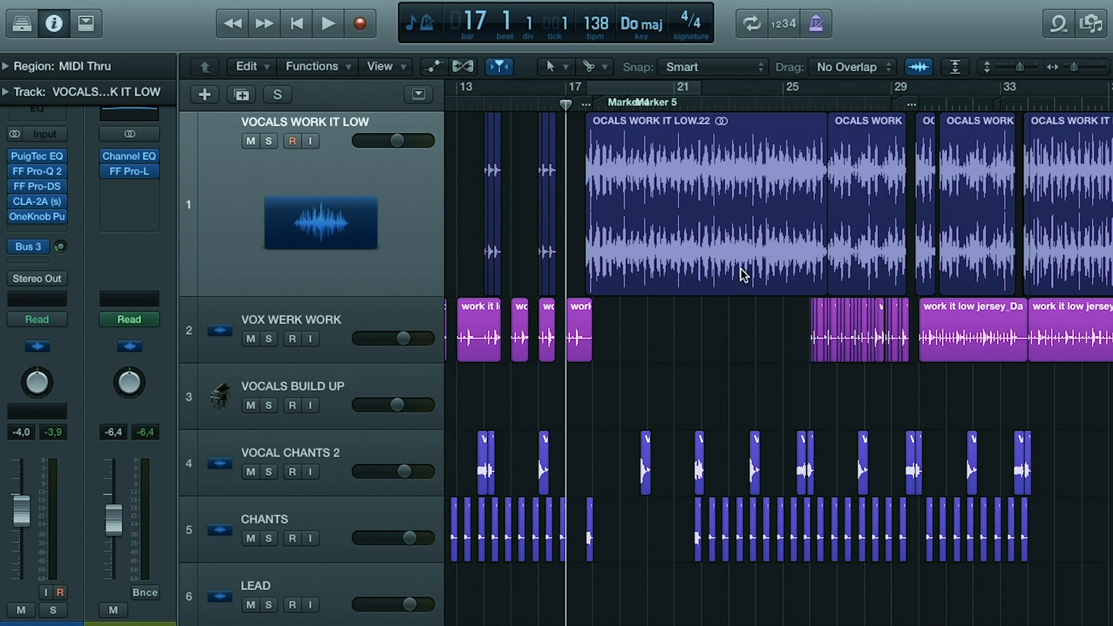
Look over the list of saved project alternatives without switching to another one
{"action": "left_click", "coordinate": [139, 1]}
{"action": "mouse_move", "coordinate": [173, 201]}
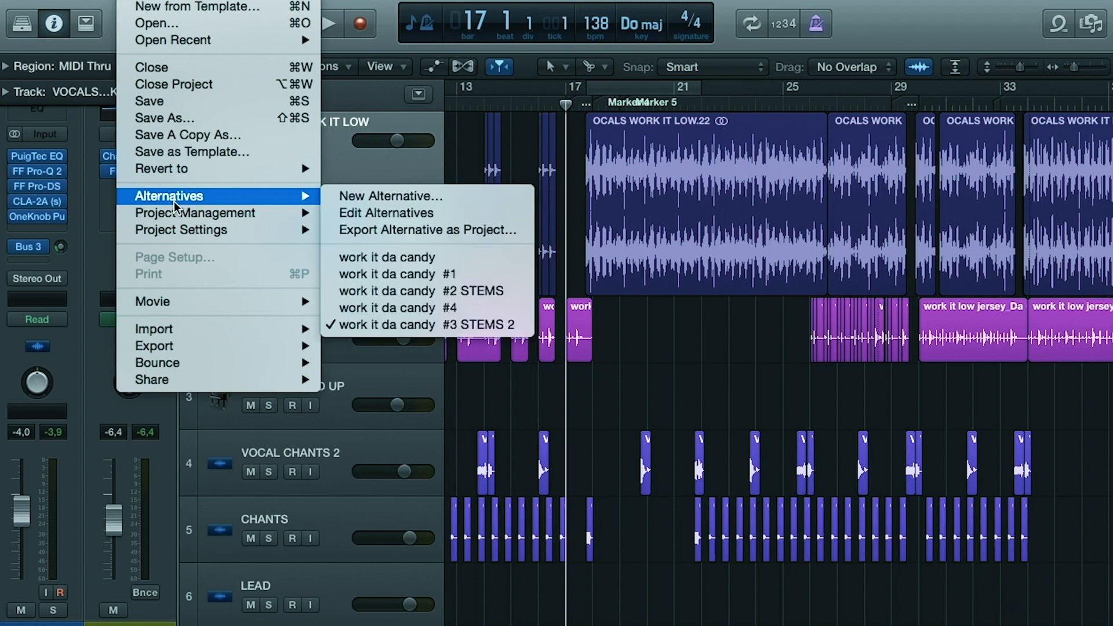
{"action": "left_click", "coordinate": [480, 158]}
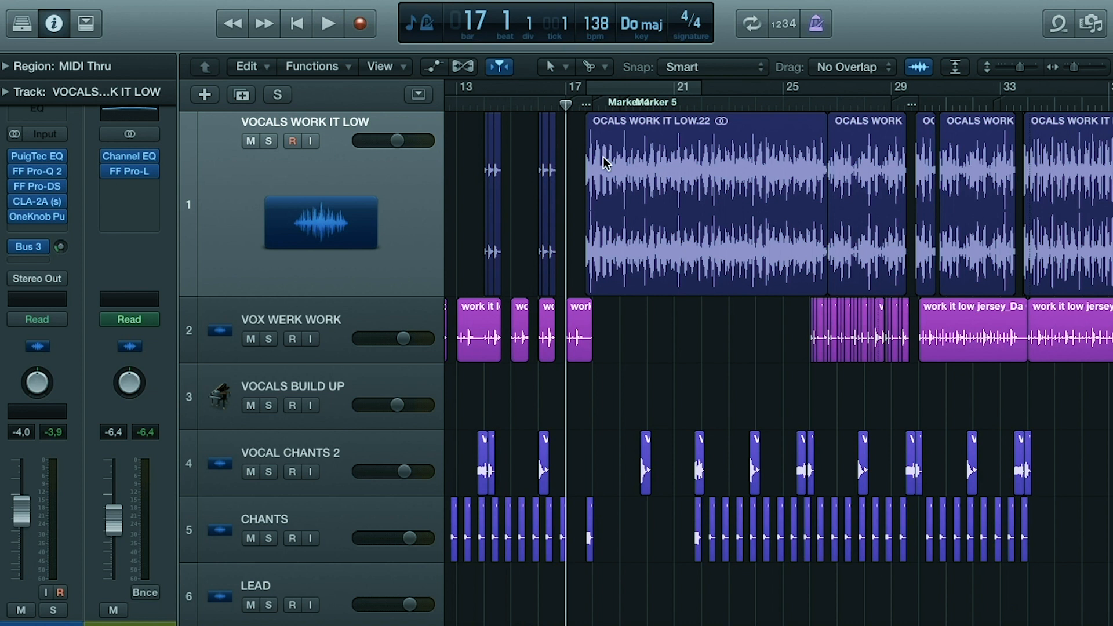
Select the VOCALS WORK IT LOW track and inspect its PuigTec EQ settings
{"action": "left_click", "coordinate": [388, 179]}
{"action": "left_click", "coordinate": [40, 161]}
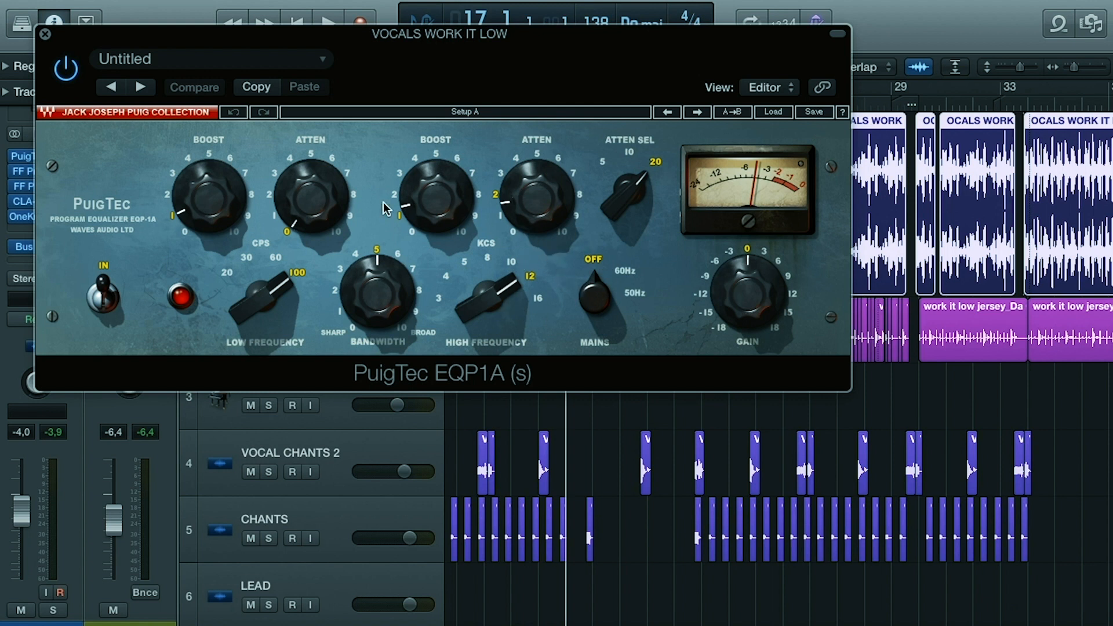
{"action": "left_click", "coordinate": [44, 35]}
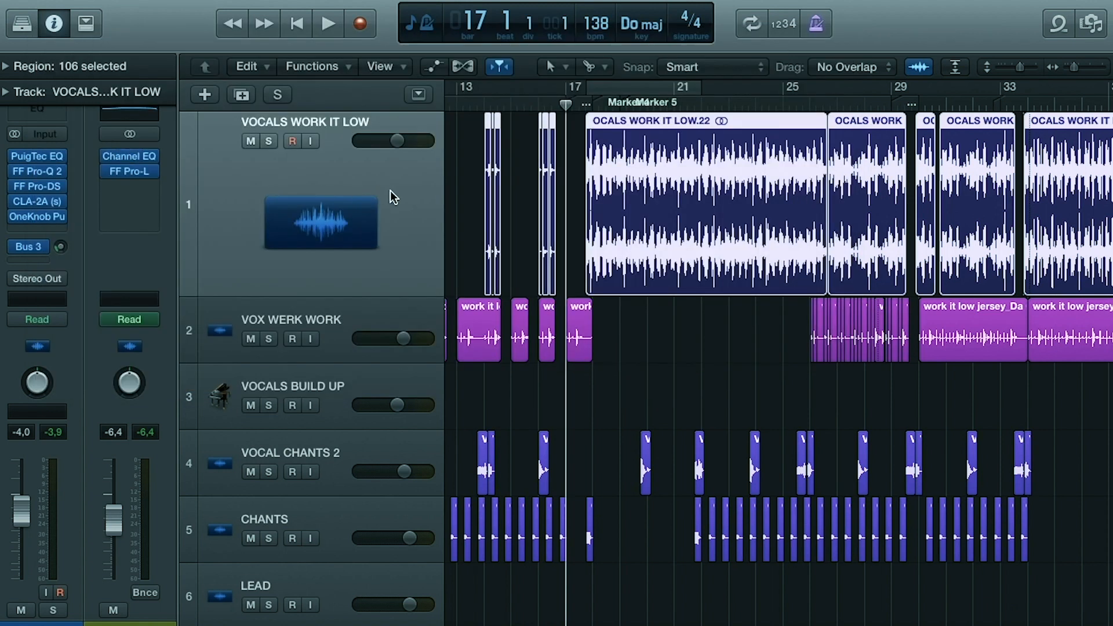
Inspect the FF Pro-Q 2 equalizer on VOCALS WORK IT LOW and audition its low cut band in solo during playback
{"action": "left_click", "coordinate": [458, 230]}
{"action": "scroll", "coordinate": [461, 227], "scroll_direction": "up", "scroll_amount": 10}
{"action": "scroll", "coordinate": [644, 223], "scroll_direction": "down", "scroll_amount": 1}
{"action": "scroll", "coordinate": [644, 222], "scroll_direction": "down", "scroll_amount": 8}
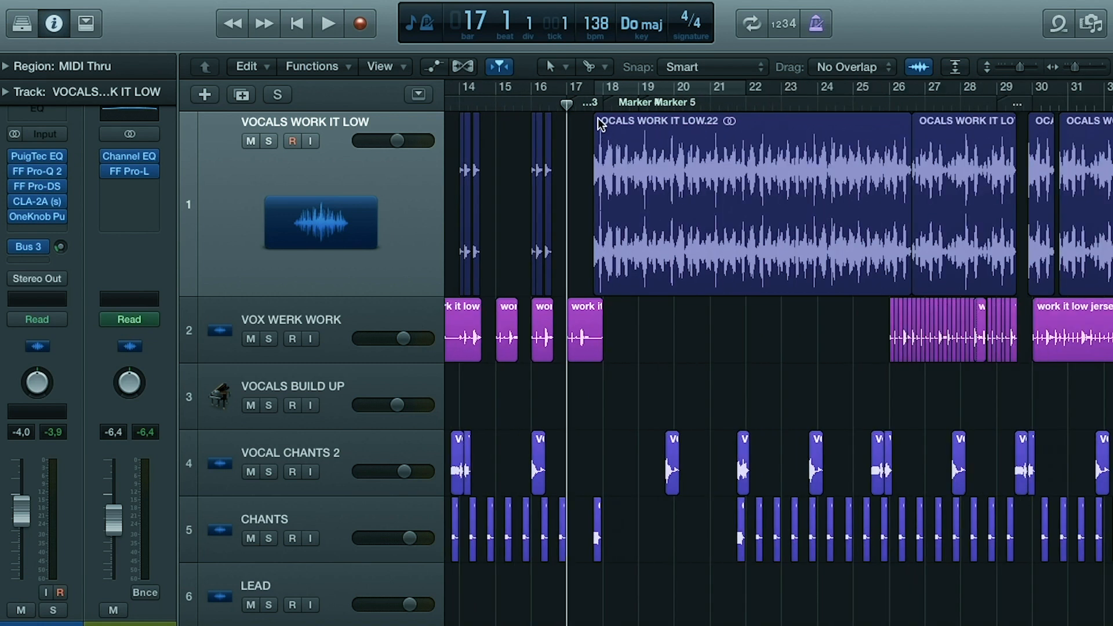
{"action": "left_click", "coordinate": [37, 173]}
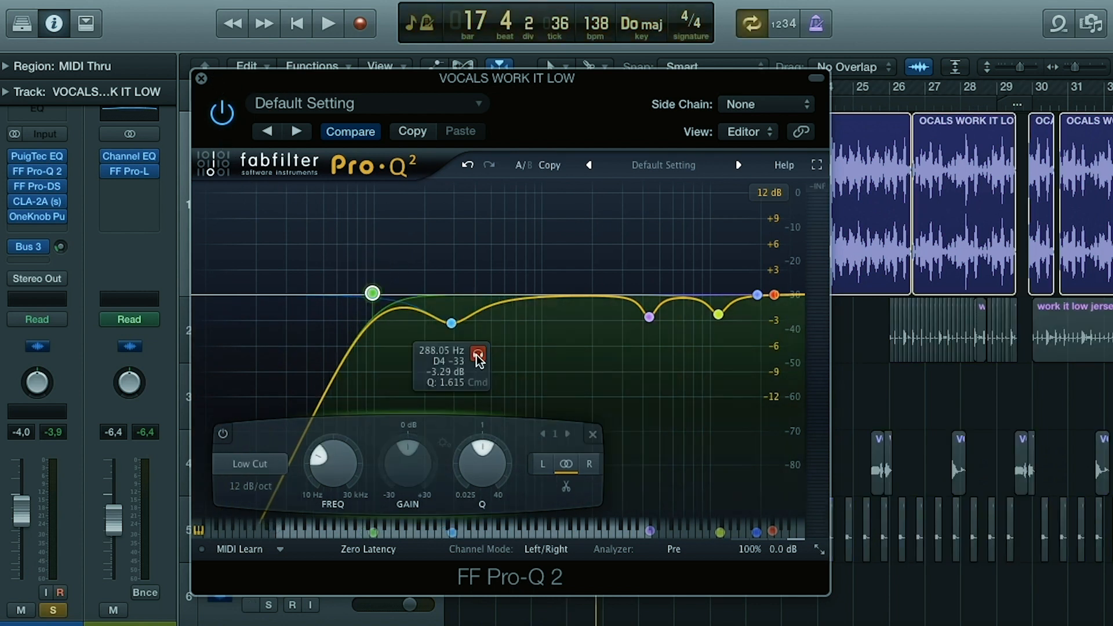
{"action": "key", "text": "space"}
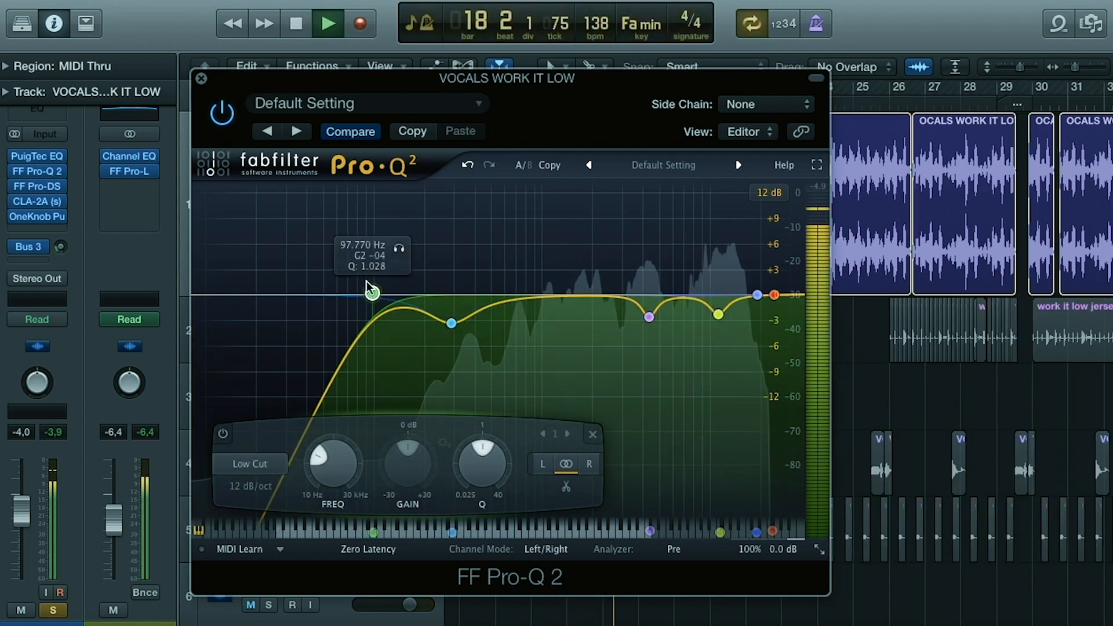
{"action": "left_click", "coordinate": [400, 249]}
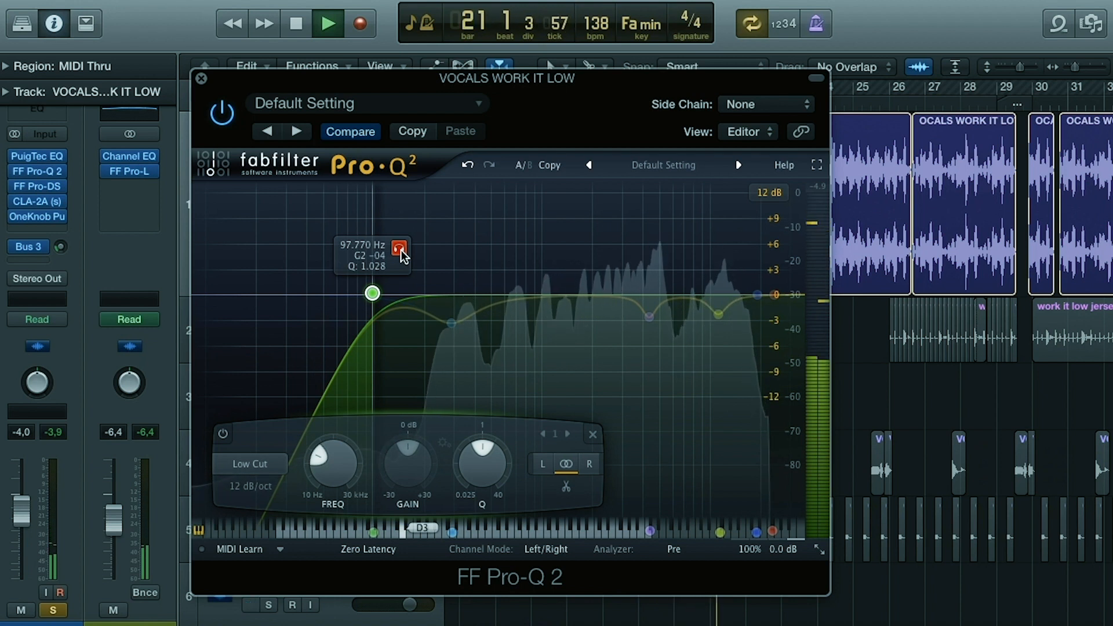
Audition the equalizer's 288 Hz, 4330 Hz and 11165 Hz dips in solo, one after another
{"action": "left_click", "coordinate": [478, 354]}
{"action": "left_click", "coordinate": [478, 353]}
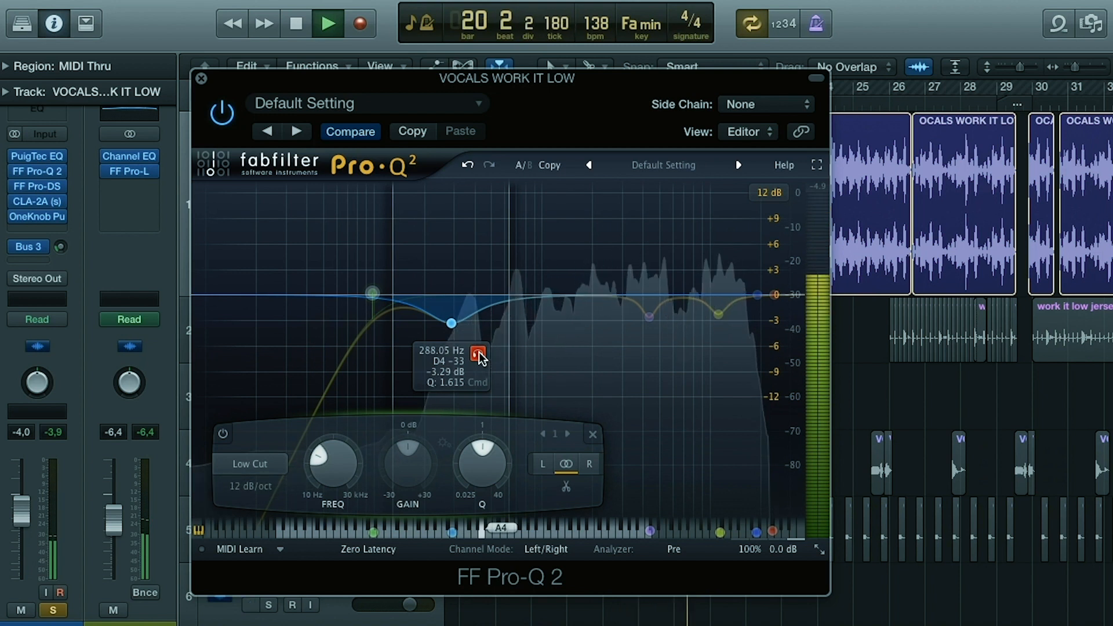
{"action": "left_click", "coordinate": [478, 354]}
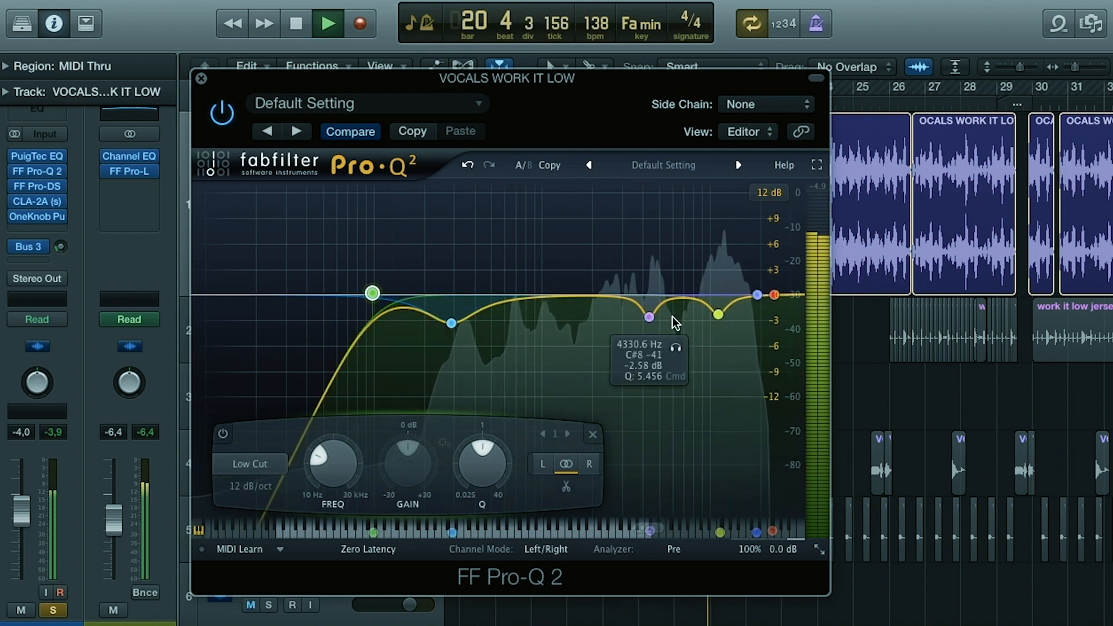
{"action": "left_click", "coordinate": [676, 348]}
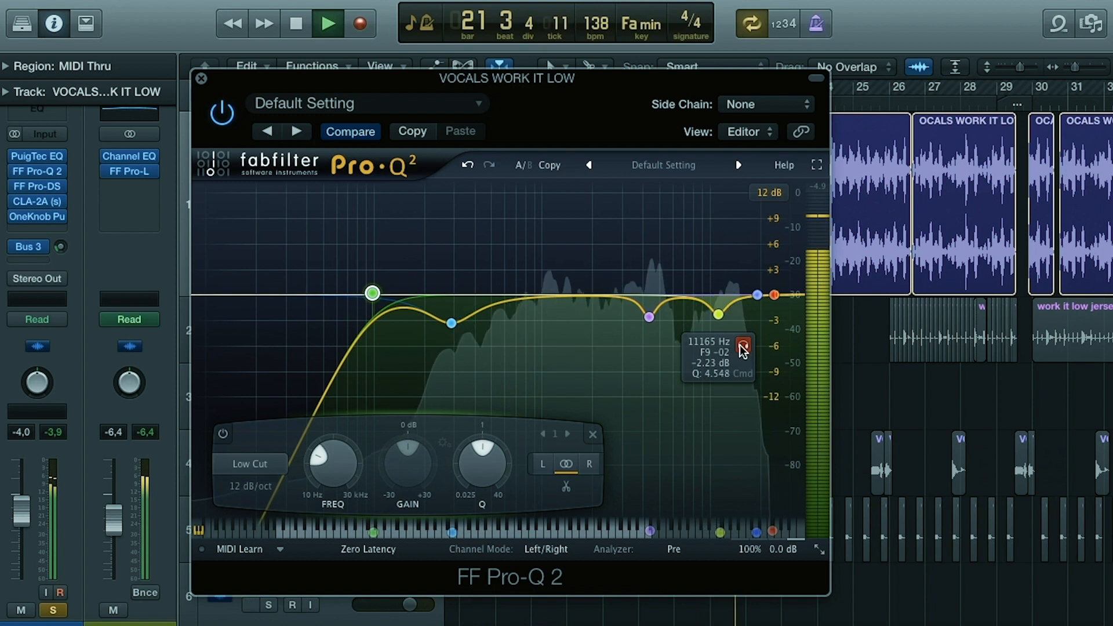
{"action": "left_click", "coordinate": [743, 347]}
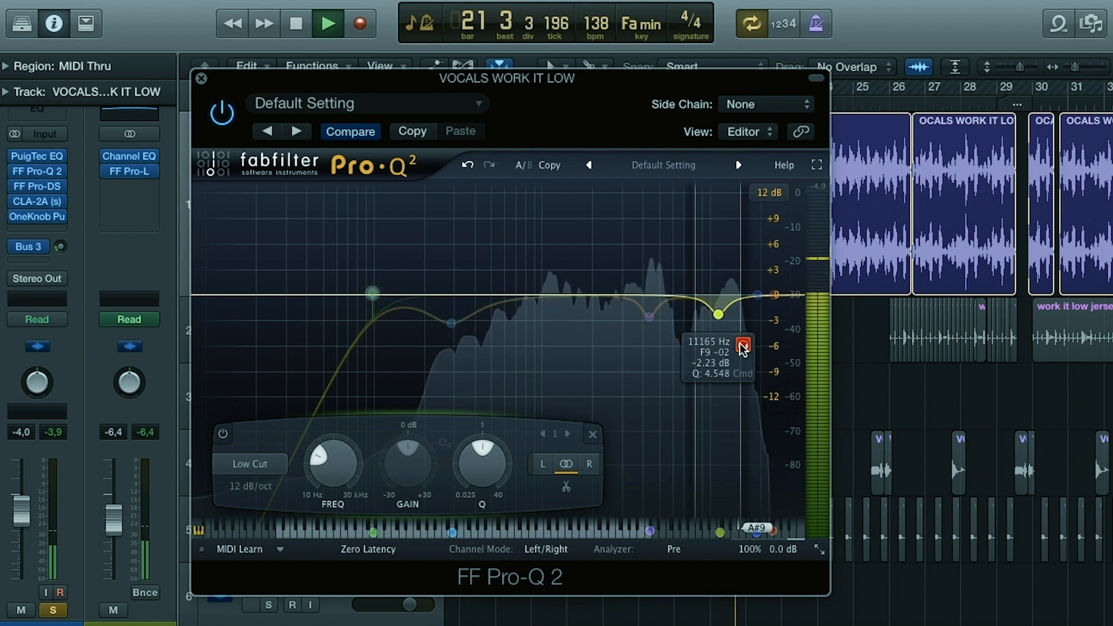
{"action": "left_click", "coordinate": [743, 347]}
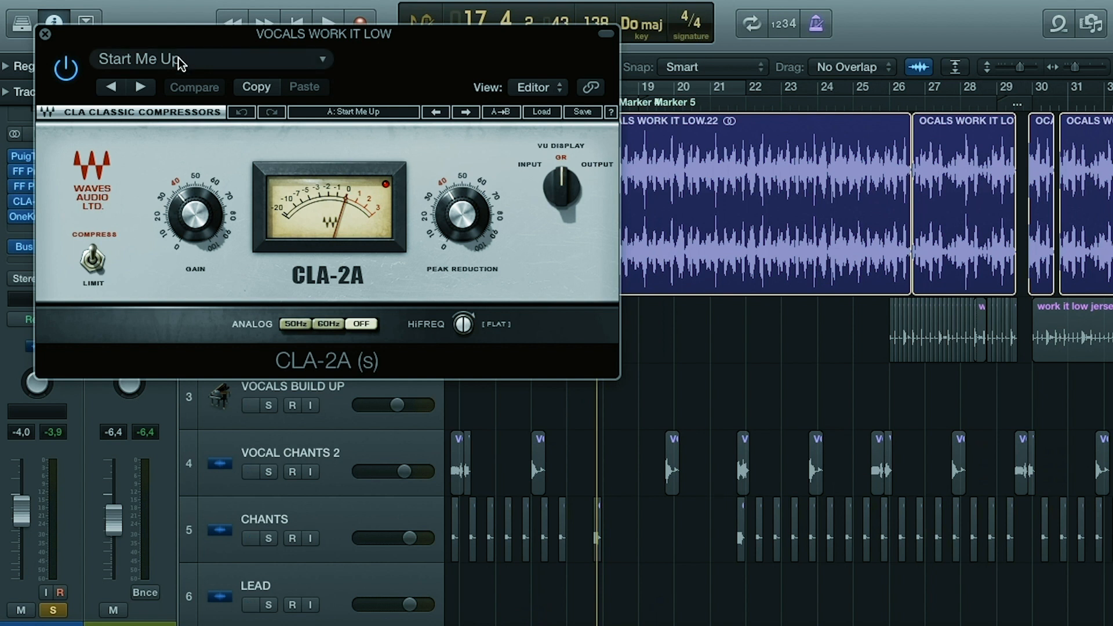
Close the CLA-2A compressor and play the soloed vocal, enabling cycle mode from about bar 18 to 21
{"action": "left_click", "coordinate": [46, 35]}
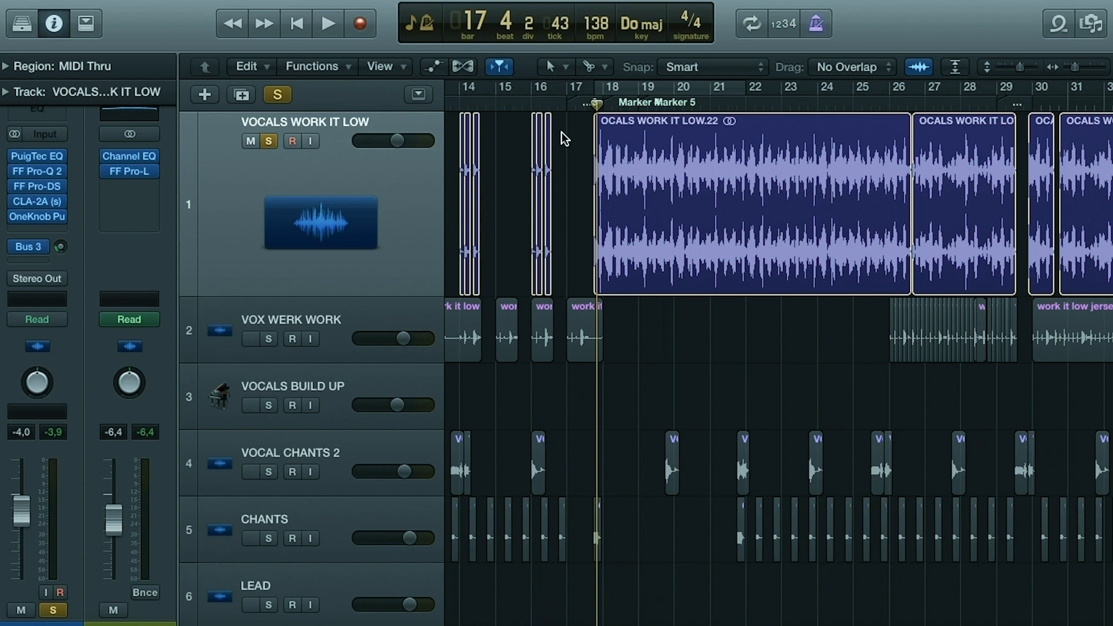
{"action": "key", "text": "space"}
{"action": "mouse_move", "coordinate": [135, 178]}
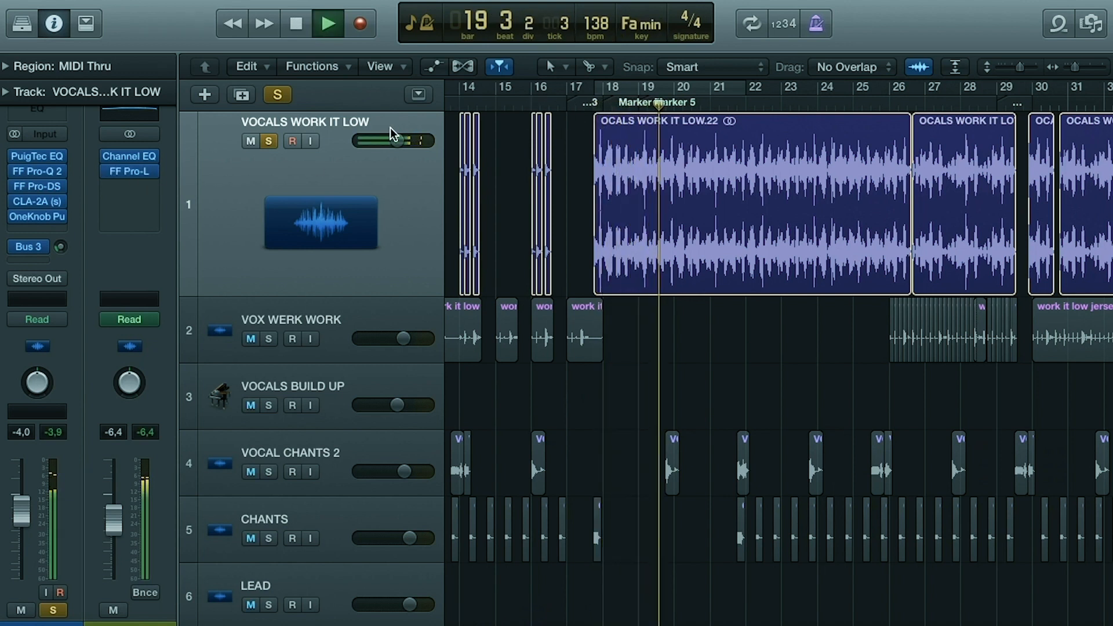
{"action": "key", "text": "c"}
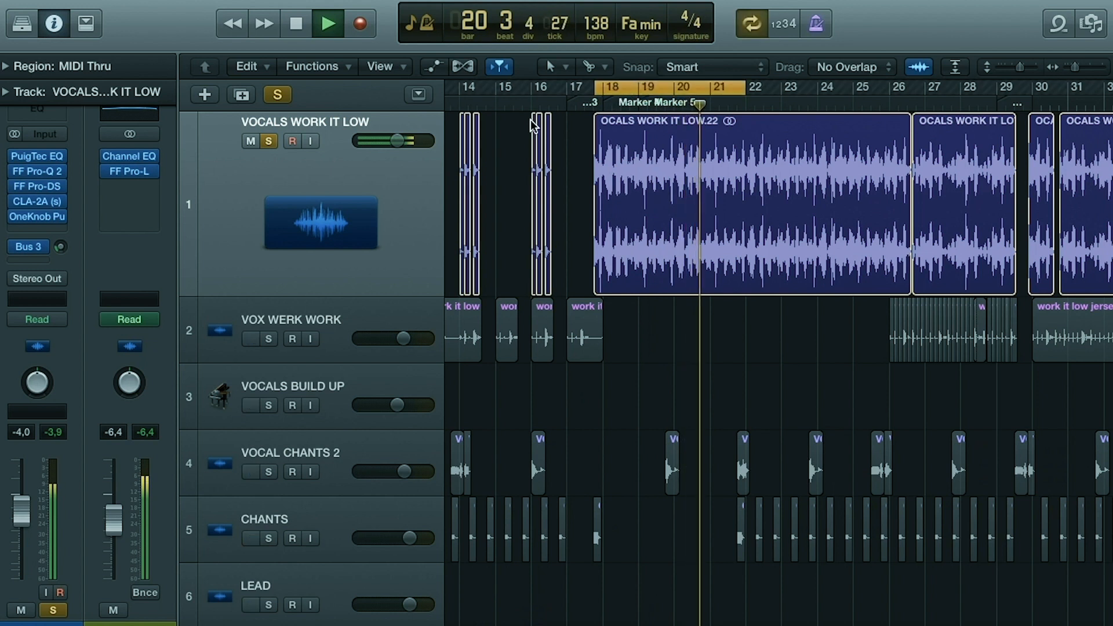
{"action": "key", "text": "space"}
Inspect the vocal track's OneKnob Pumper and the Wider effect on its Bus 3 send
{"action": "left_click", "coordinate": [41, 217]}
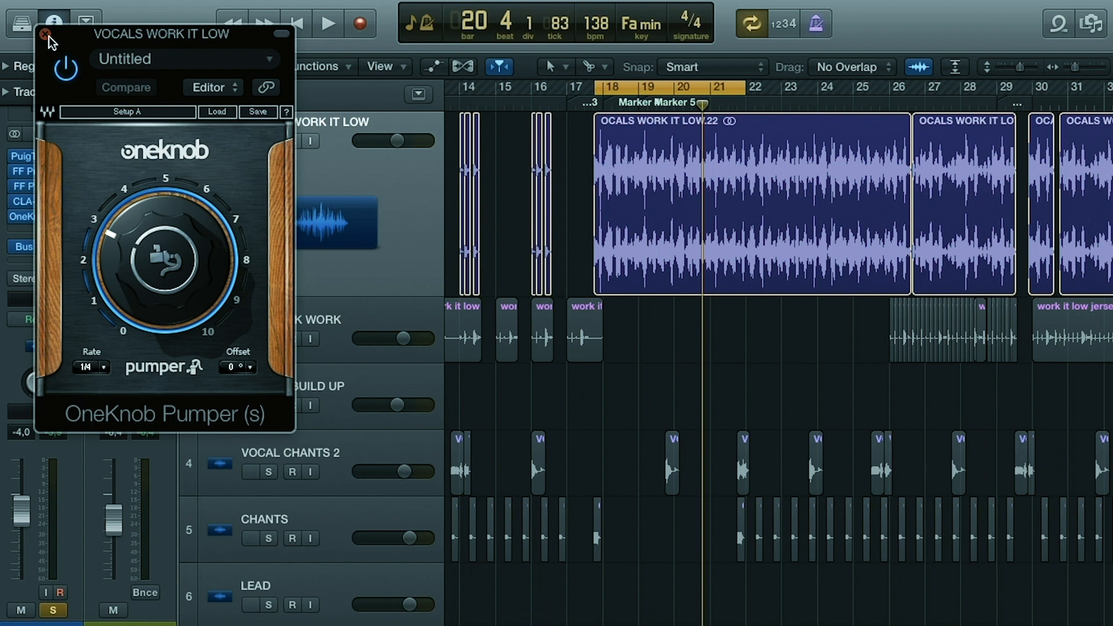
{"action": "left_click", "coordinate": [46, 34]}
{"action": "left_click", "coordinate": [27, 246]}
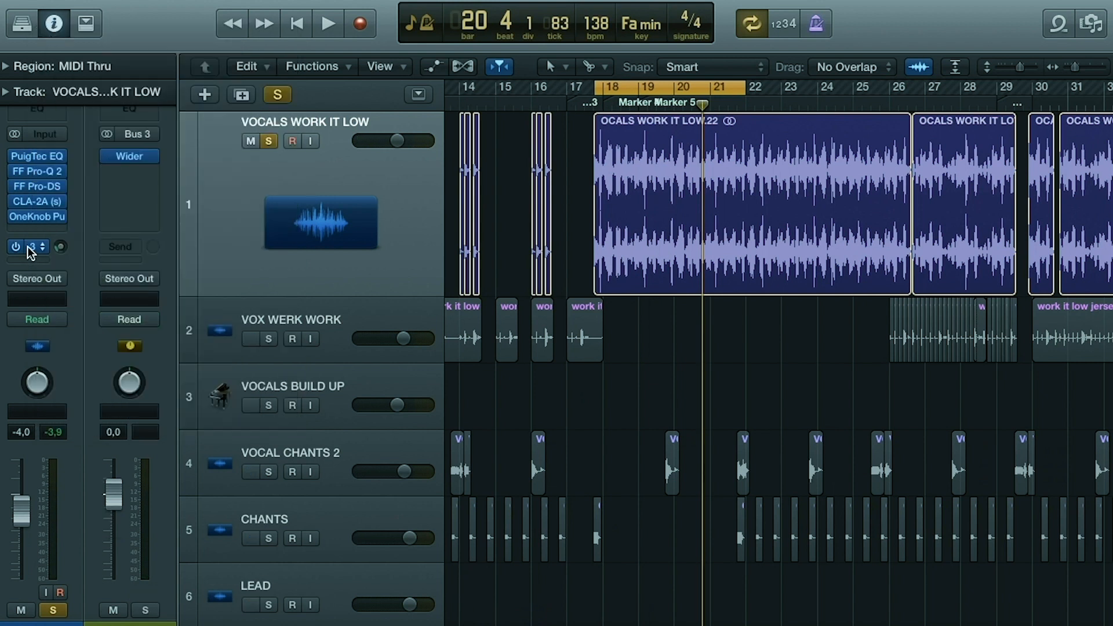
{"action": "left_click", "coordinate": [134, 158]}
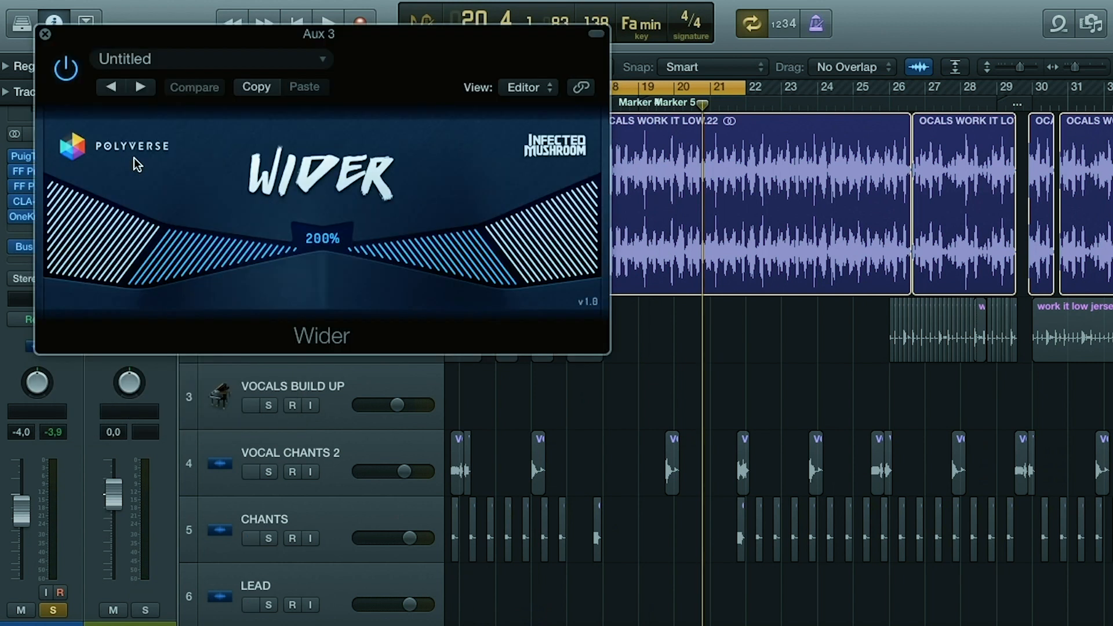
{"action": "left_click", "coordinate": [45, 35]}
Adjust the vocal's Bus 3 send level during playback and leave it at -20.0 dB
{"action": "key", "text": "space"}
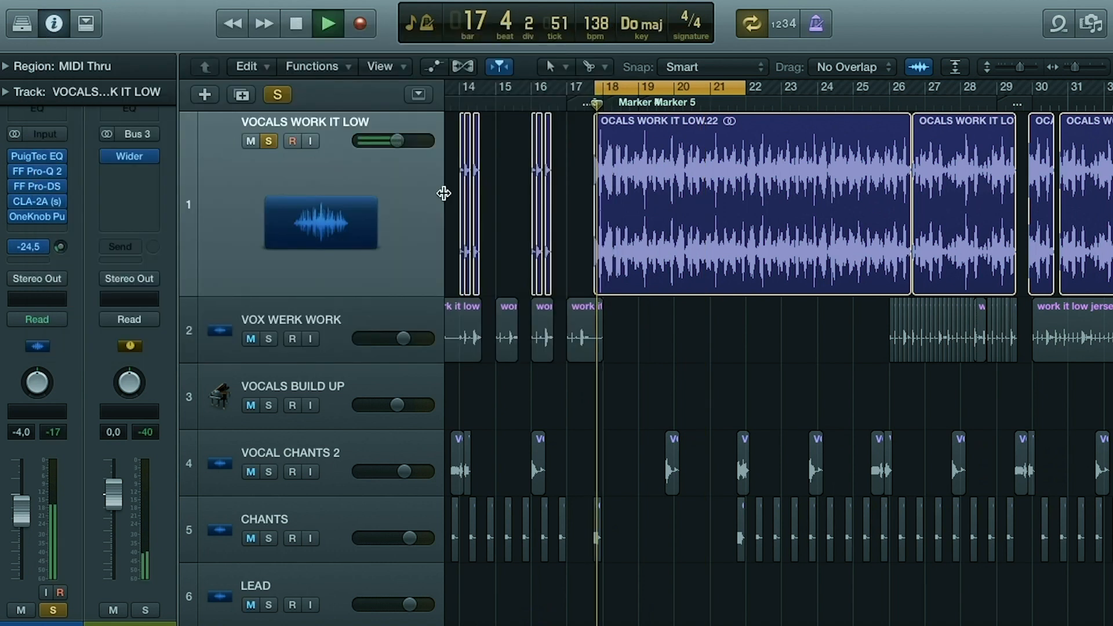
{"action": "left_click_drag", "start_coordinate": [54, 251], "coordinate": [54, 246]}
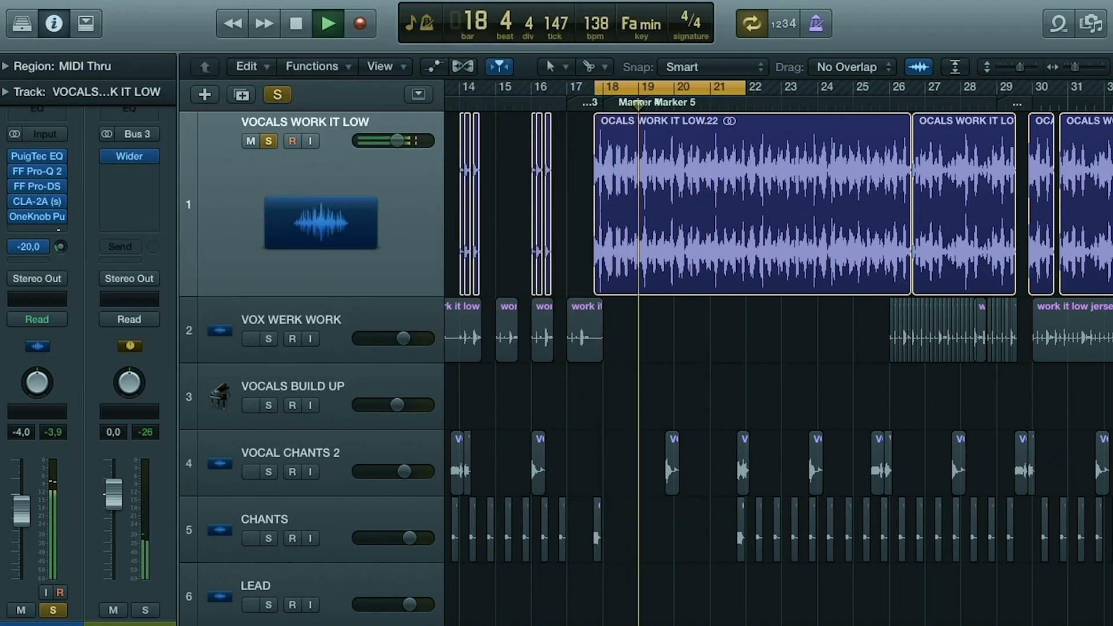
{"action": "left_click_drag", "start_coordinate": [54, 246], "coordinate": [54, 276]}
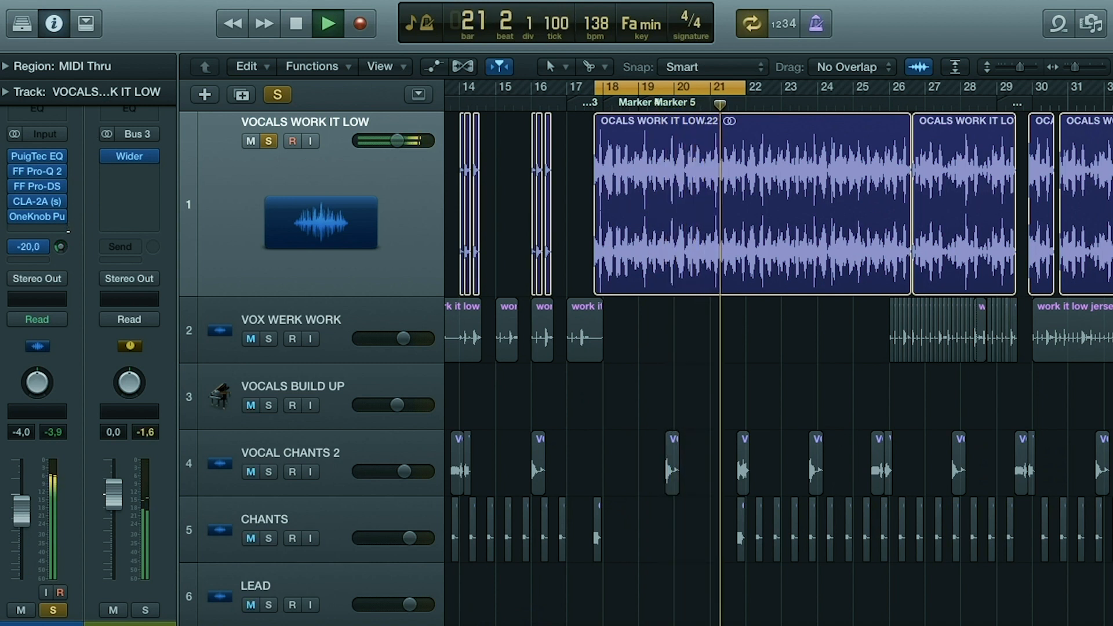
{"action": "key", "text": "space"}
Compare the vocal with all five insert effects bypassed and with them active again
{"action": "left_click", "coordinate": [17, 226]}
{"action": "left_click", "coordinate": [8, 180]}
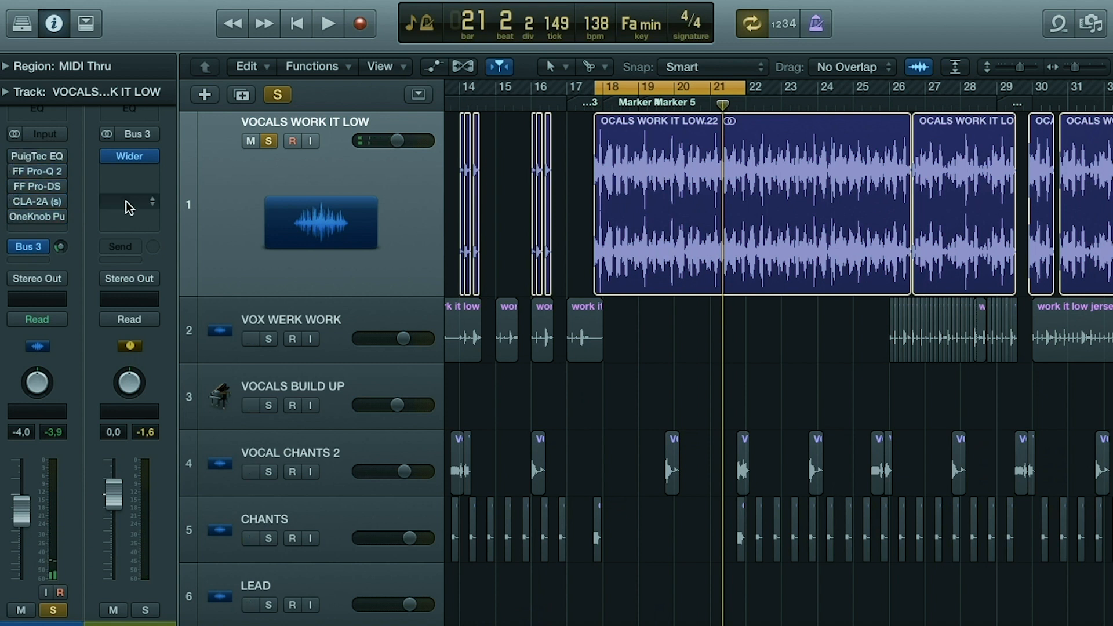
{"action": "key", "text": "space"}
{"action": "mouse_move", "coordinate": [17, 161]}
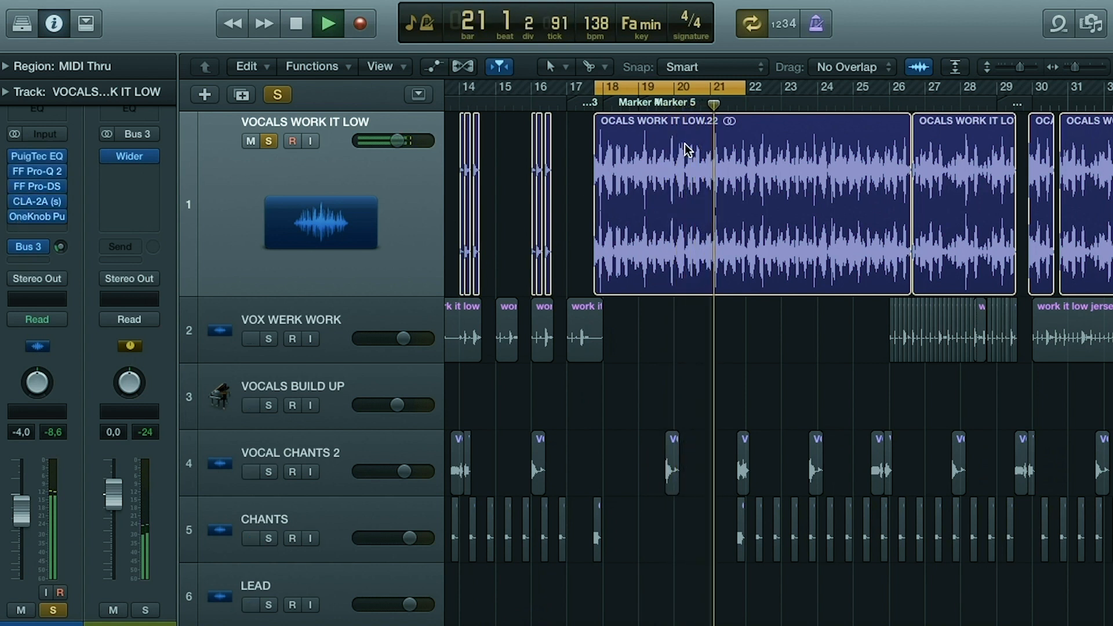
{"action": "key", "text": "space"}
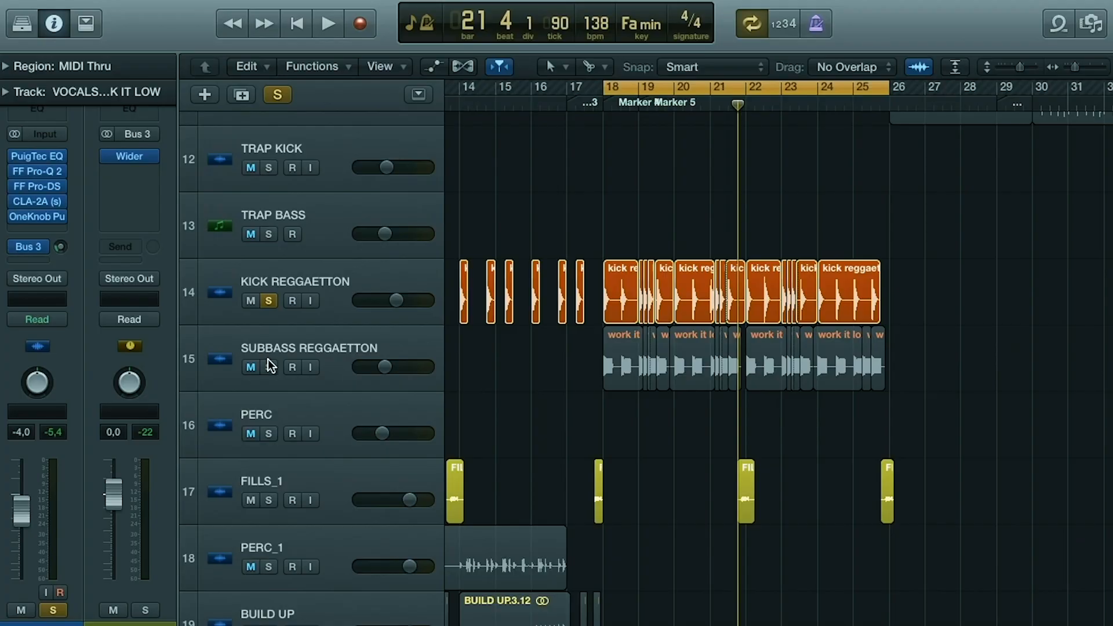
Add the SUBBASS REGGAETTON, RIM SNARES and SNARES_3 plus rims tracks to the solo and play the cycled section
{"action": "left_click", "coordinate": [269, 367]}
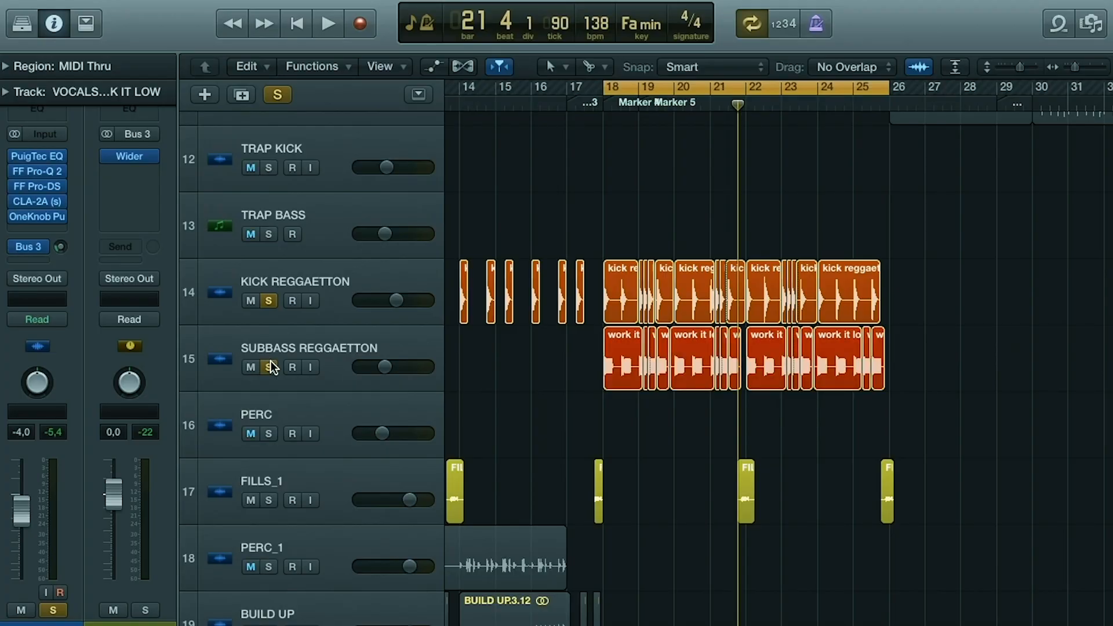
{"action": "scroll", "coordinate": [427, 353], "scroll_direction": "down", "scroll_amount": 10}
{"action": "scroll", "coordinate": [427, 353], "scroll_direction": "up", "scroll_amount": 4}
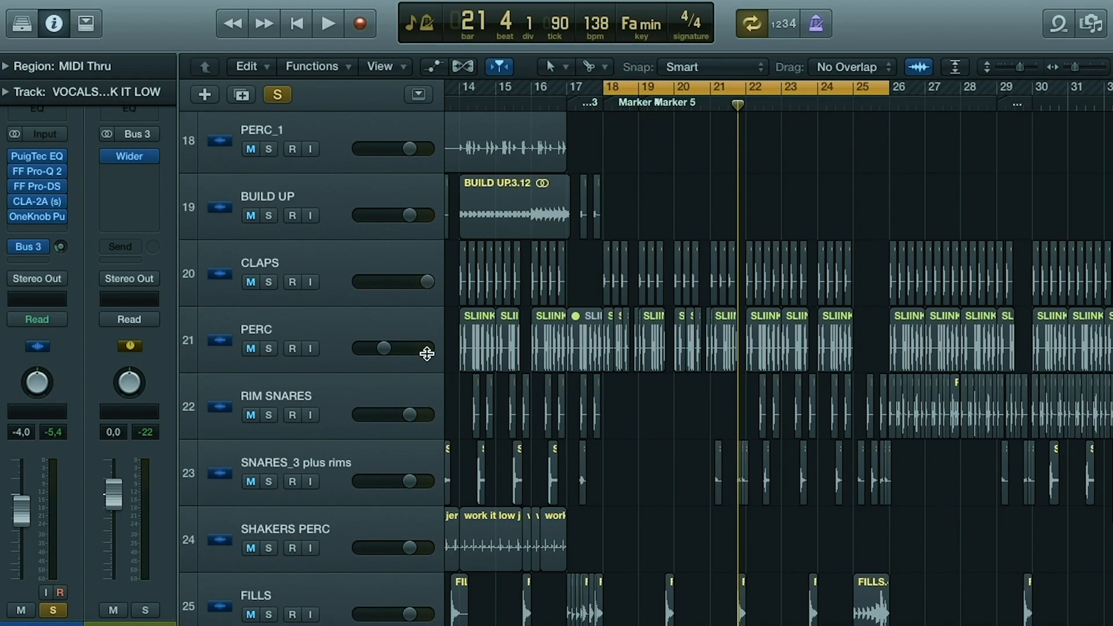
{"action": "left_click", "coordinate": [269, 415]}
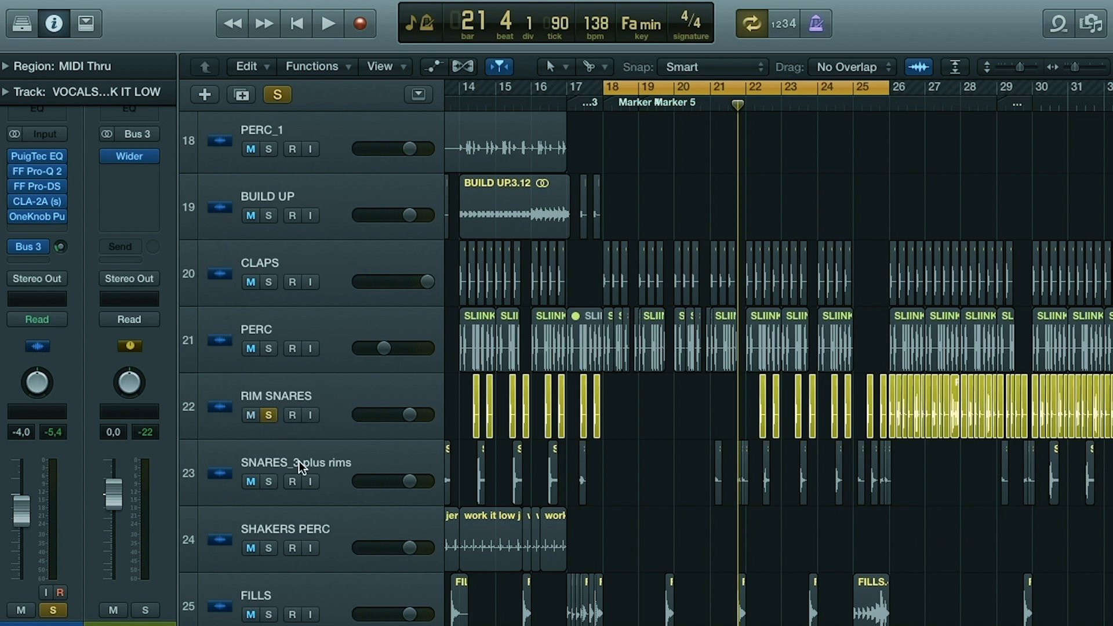
{"action": "left_click", "coordinate": [269, 482]}
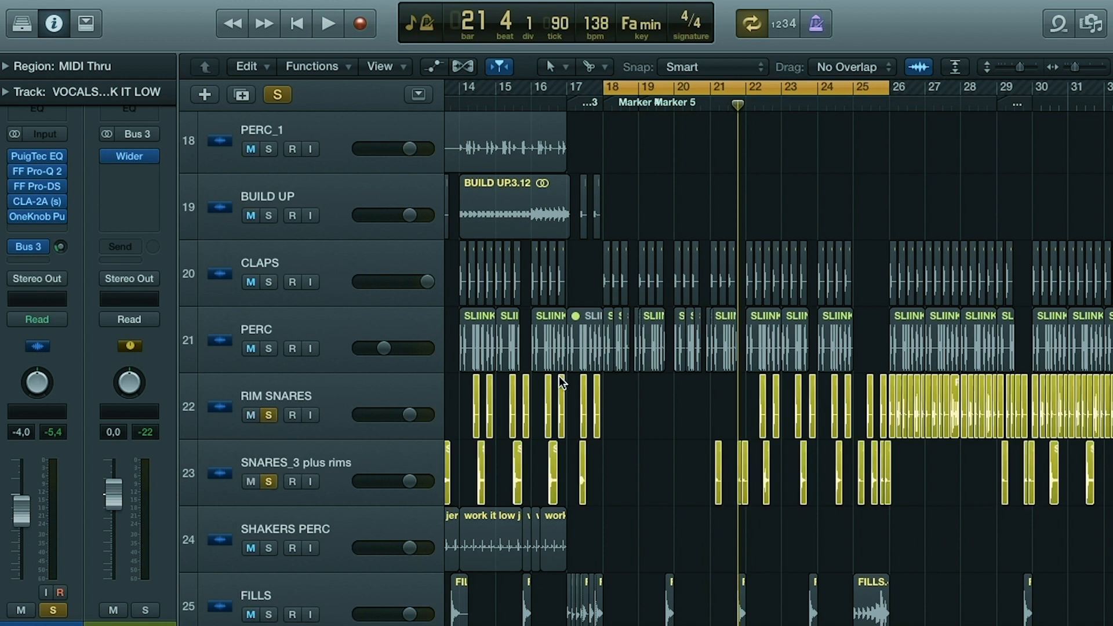
{"action": "key", "text": "space"}
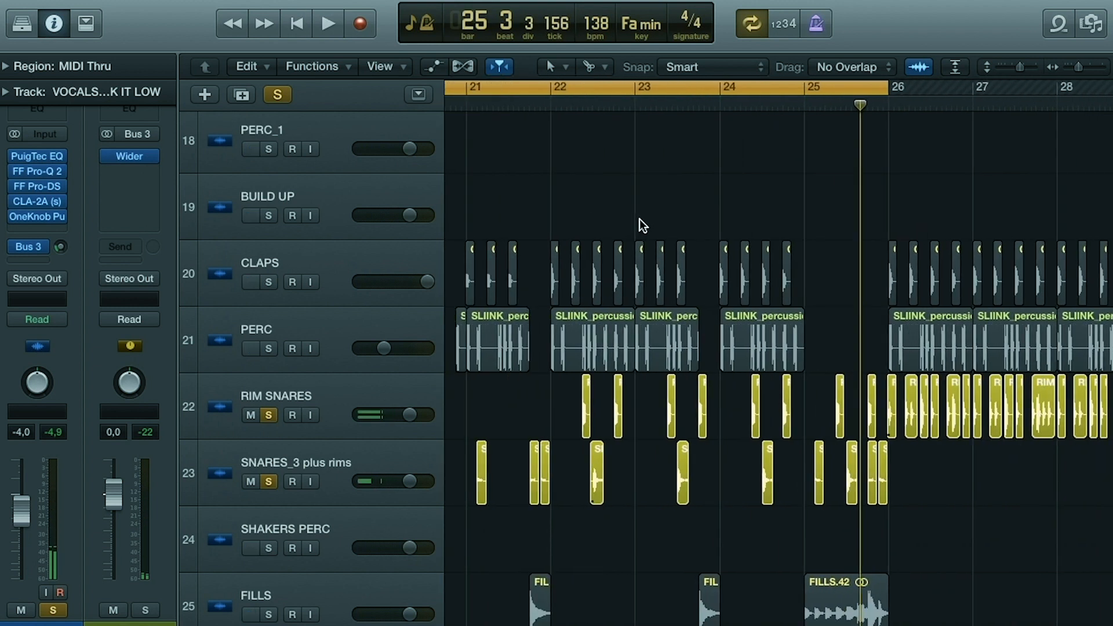
Bring the CLAPS track and the SLIINK percussion PERC track into the solo while listening to the loop
{"action": "left_click", "coordinate": [268, 282]}
{"action": "key", "text": "space"}
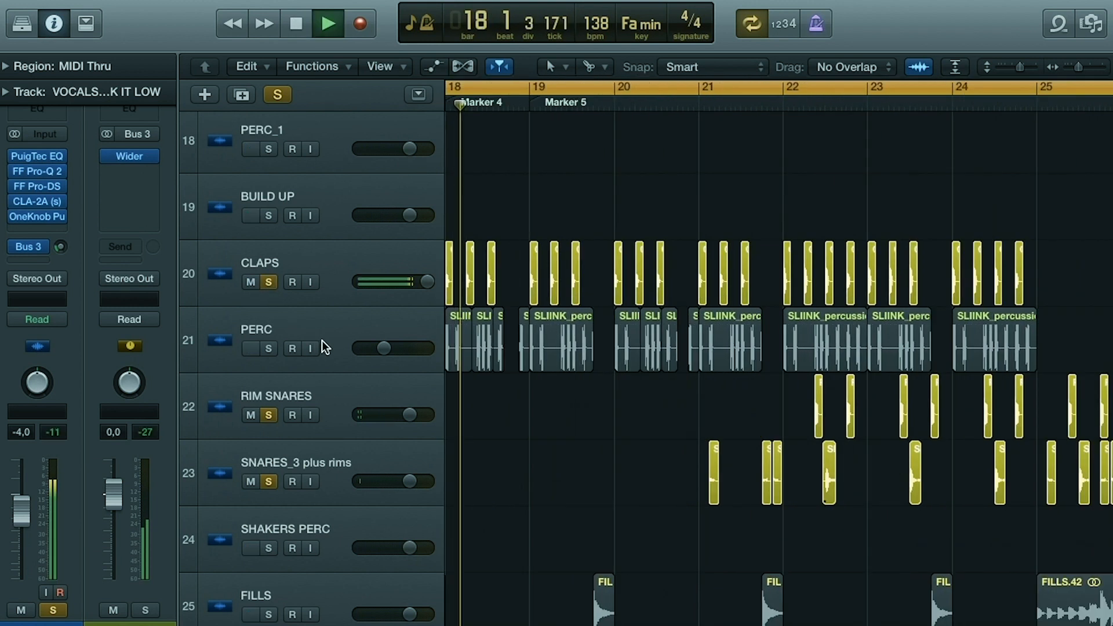
{"action": "scroll", "coordinate": [373, 377], "scroll_direction": "left", "scroll_amount": 4}
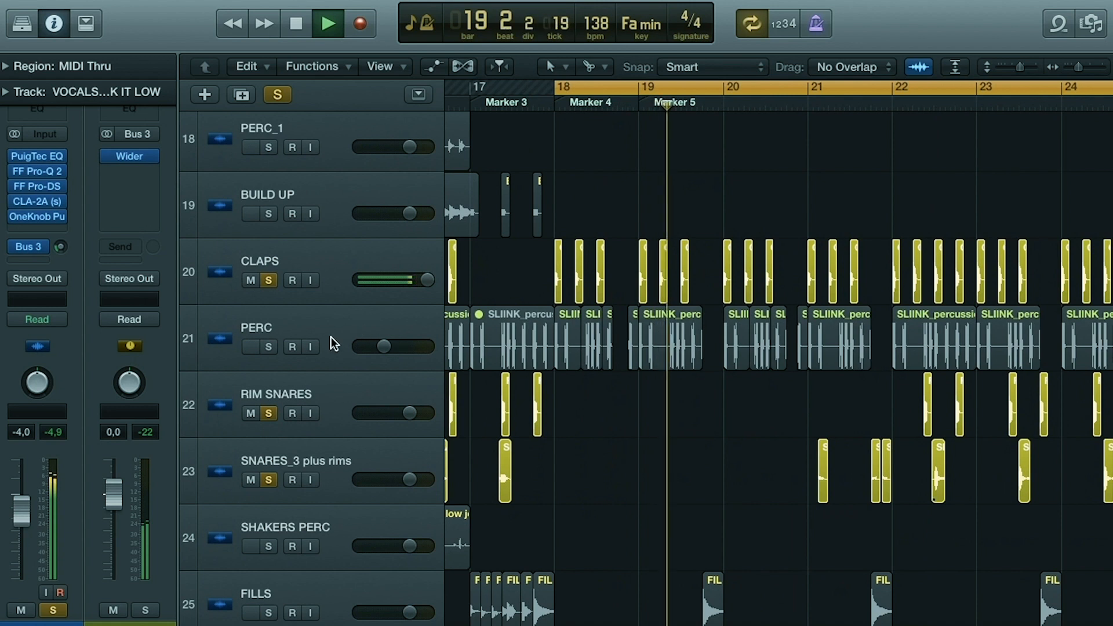
{"action": "left_click", "coordinate": [268, 346]}
Add the FILLS, FILLS 2 and FX 2 tracks to the solo while the section keeps playing
{"action": "scroll", "coordinate": [642, 247], "scroll_direction": "down", "scroll_amount": 3}
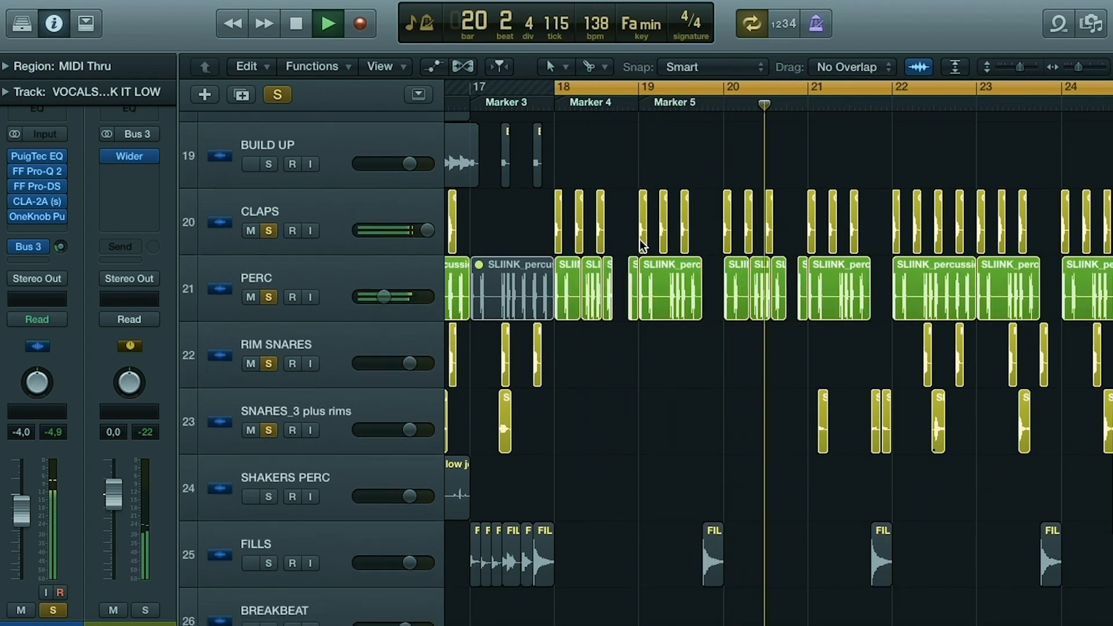
{"action": "scroll", "coordinate": [642, 247], "scroll_direction": "down", "scroll_amount": 4}
{"action": "left_click", "coordinate": [269, 433]}
{"action": "scroll", "coordinate": [458, 522], "scroll_direction": "down", "scroll_amount": 5}
{"action": "left_click", "coordinate": [269, 403]}
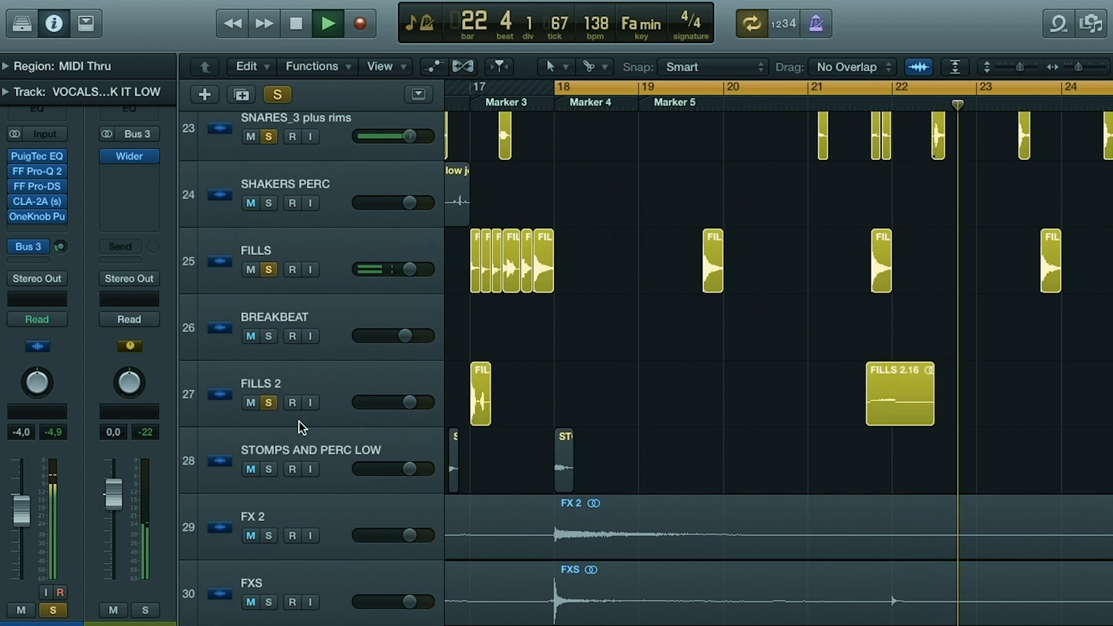
{"action": "scroll", "coordinate": [349, 450], "scroll_direction": "down", "scroll_amount": 5}
{"action": "key", "text": "super+Left"}
{"action": "left_click", "coordinate": [268, 375]}
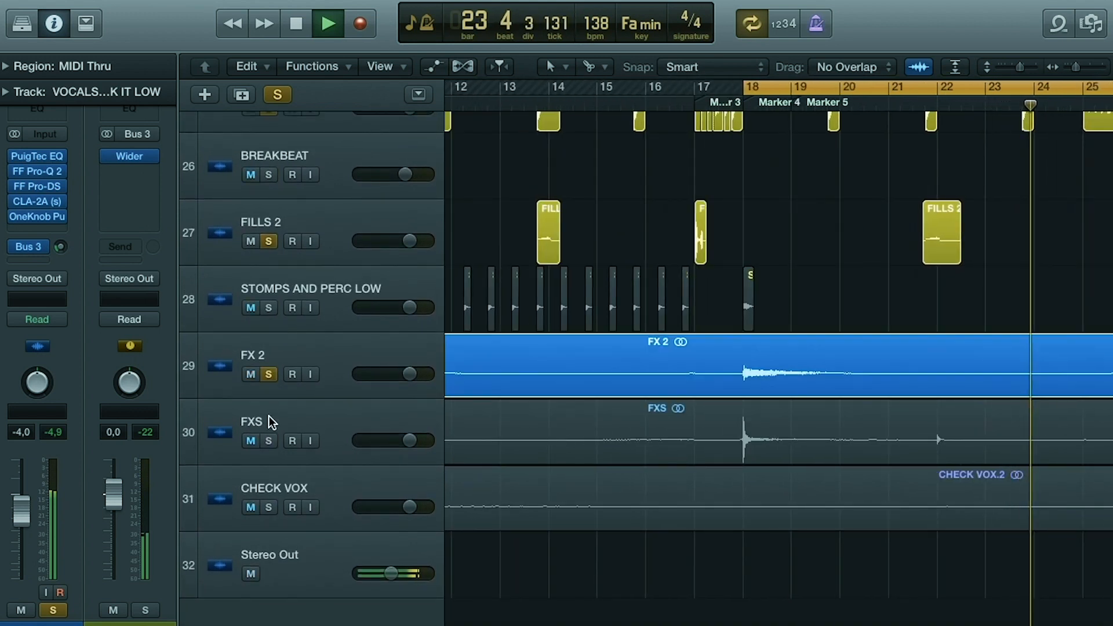
Add the FXS track to the solo, listen to the full drop layering and stop playback
{"action": "left_click", "coordinate": [269, 442]}
{"action": "scroll", "coordinate": [625, 312], "scroll_direction": "right", "scroll_amount": 4}
{"action": "scroll", "coordinate": [625, 309], "scroll_direction": "up", "scroll_amount": 10}
{"action": "scroll", "coordinate": [626, 313], "scroll_direction": "up", "scroll_amount": 15}
{"action": "key", "text": "space"}
{"action": "left_click", "coordinate": [268, 416]}
{"action": "left_click", "coordinate": [269, 483]}
{"action": "key", "text": "space"}
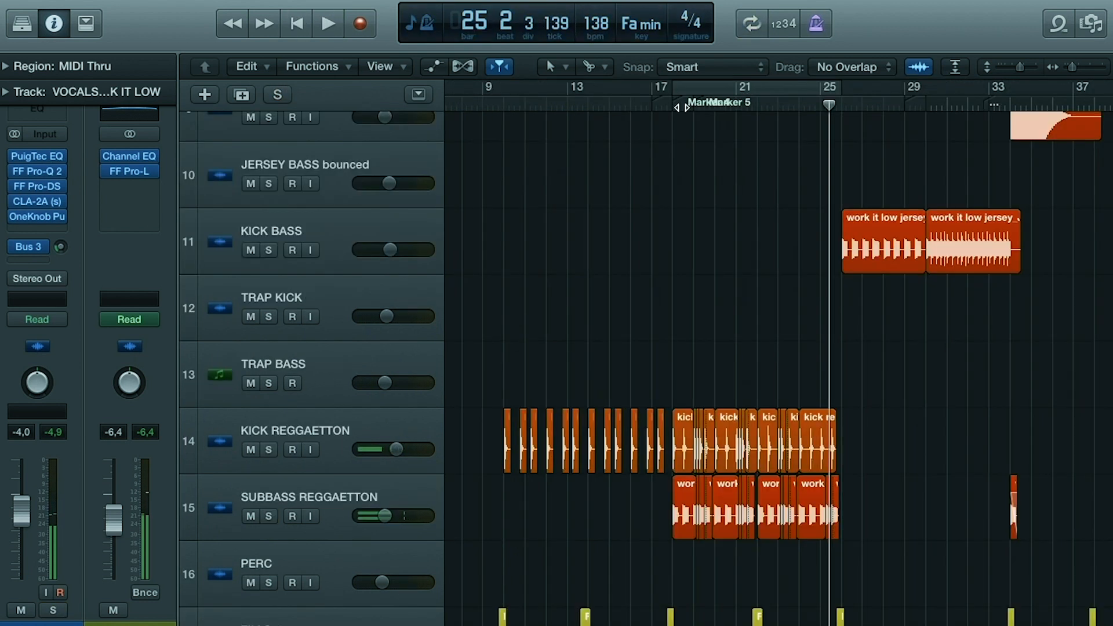
Solo the SUBBASS REGGAETTON track together with KICK REGGAETTON and play the cycled section from bar 18 to 26
{"action": "key", "text": "super+Right"}
{"action": "key", "text": "super+Right"}
{"action": "key", "text": "super+Right"}
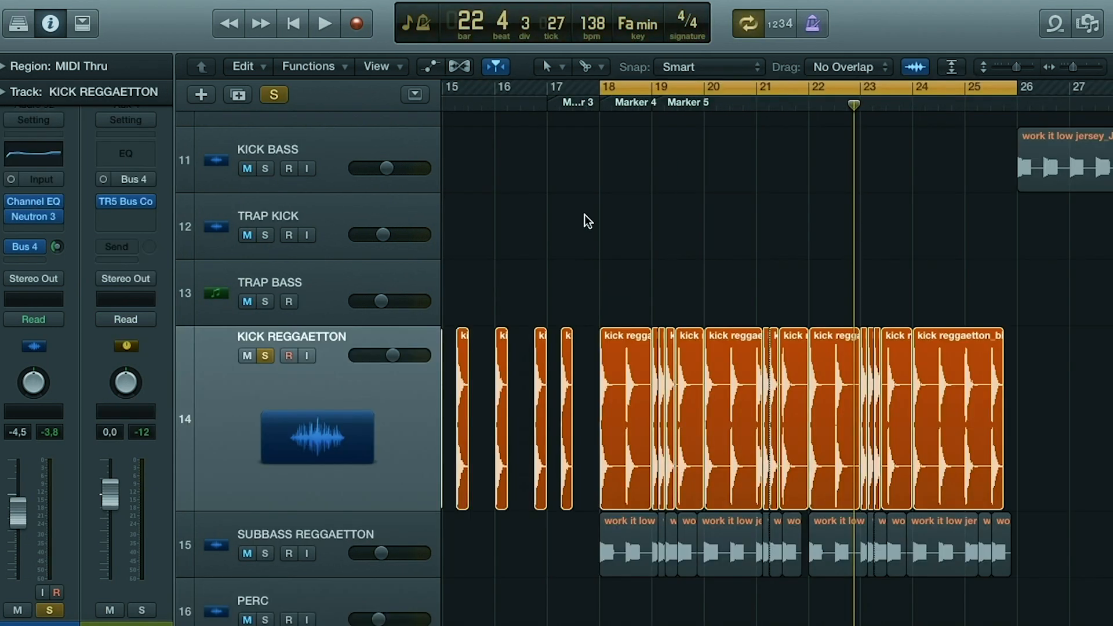
{"action": "left_click", "coordinate": [267, 549]}
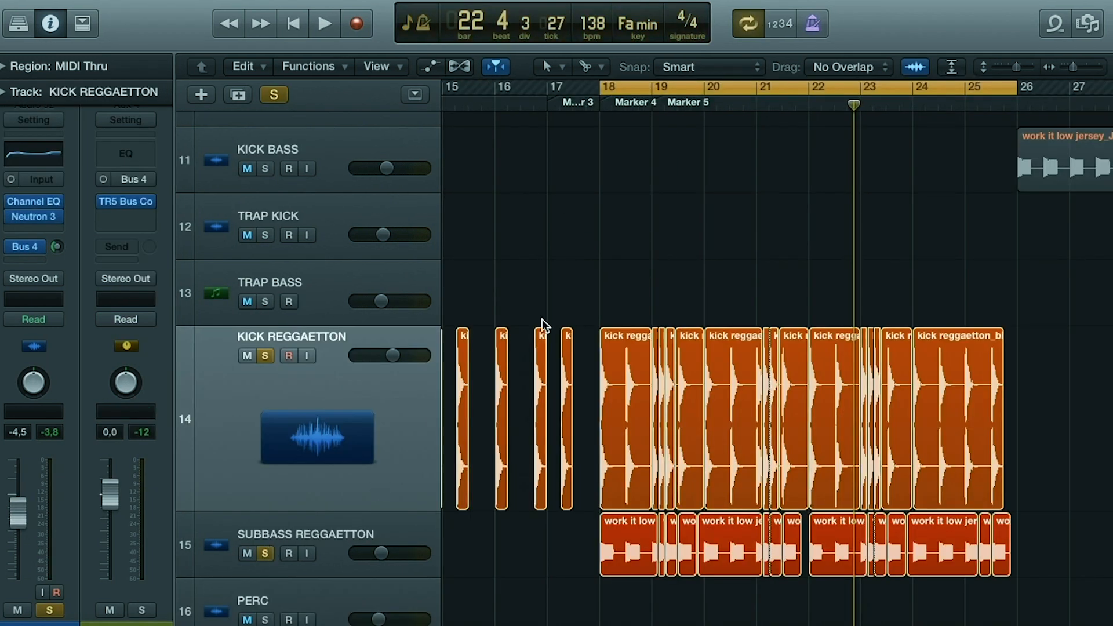
{"action": "key", "text": "space"}
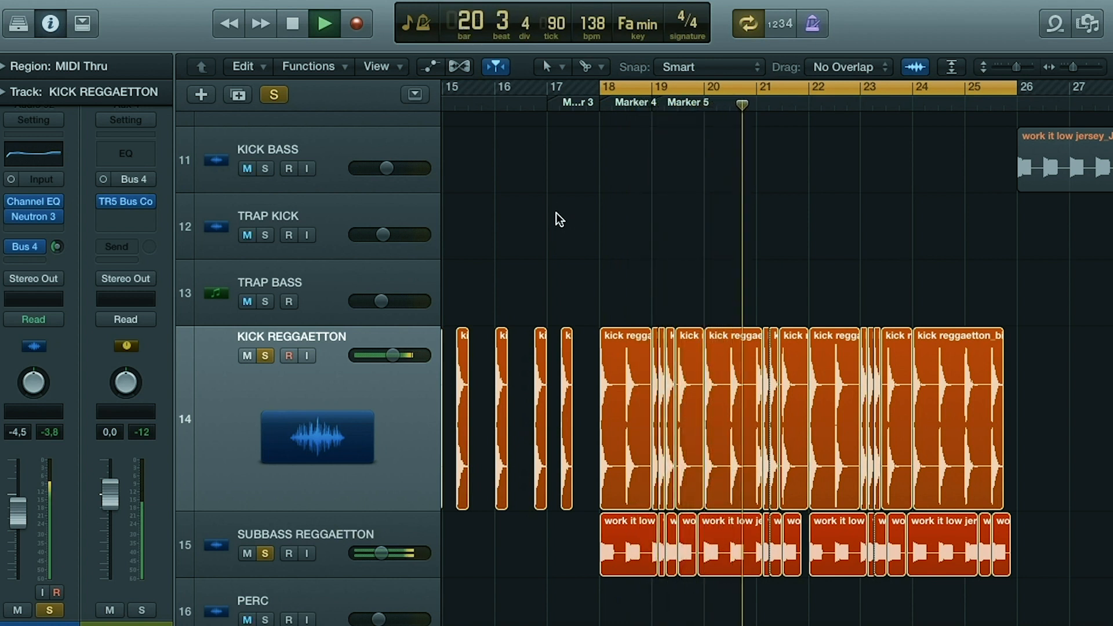
{"action": "key", "text": "space"}
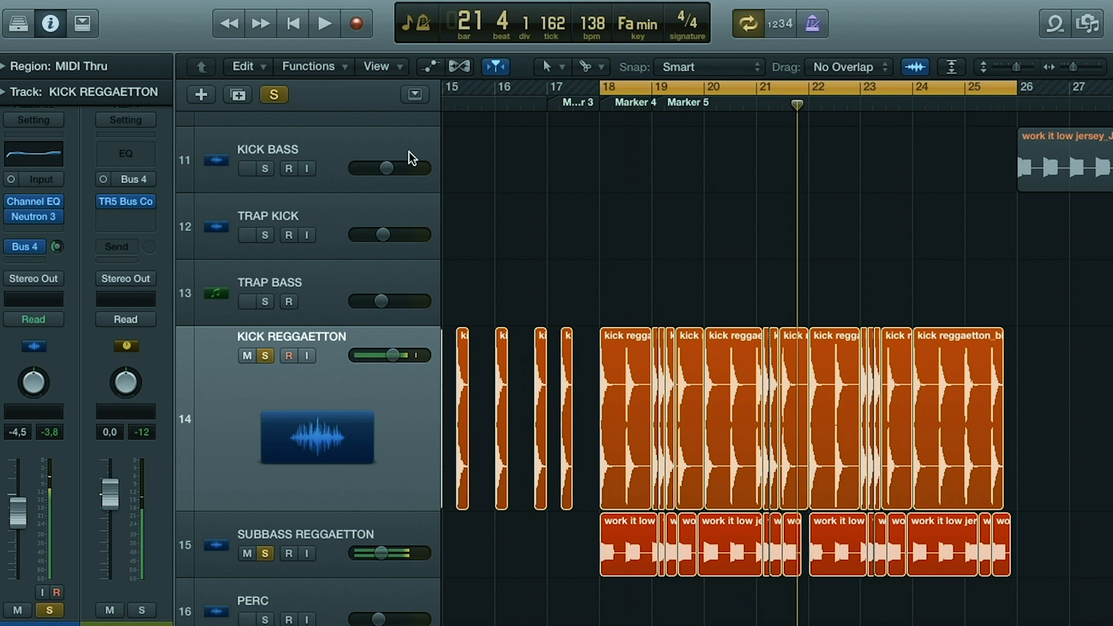
Look over the project's list of saved alternatives
{"action": "scroll", "coordinate": [580, 238], "scroll_direction": "down", "scroll_amount": 3}
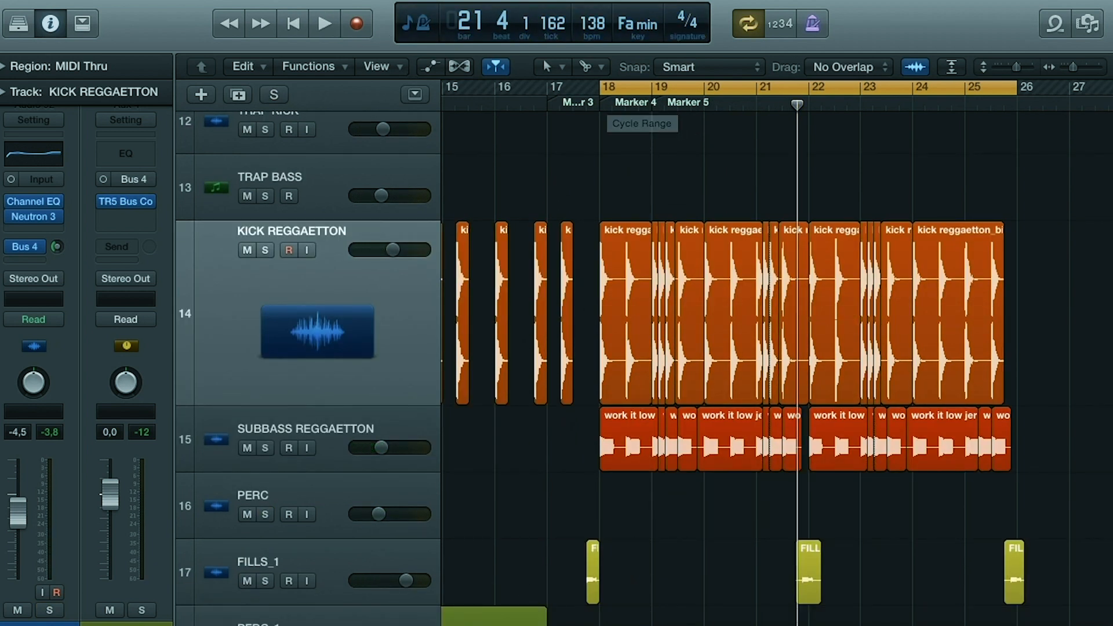
{"action": "left_click", "coordinate": [142, 0]}
{"action": "mouse_move", "coordinate": [193, 197]}
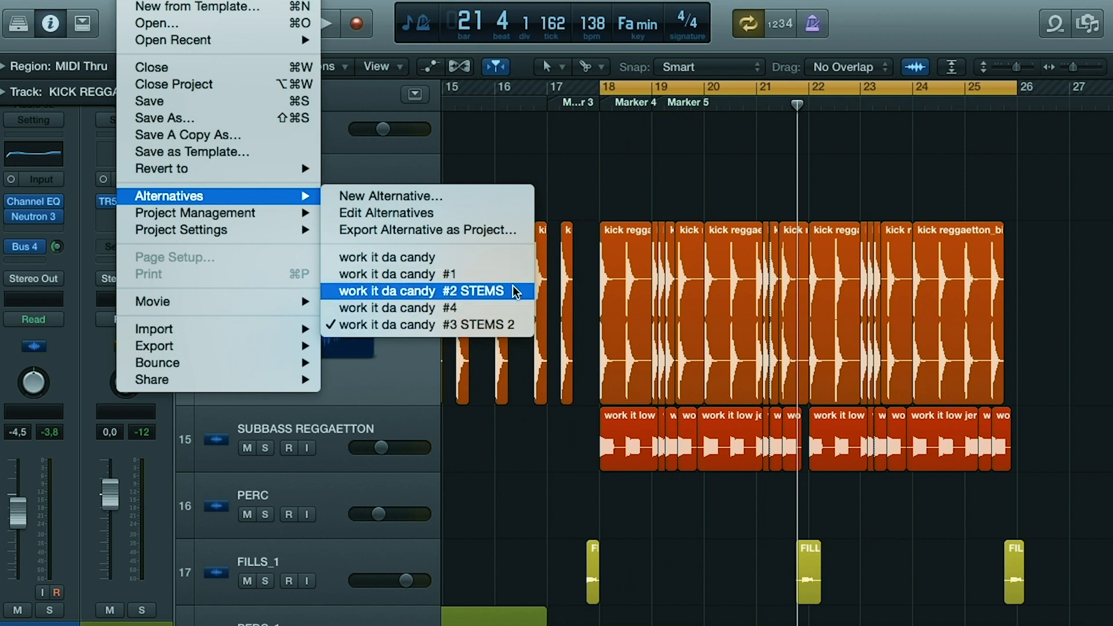
{"action": "left_click", "coordinate": [594, 187]}
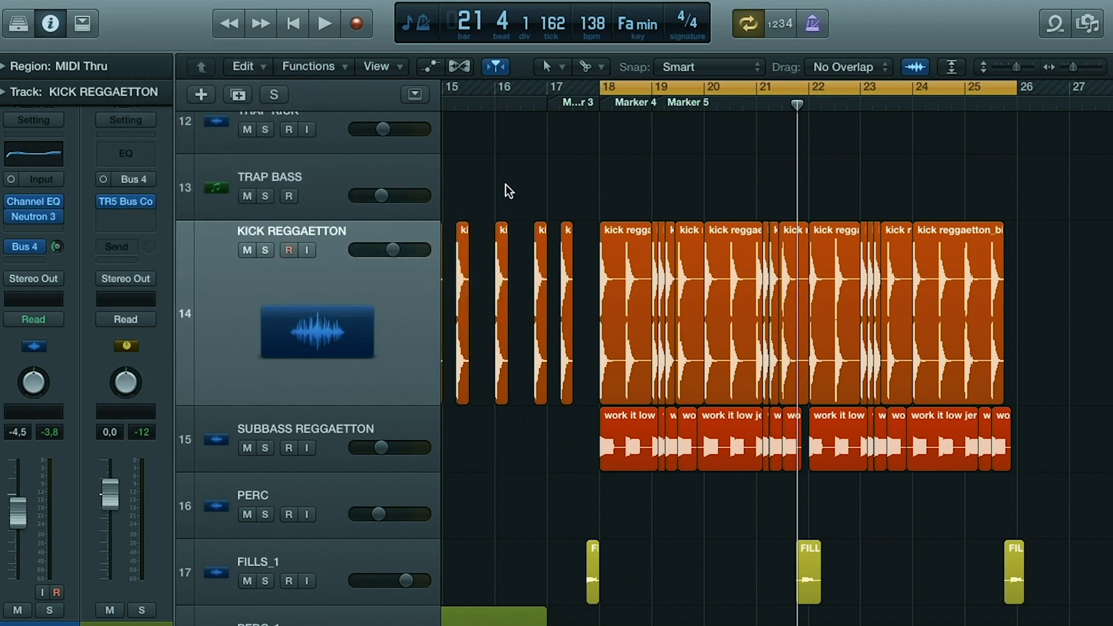
Move the playhead to bar 18, select the KICK REGGAETTON regions from there on and open the track's Channel EQ
{"action": "left_click", "coordinate": [608, 114]}
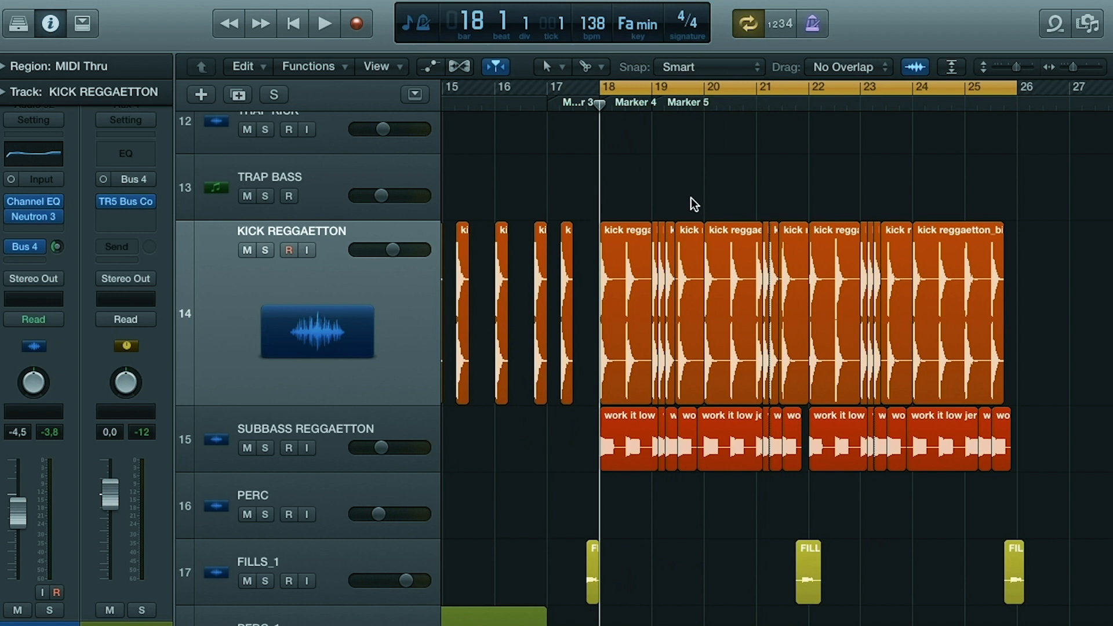
{"action": "left_click_drag", "start_coordinate": [615, 166], "coordinate": [958, 276]}
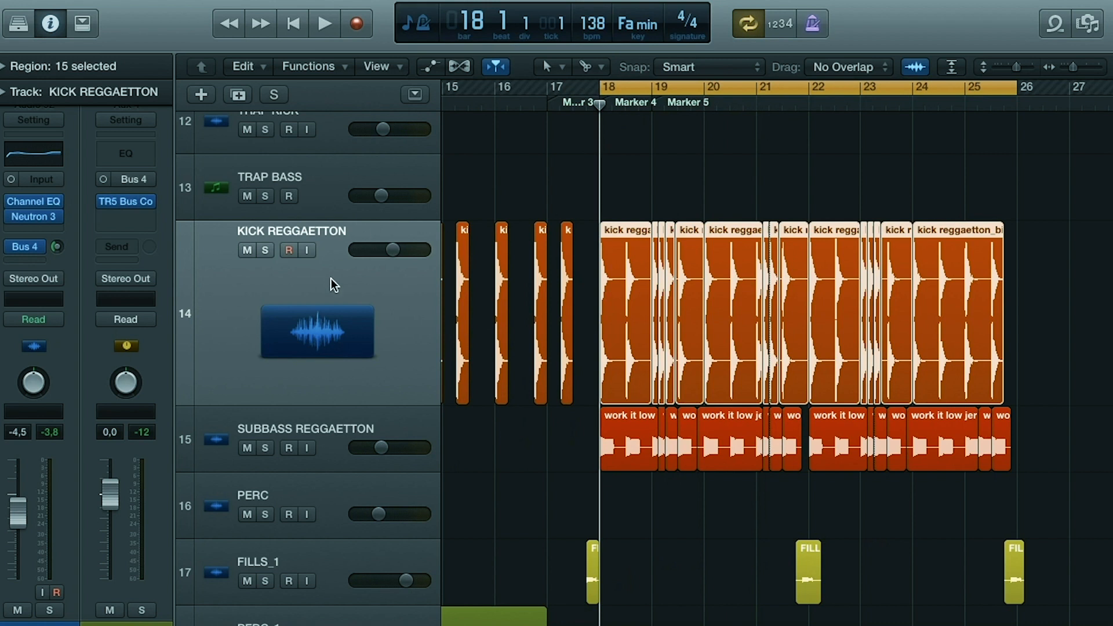
{"action": "left_click", "coordinate": [34, 201]}
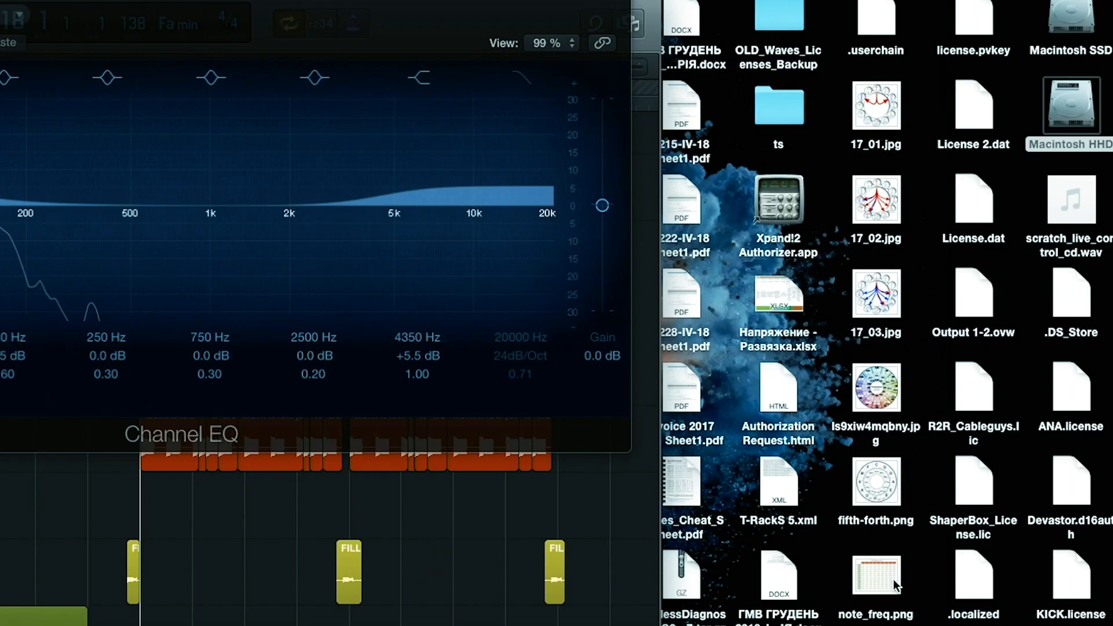
Preview the note_freq.png chart on the desktop to look up note frequencies, and return to the song project
{"action": "left_click", "coordinate": [890, 578]}
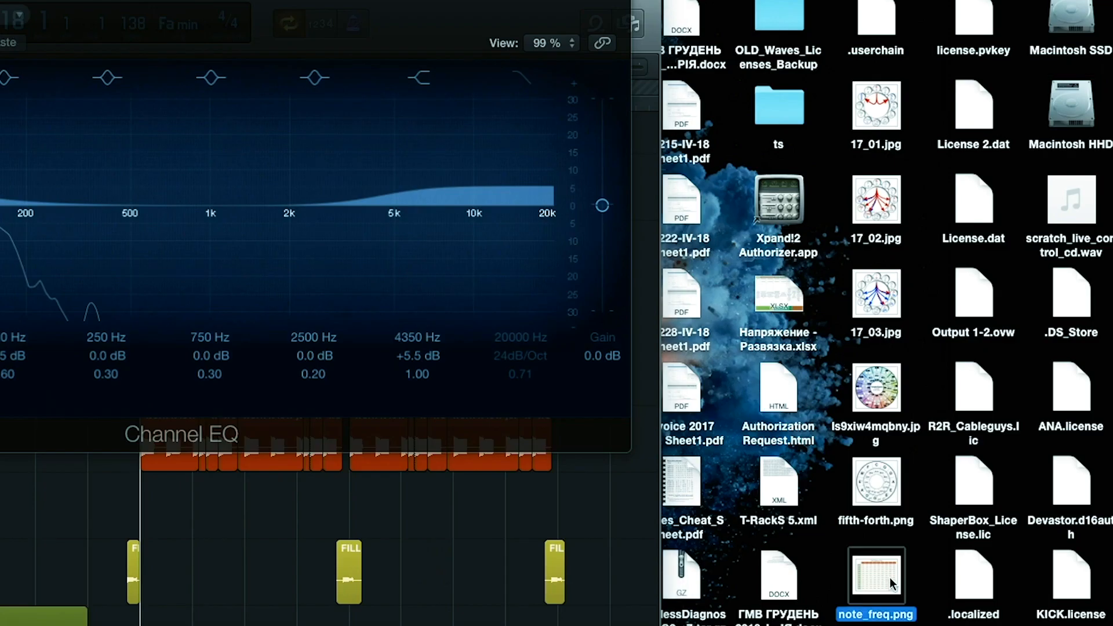
{"action": "key", "text": "space"}
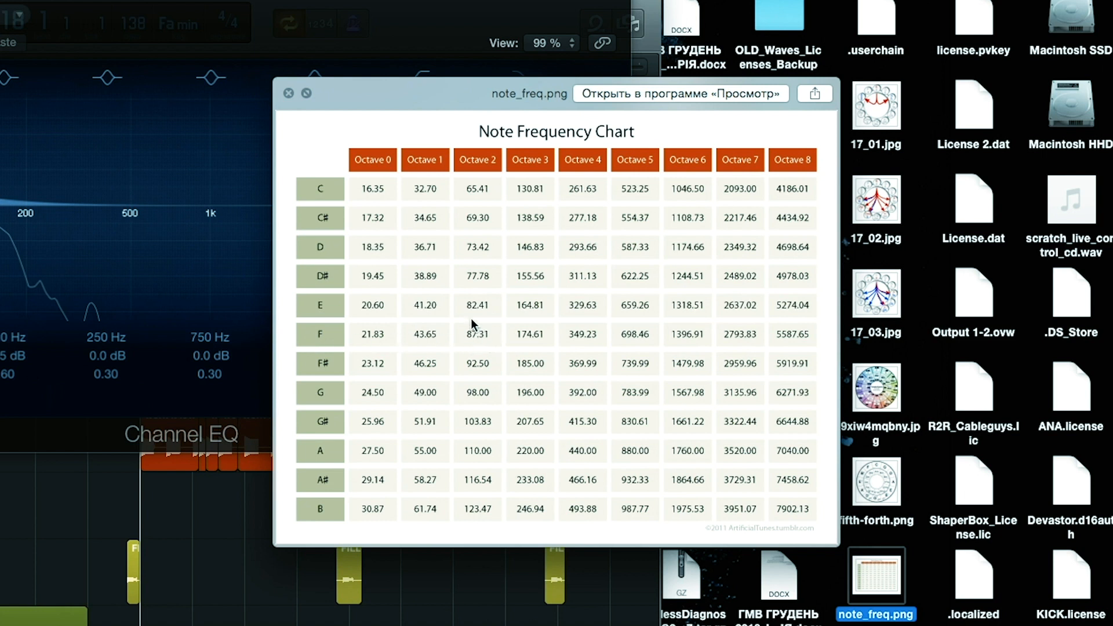
{"action": "key", "text": "space"}
{"action": "left_click_drag", "start_coordinate": [298, 6], "coordinate": [791, 5]}
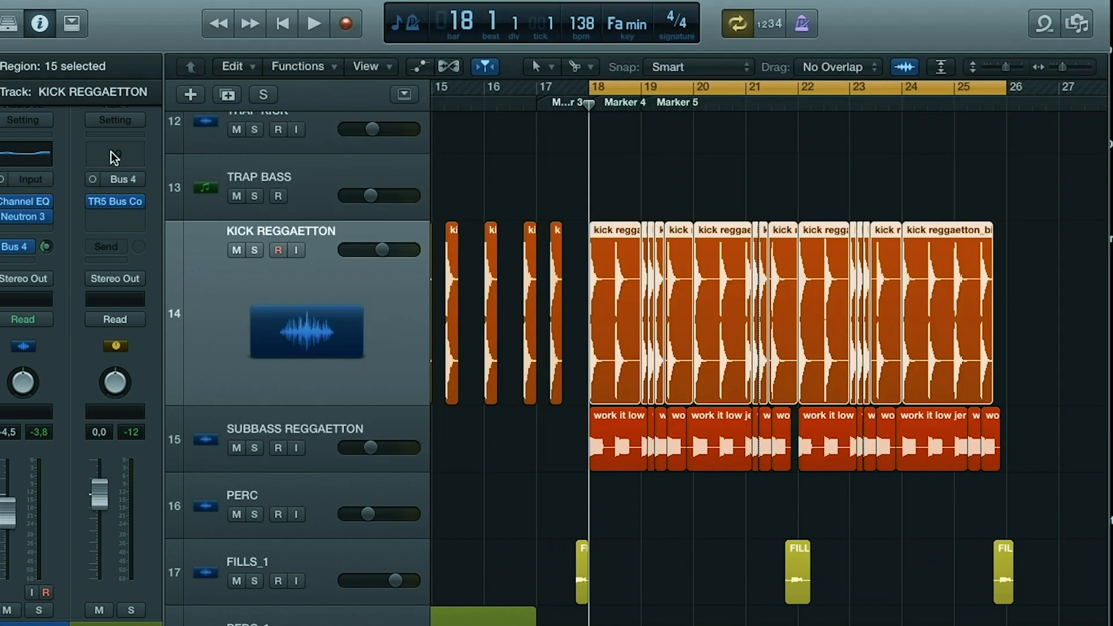
Open the Neutron 3 Transient Shaper on KICK REGGAETTON and load its CLEAR TRANSIENTS preset
{"action": "mouse_move", "coordinate": [42, 221]}
{"action": "left_click", "coordinate": [24, 219]}
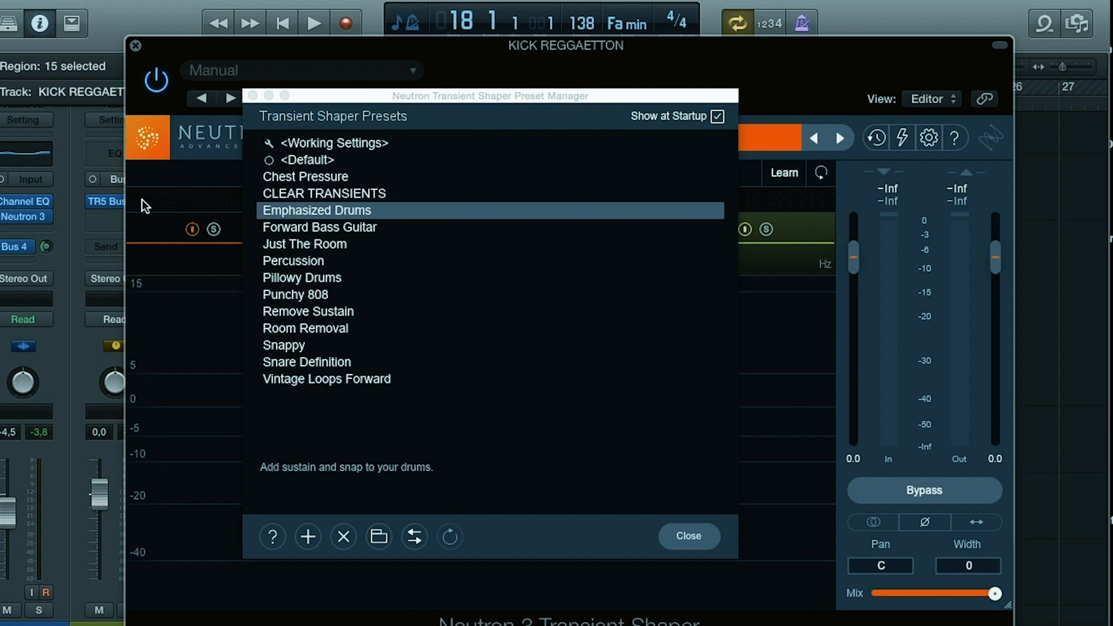
{"action": "double_click", "coordinate": [294, 196]}
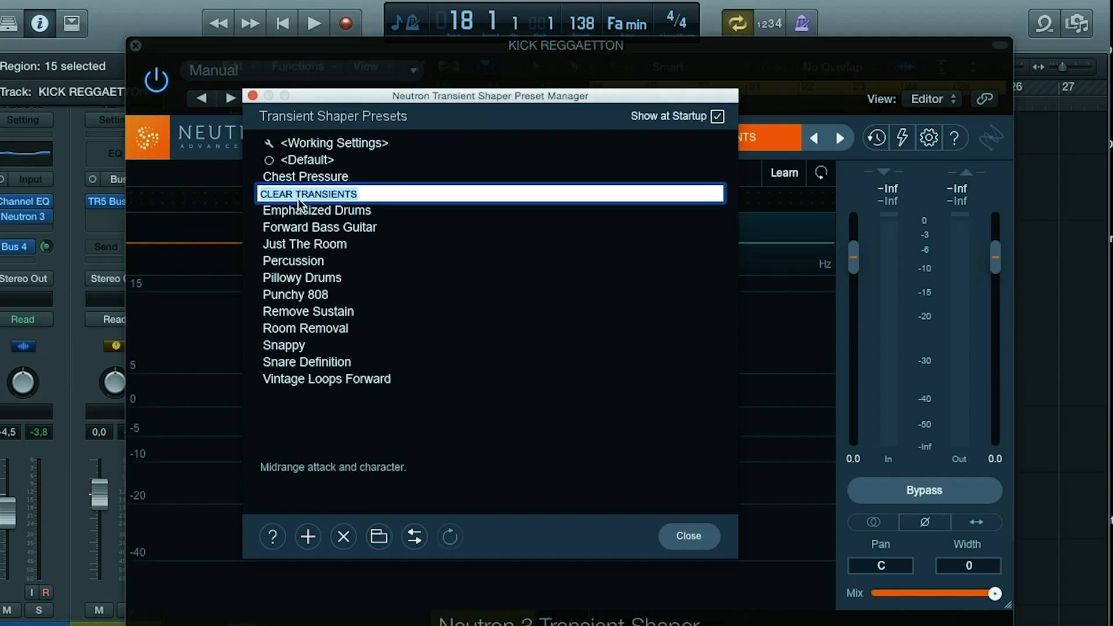
{"action": "left_click", "coordinate": [401, 179]}
{"action": "left_click", "coordinate": [383, 197]}
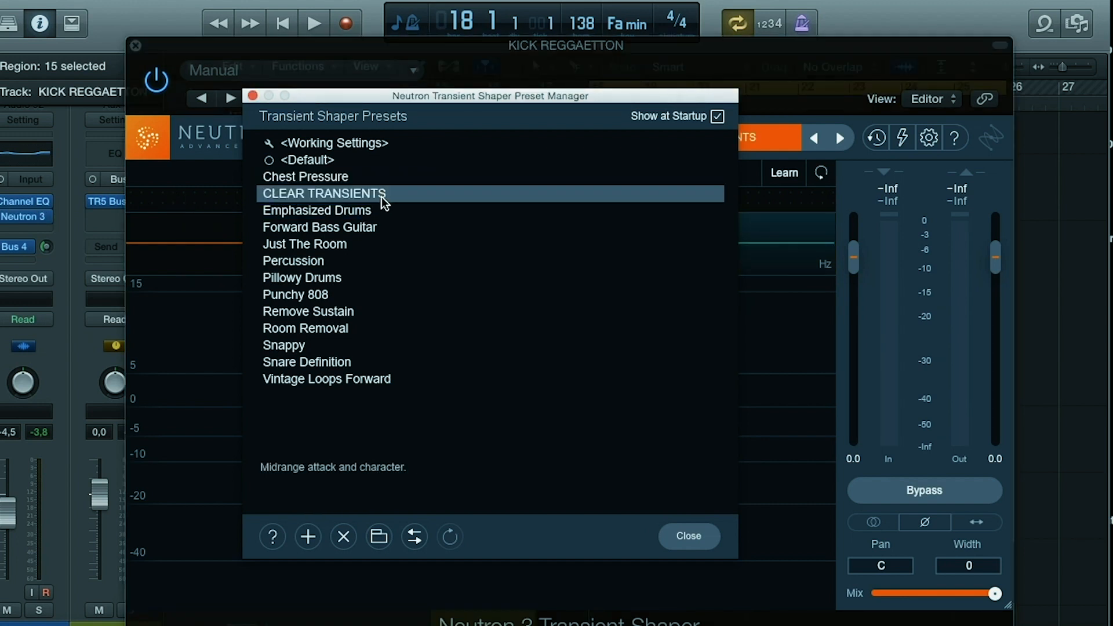
Play the soloed kick and compare it with the Neutron 3 Transient Shaper bypassed and active again
{"action": "key", "text": "s"}
{"action": "key", "text": "space"}
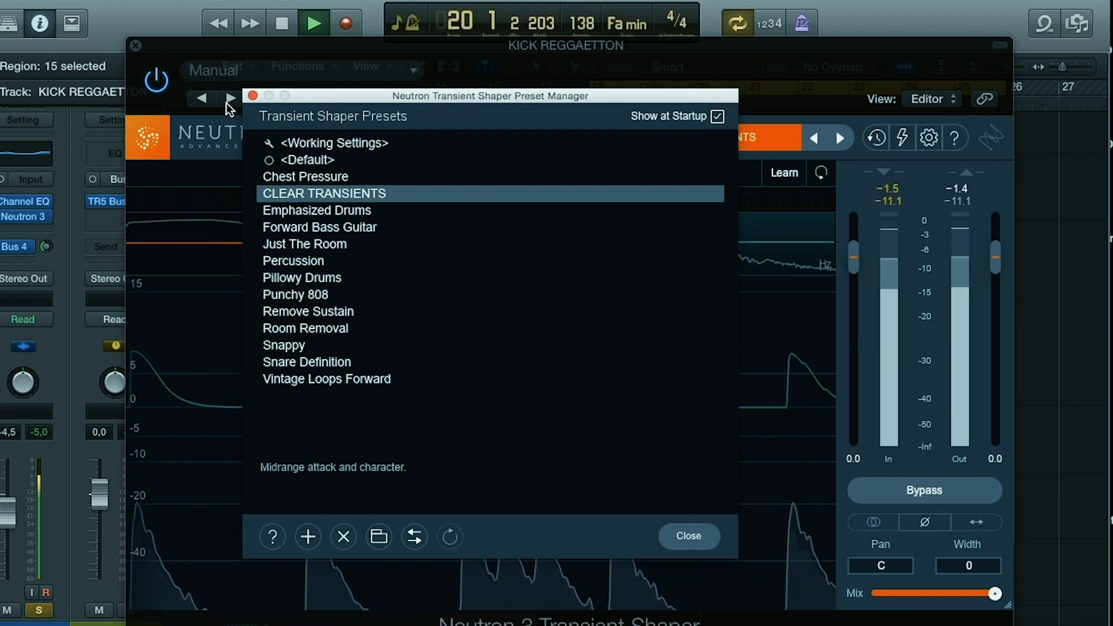
{"action": "left_click", "coordinate": [679, 536]}
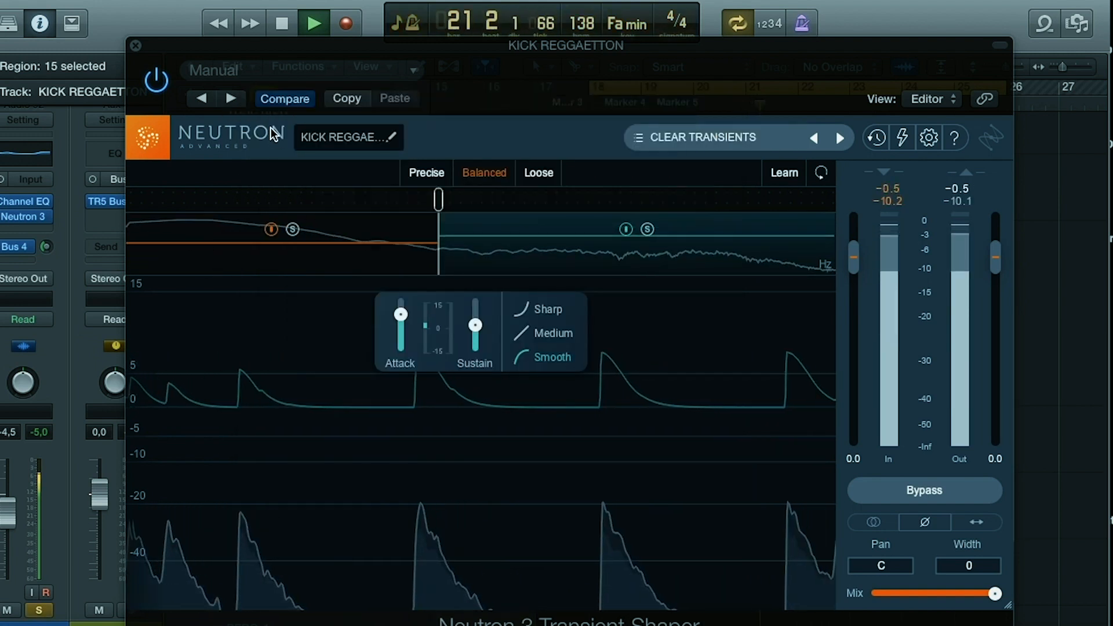
{"action": "left_click", "coordinate": [157, 80]}
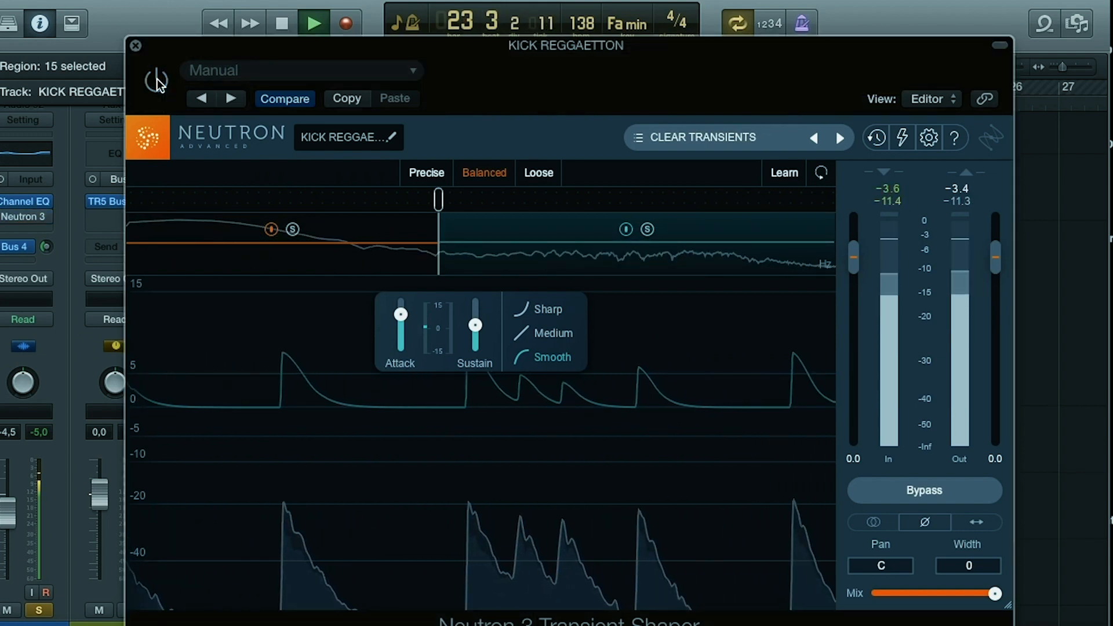
{"action": "left_click", "coordinate": [157, 80]}
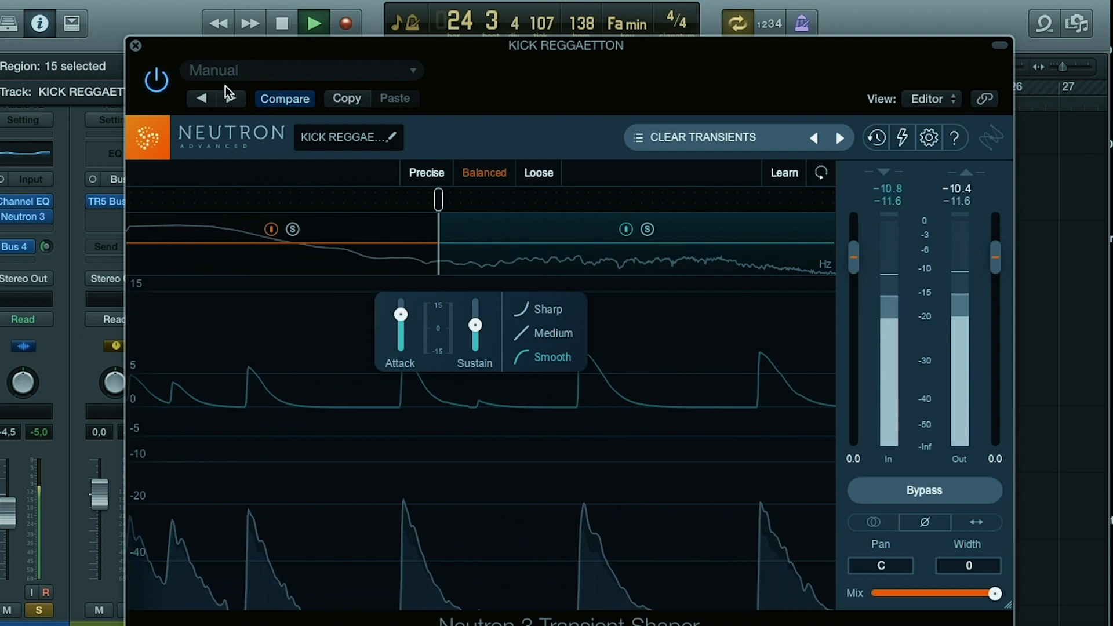
{"action": "key", "text": "space"}
{"action": "key", "text": "super+w"}
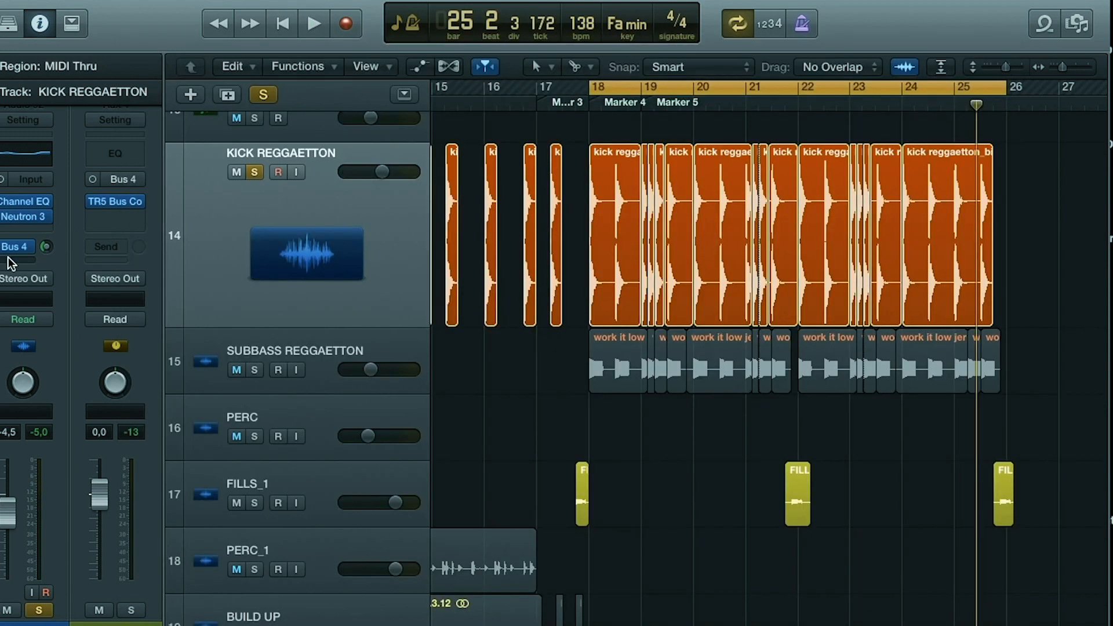
Review the TR5 Bus Compressor settings on the kick's Bus 4 aux channel
{"action": "mouse_move", "coordinate": [143, 202]}
{"action": "left_click", "coordinate": [118, 204]}
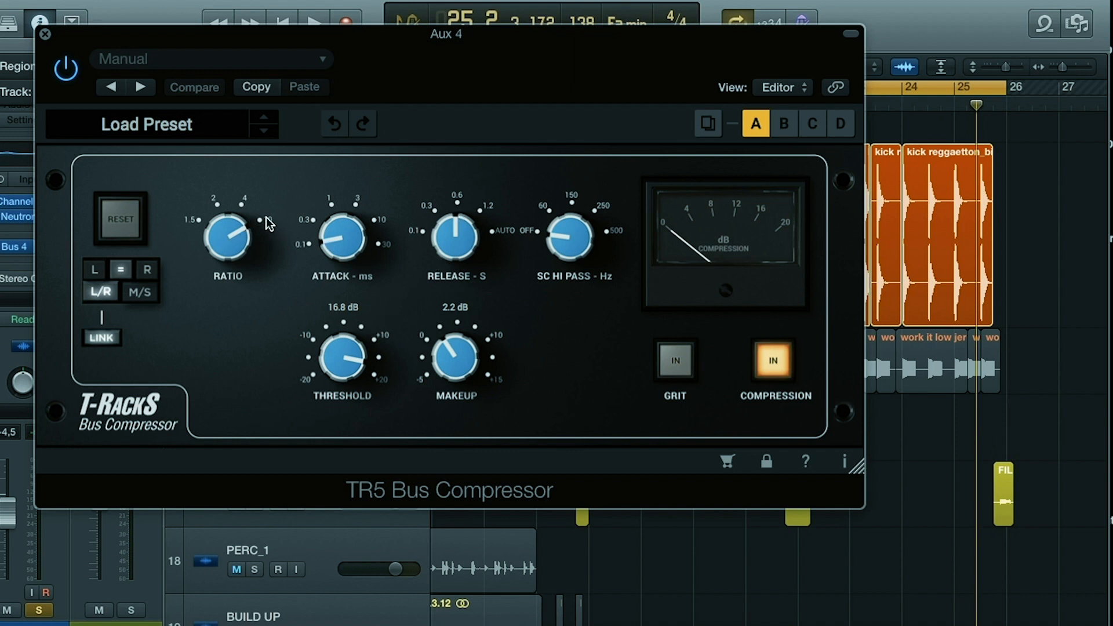
{"action": "left_click", "coordinate": [45, 34]}
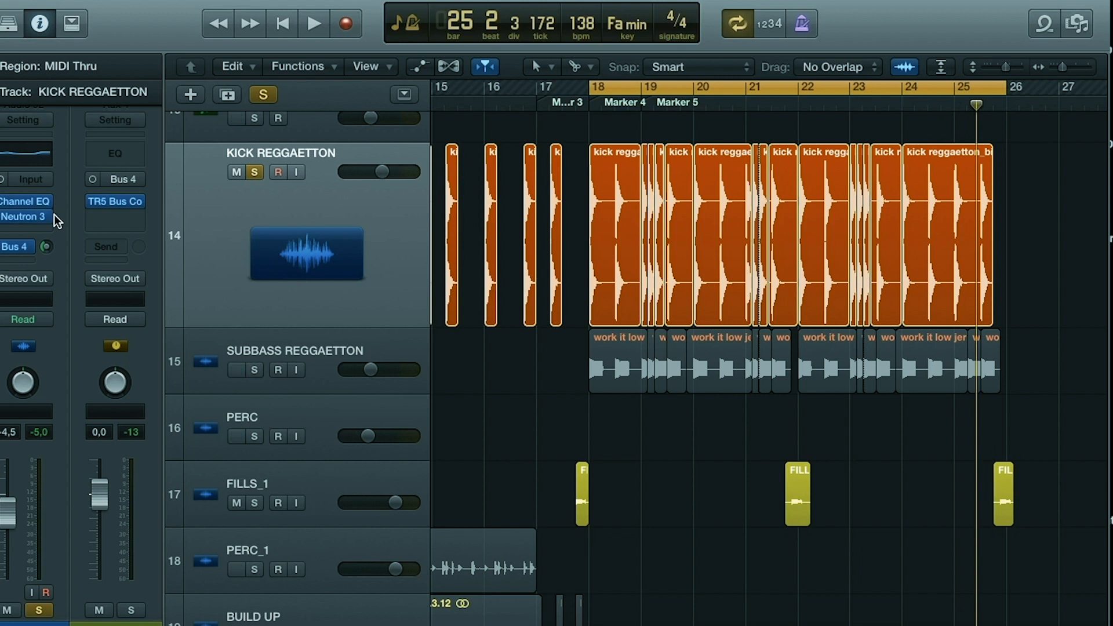
Clear the kick solo, switch off the cycle and examine the SUBBASS REGGAETTON 808 regions from bar 18 up close
{"action": "left_click", "coordinate": [267, 94]}
{"action": "left_click", "coordinate": [608, 88]}
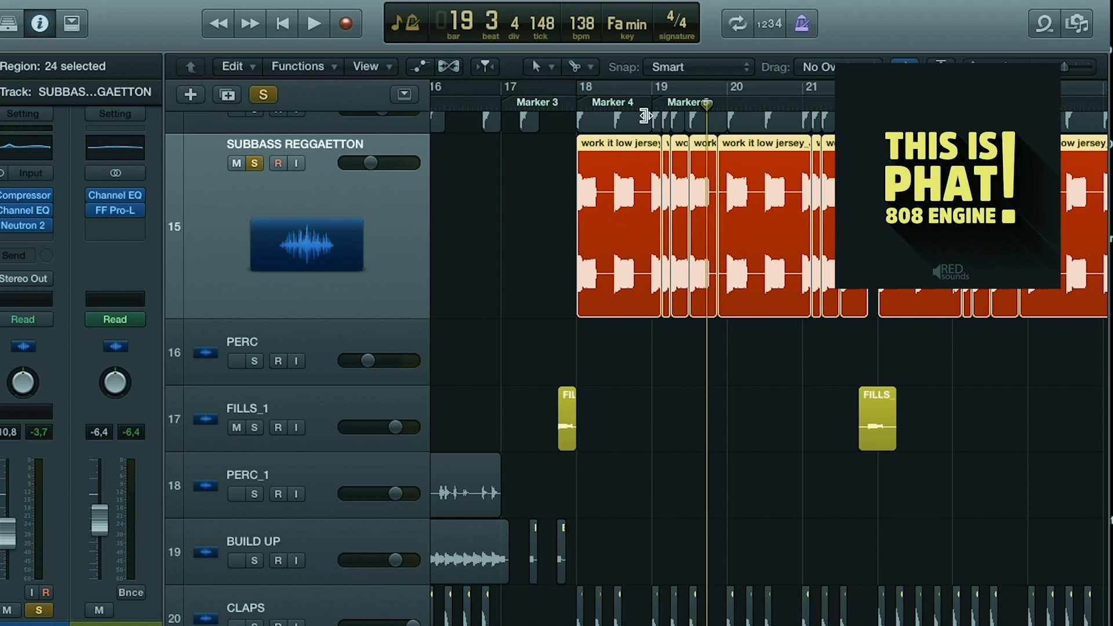
{"action": "scroll", "coordinate": [607, 122], "scroll_direction": "up", "scroll_amount": 5}
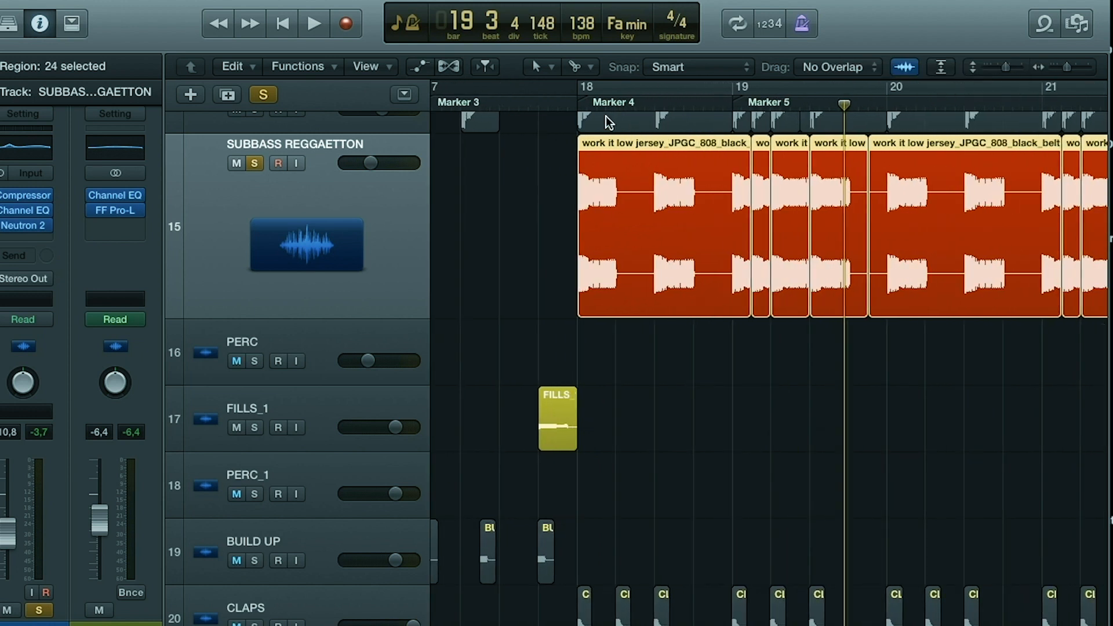
{"action": "scroll", "coordinate": [607, 122], "scroll_direction": "up", "scroll_amount": 5}
{"action": "scroll", "coordinate": [606, 122], "scroll_direction": "up", "scroll_amount": 3}
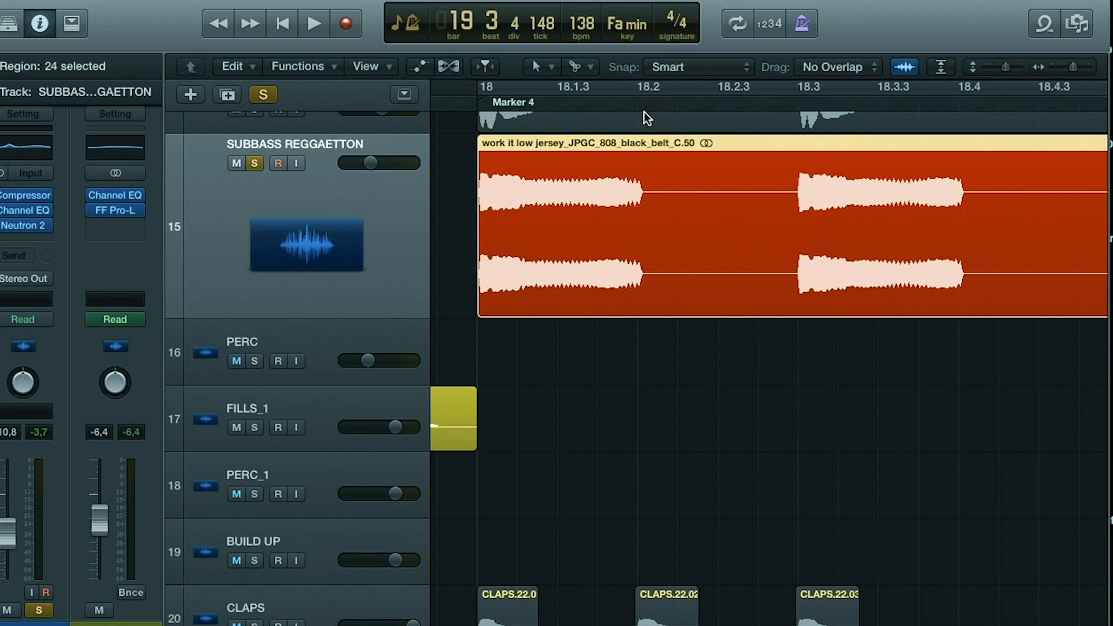
{"action": "left_click_drag", "start_coordinate": [639, 87], "coordinate": [795, 111]}
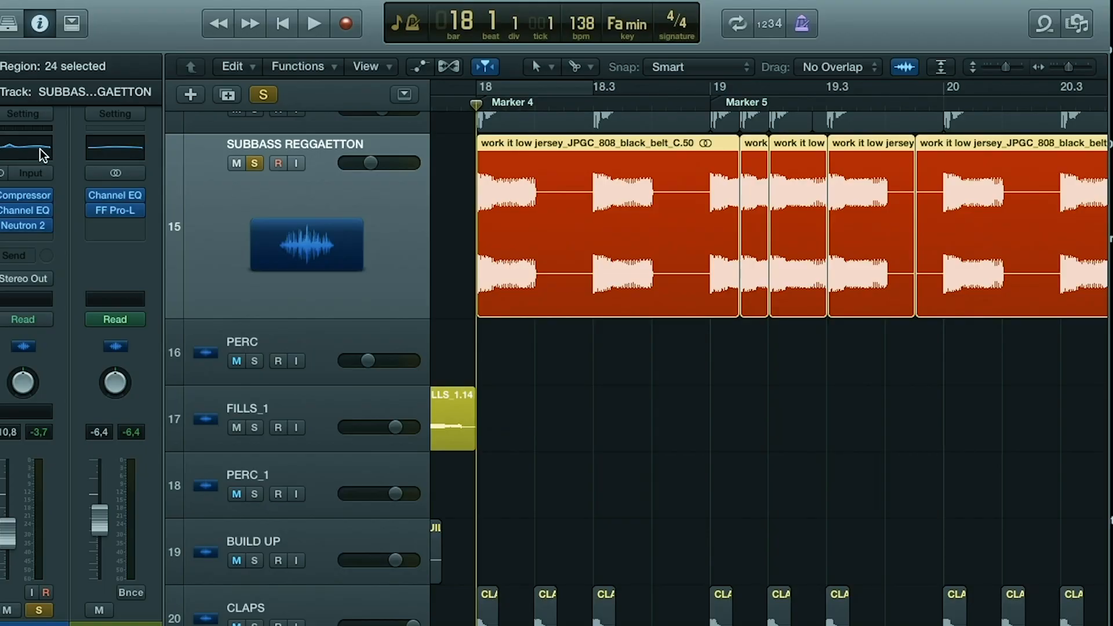
Review the SUBBASS REGGAETTON track's Channel EQ bands and its Compressor's ratio, attack, release and side-chain source
{"action": "left_click", "coordinate": [21, 211]}
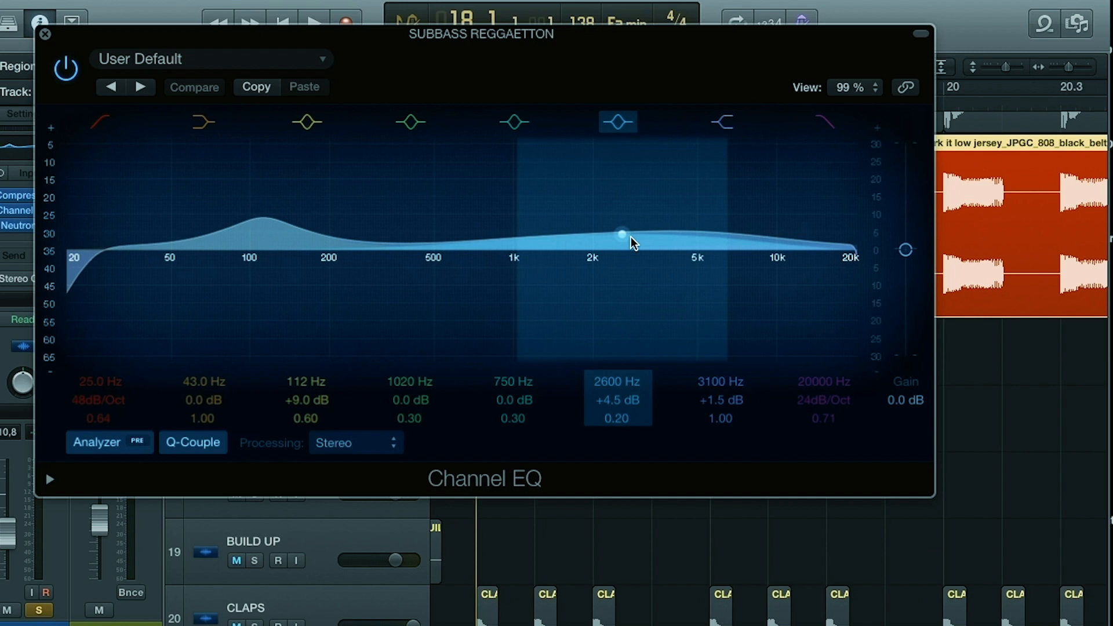
{"action": "left_click", "coordinate": [44, 34]}
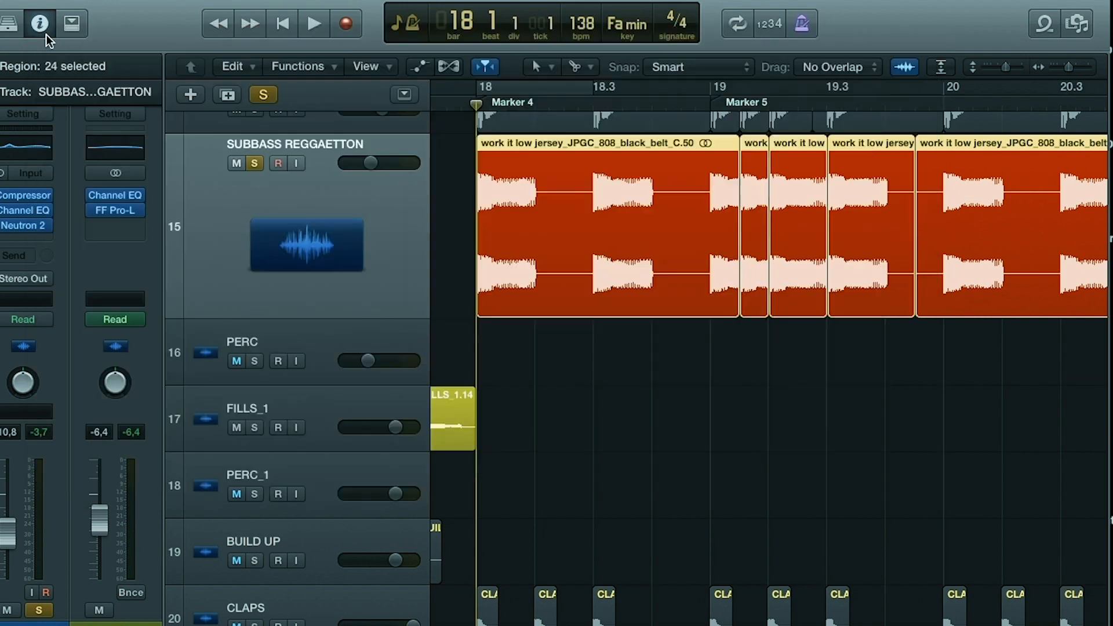
{"action": "left_click", "coordinate": [25, 196]}
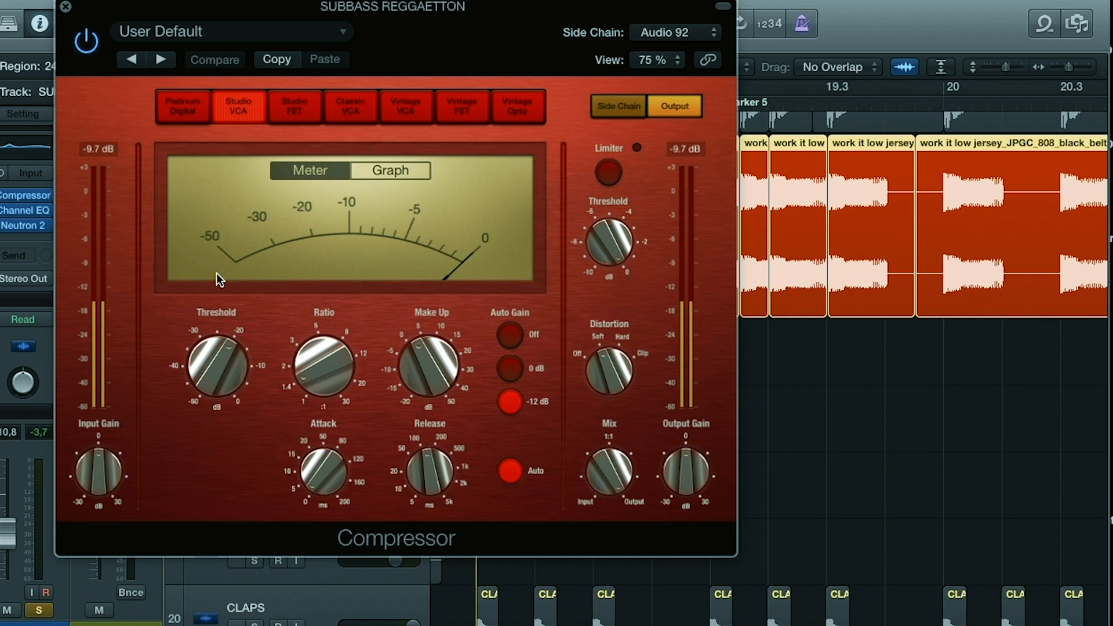
{"action": "mouse_move", "coordinate": [312, 371]}
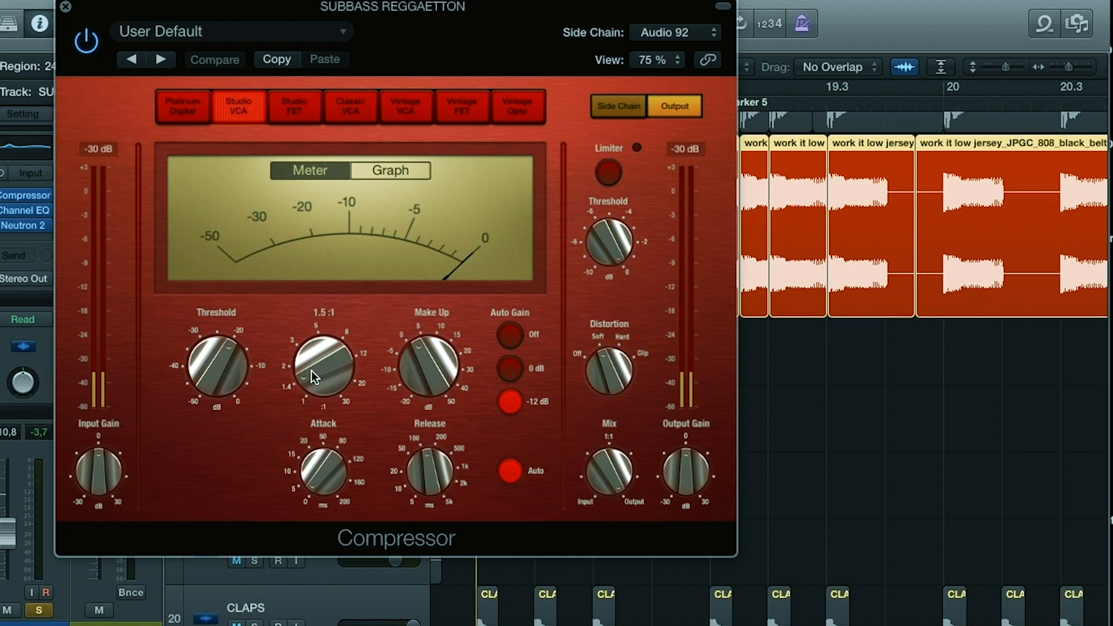
{"action": "mouse_move", "coordinate": [332, 498]}
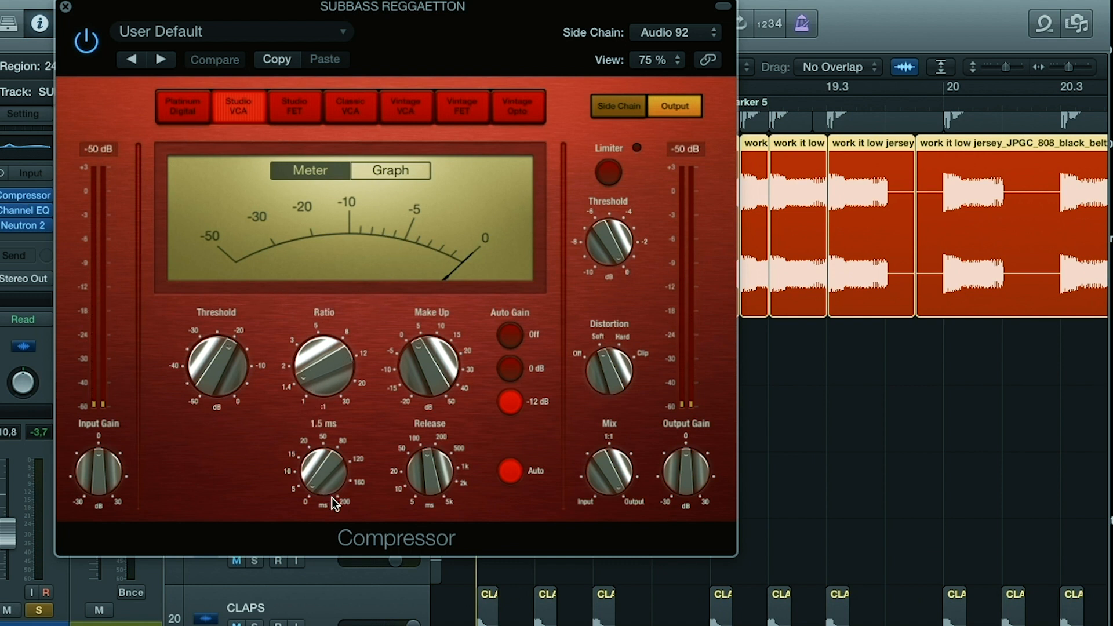
{"action": "mouse_move", "coordinate": [409, 485]}
{"action": "left_click", "coordinate": [656, 39]}
{"action": "left_click", "coordinate": [652, 521]}
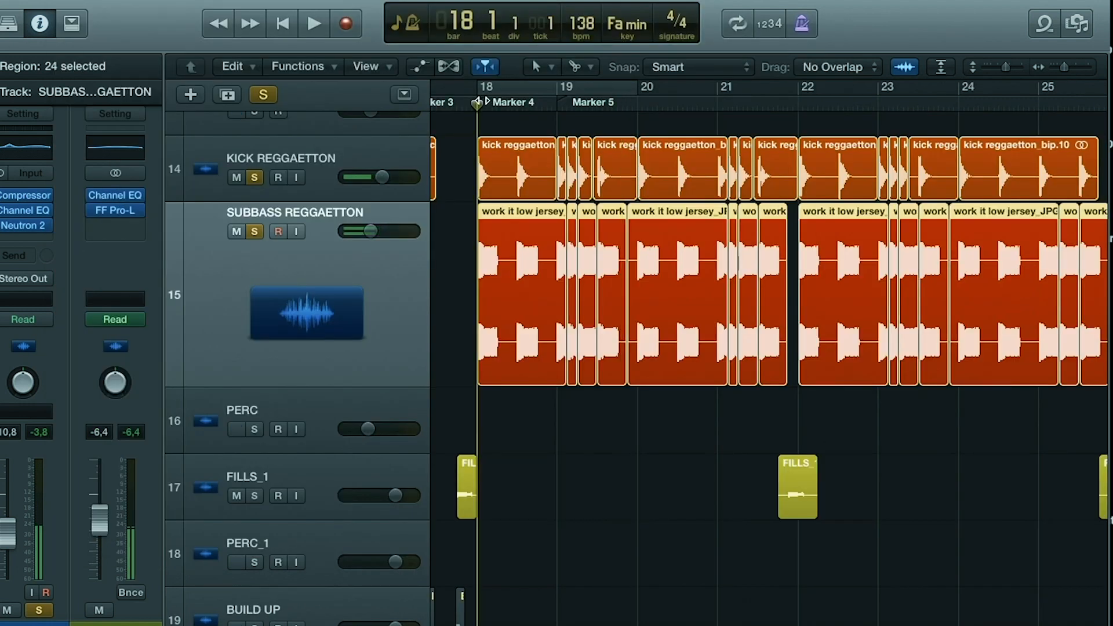
Review the sub-bass's Neutron 2 Transient Shaper and loop bars 18 to 20, comparing the SUBBASS REGGAETTON alone and with the KICK REGGAETTON
{"action": "left_click", "coordinate": [20, 226]}
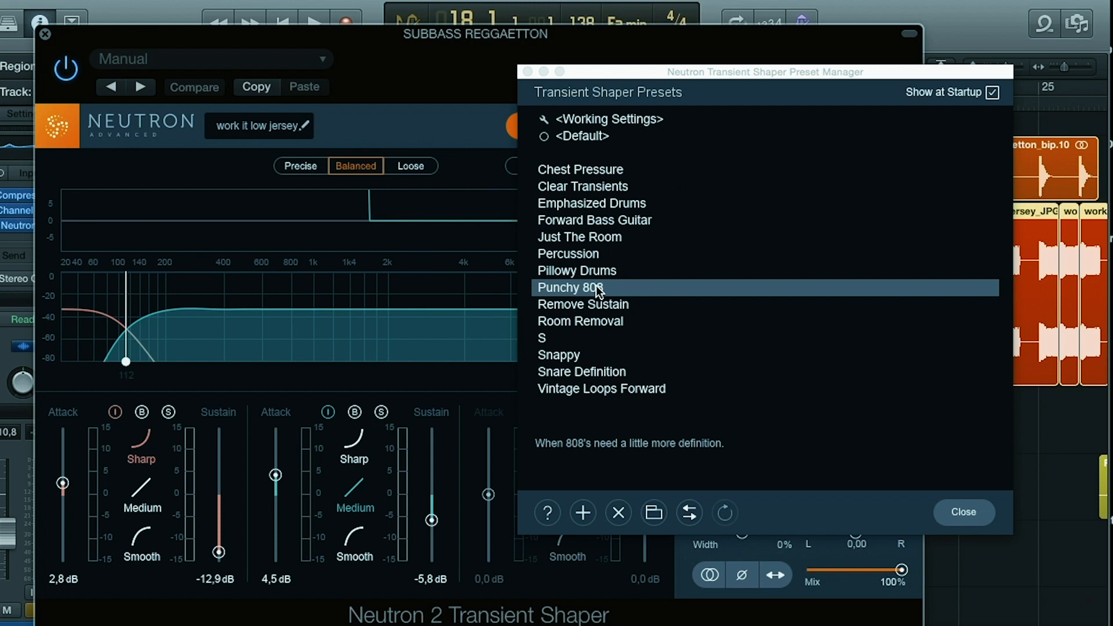
{"action": "left_click", "coordinate": [46, 34]}
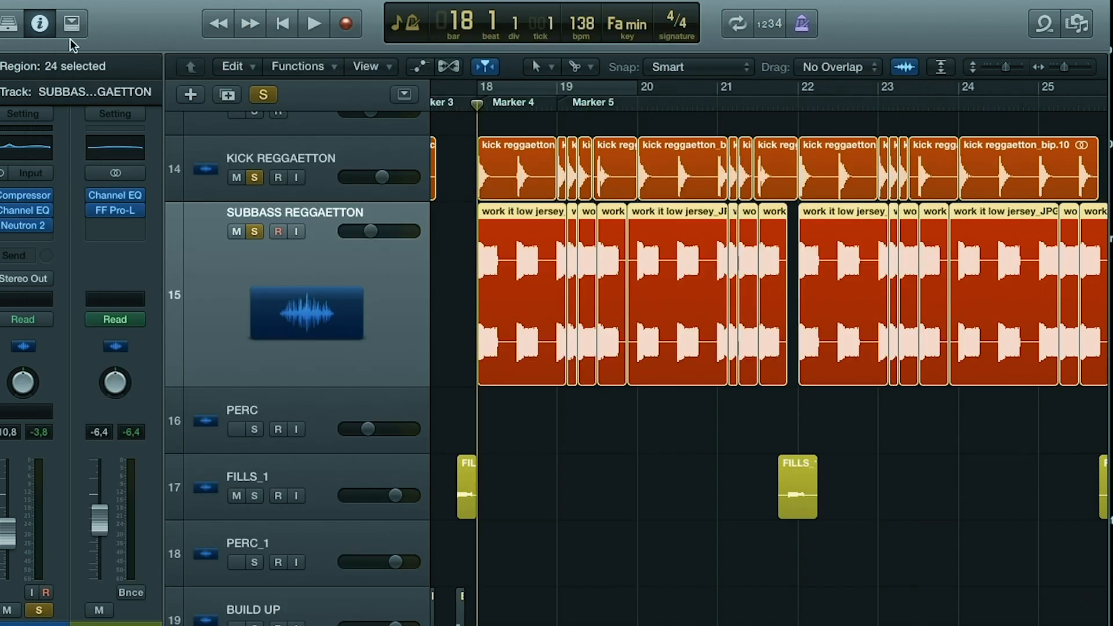
{"action": "left_click", "coordinate": [545, 88]}
{"action": "key", "text": "space"}
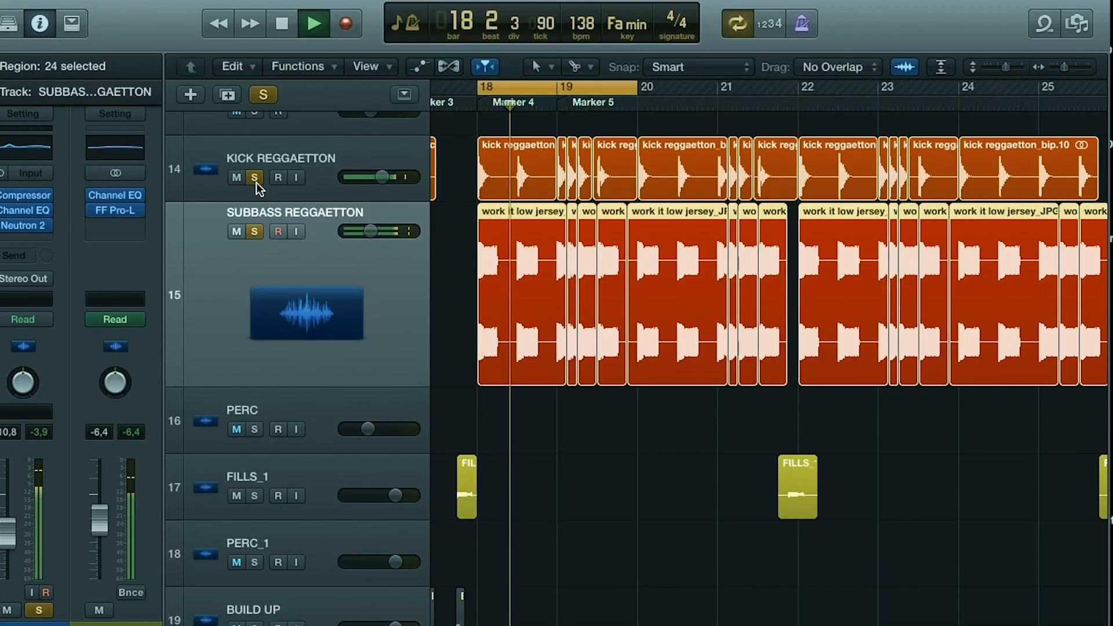
{"action": "left_click", "coordinate": [255, 177]}
{"action": "mouse_move", "coordinate": [48, 227]}
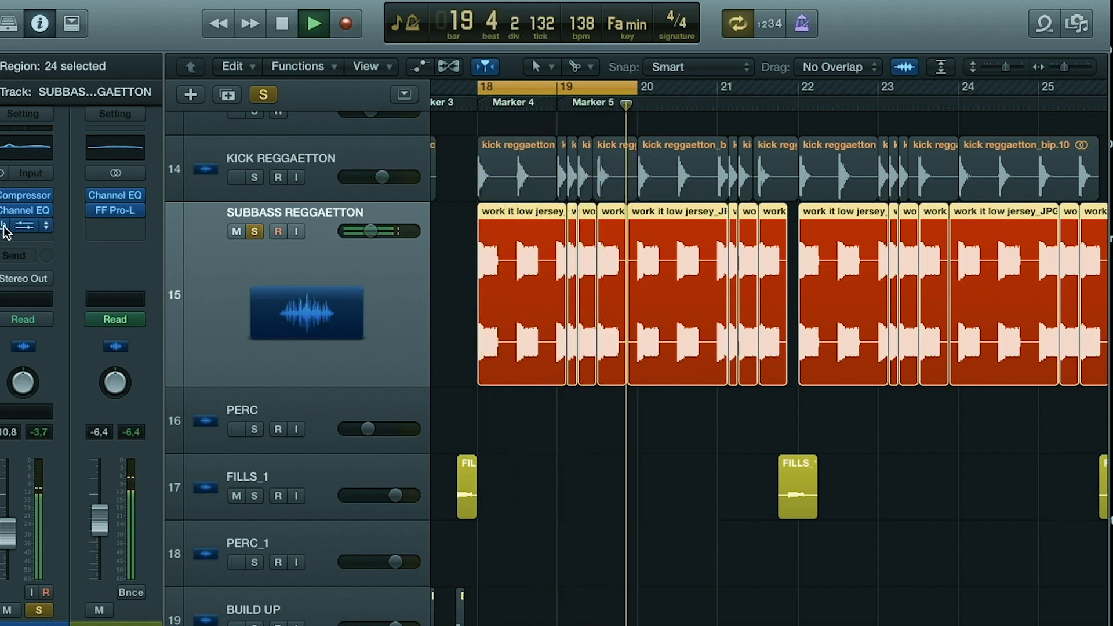
{"action": "left_click", "coordinate": [255, 177]}
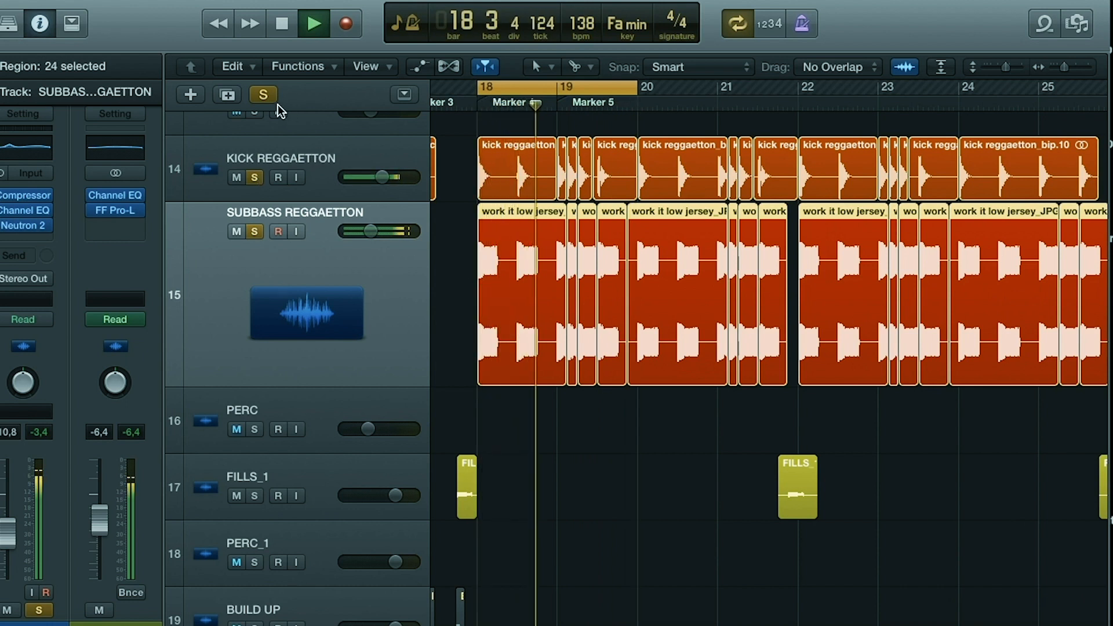
{"action": "key", "text": "space"}
{"action": "left_click", "coordinate": [264, 94]}
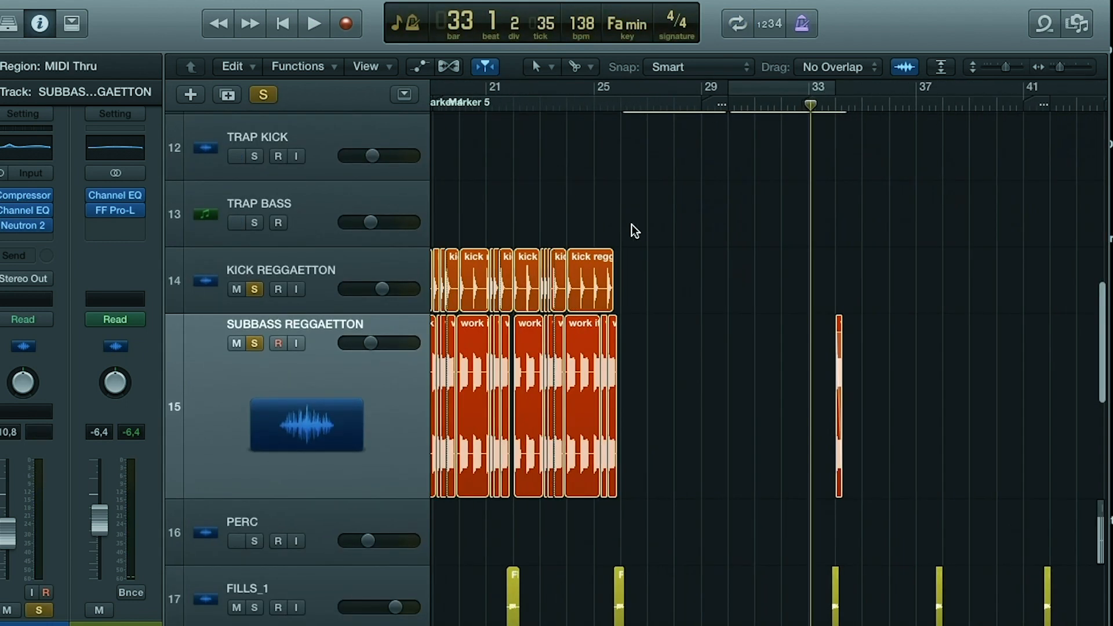
Find the KICK BASS regions from bar 26 in the arrangement and place the playhead at bar 30
{"action": "scroll", "coordinate": [632, 224], "scroll_direction": "up", "scroll_amount": 1}
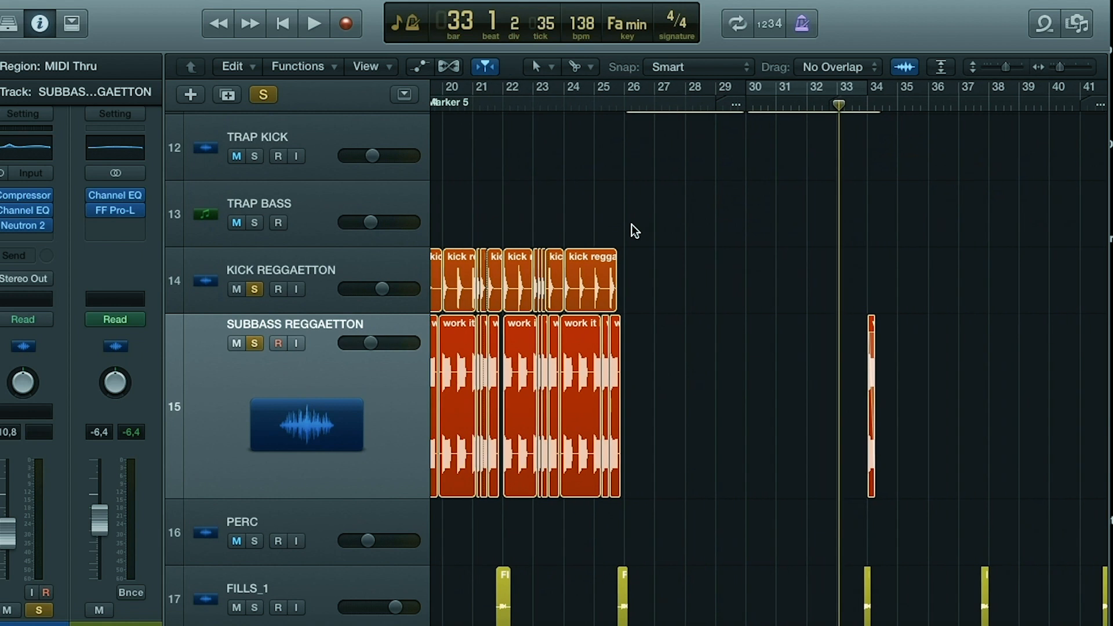
{"action": "scroll", "coordinate": [631, 224], "scroll_direction": "left", "scroll_amount": 5}
{"action": "scroll", "coordinate": [631, 225], "scroll_direction": "up", "scroll_amount": 3}
{"action": "left_click_drag", "start_coordinate": [517, 89], "coordinate": [908, 111]}
{"action": "left_click", "coordinate": [800, 84]}
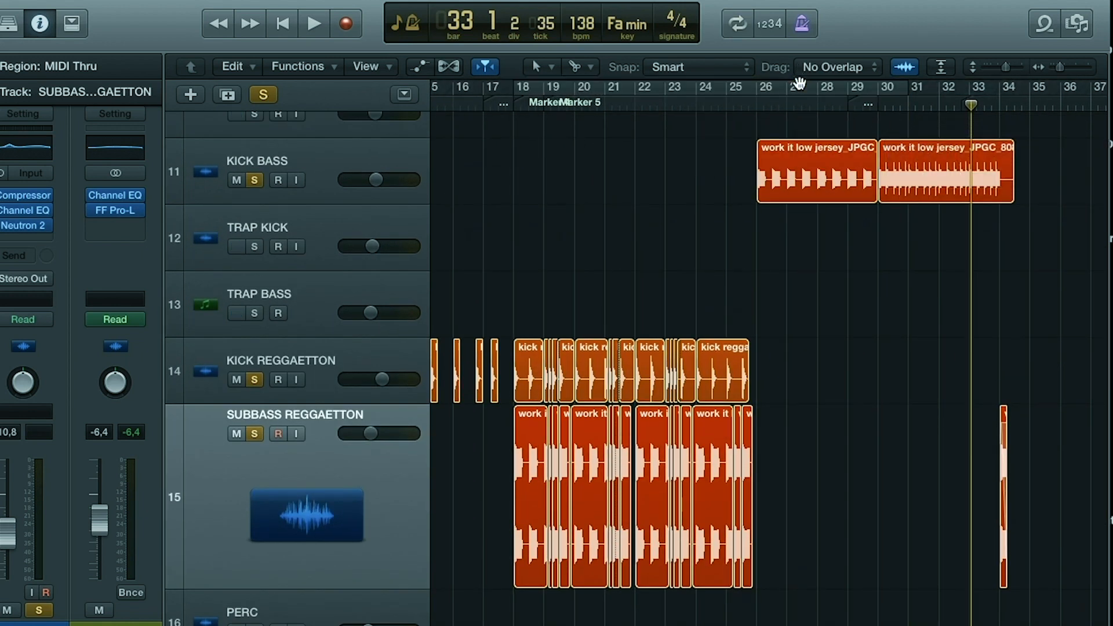
{"action": "left_click", "coordinate": [879, 107]}
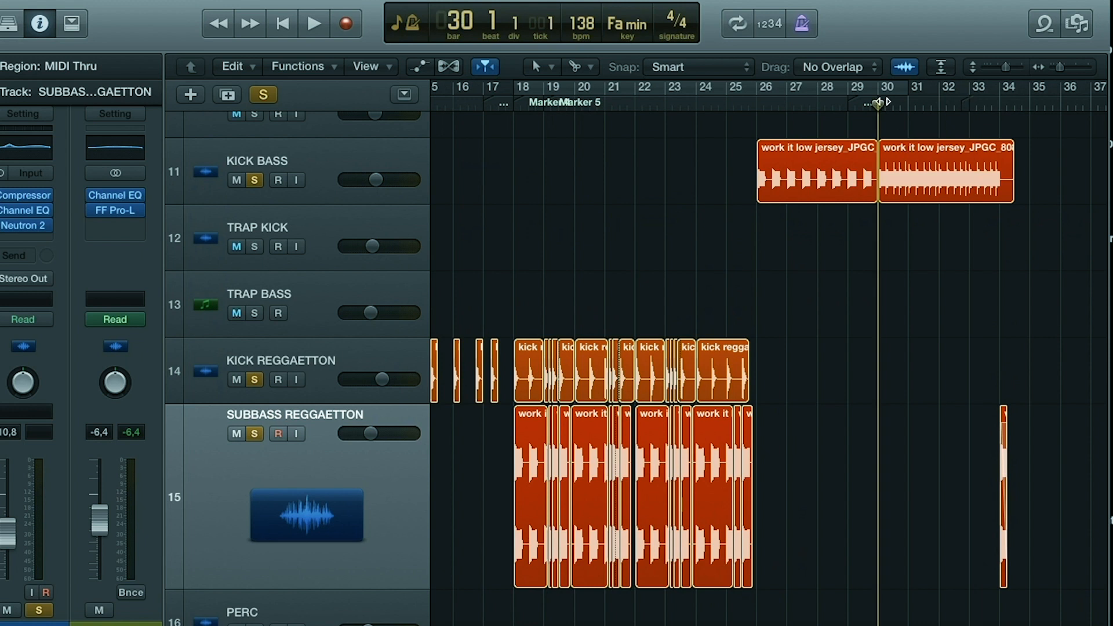
Mark bars 30 to 34 as the cycle range, select the second KICK BASS region and turn the cycle off
{"action": "left_click_drag", "start_coordinate": [878, 89], "coordinate": [1012, 97]}
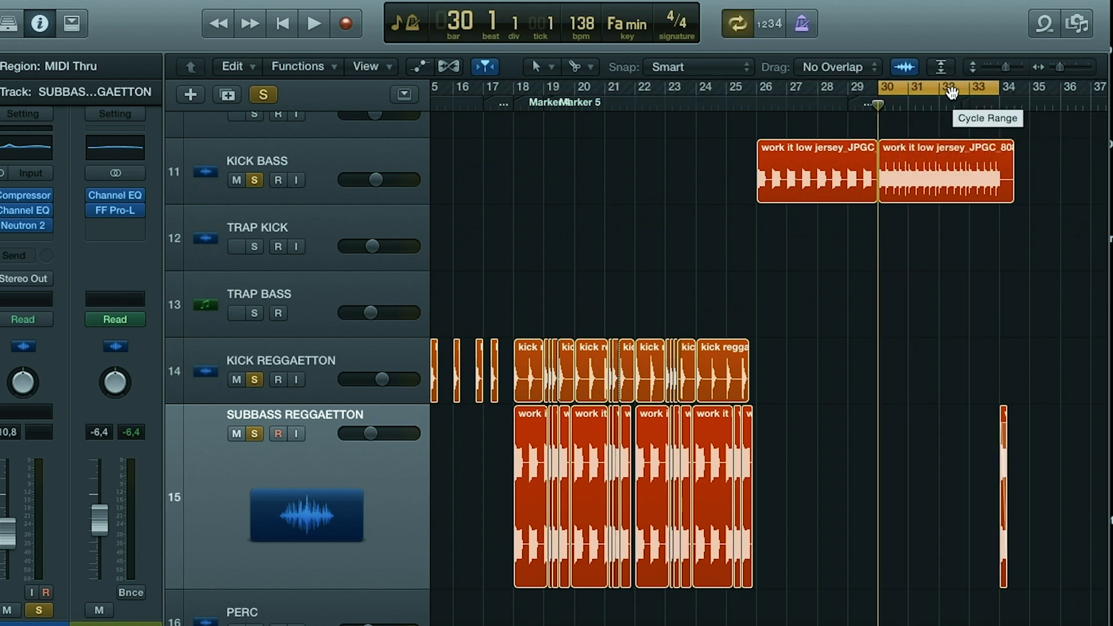
{"action": "left_click", "coordinate": [939, 145]}
{"action": "scroll", "coordinate": [938, 144], "scroll_direction": "right", "scroll_amount": 5}
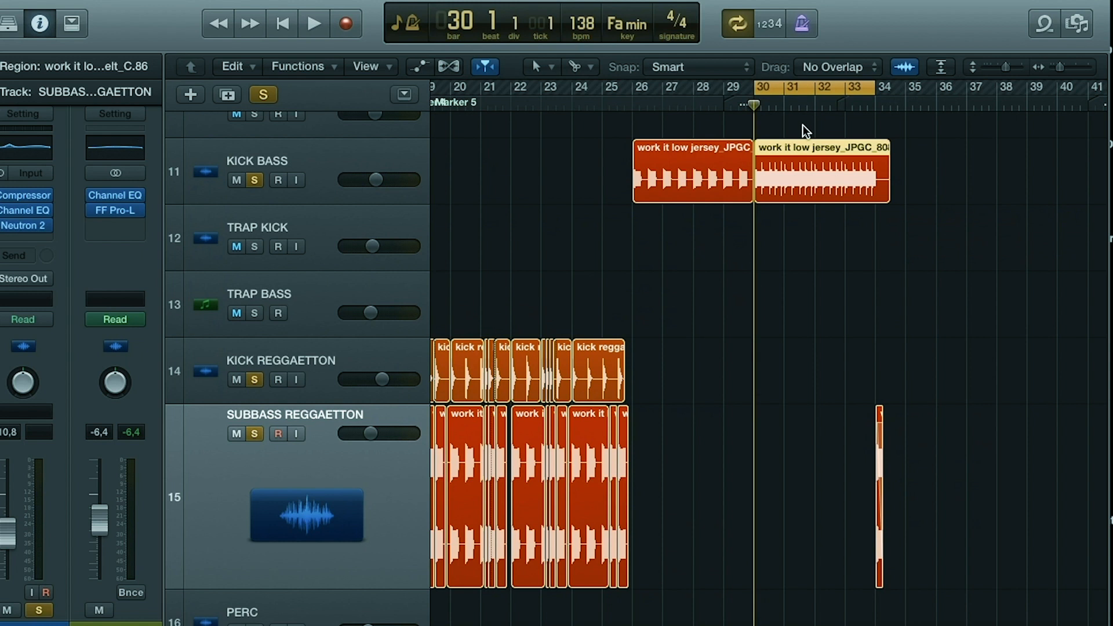
{"action": "key", "text": "c"}
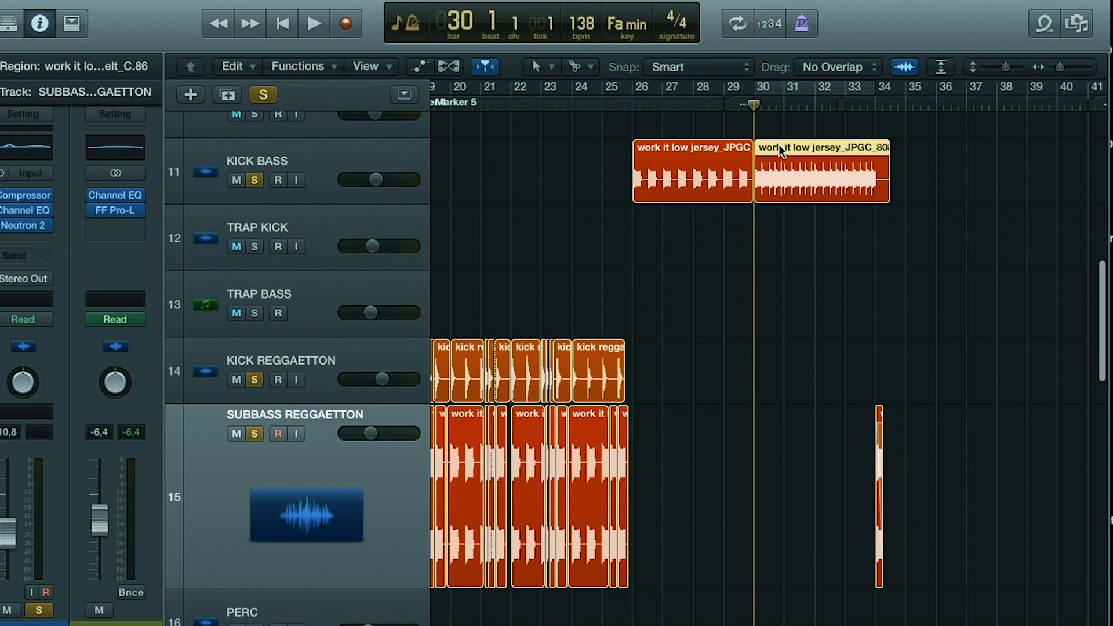
{"action": "key", "text": "space"}
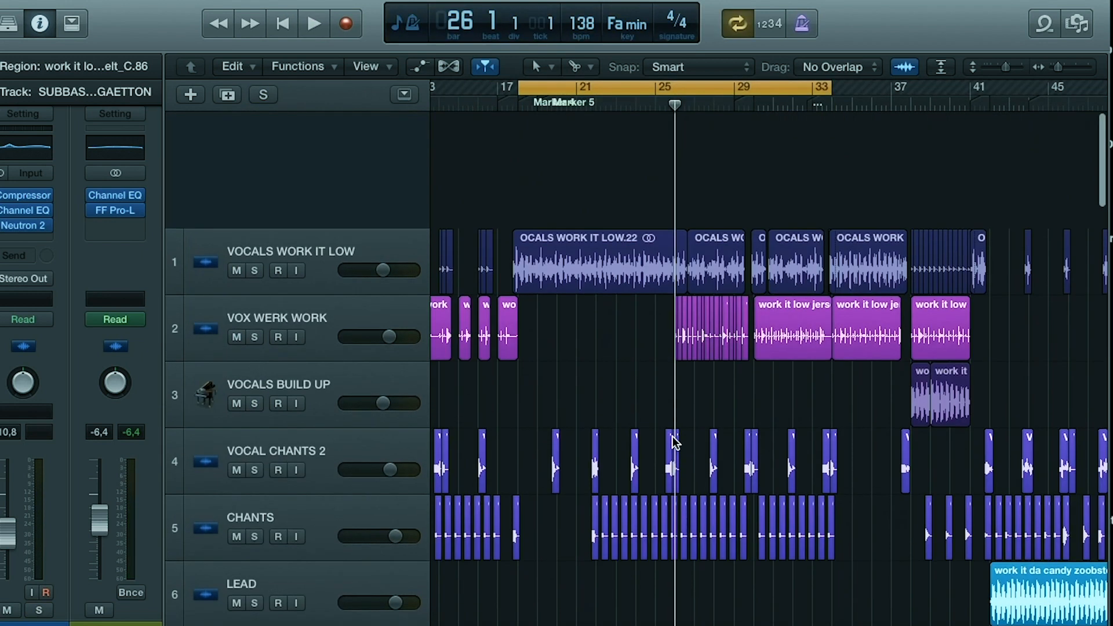
Play the arrangement without solo and cycle bars 22 to 30 to hear the vocal chants and VOX WERK WORK parts
{"action": "key", "text": "space"}
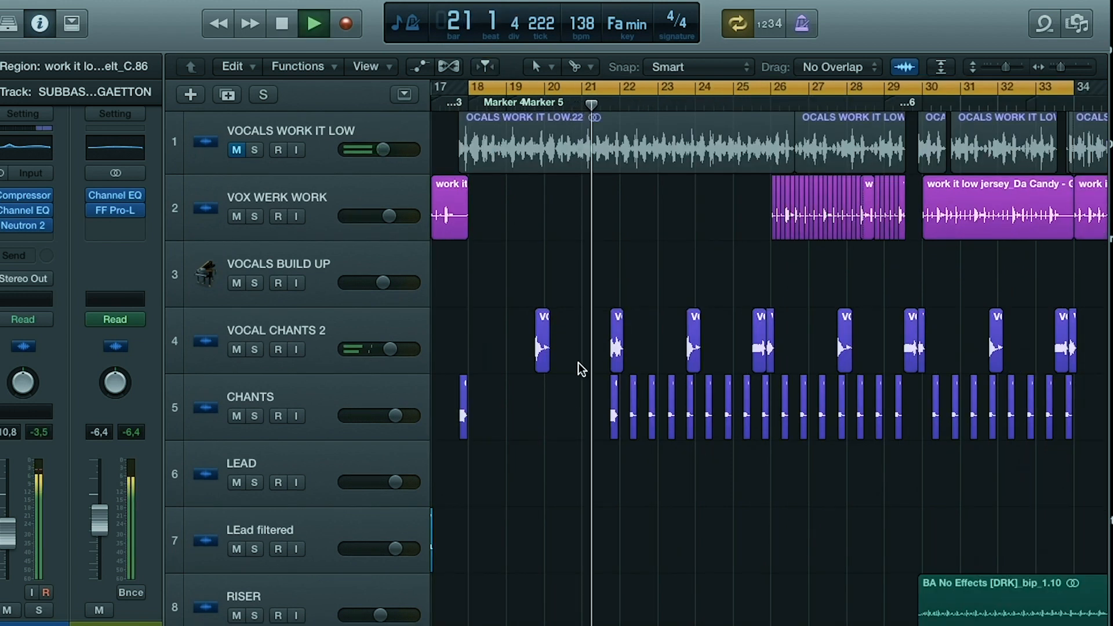
{"action": "left_click", "coordinate": [578, 93]}
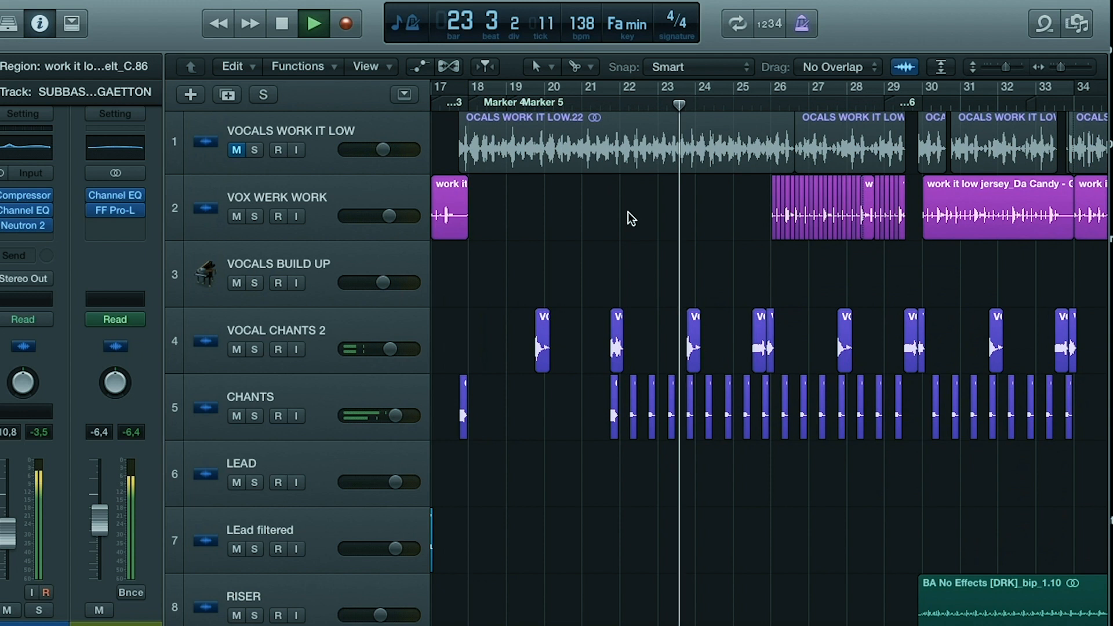
{"action": "left_click_drag", "start_coordinate": [622, 88], "coordinate": [908, 106]}
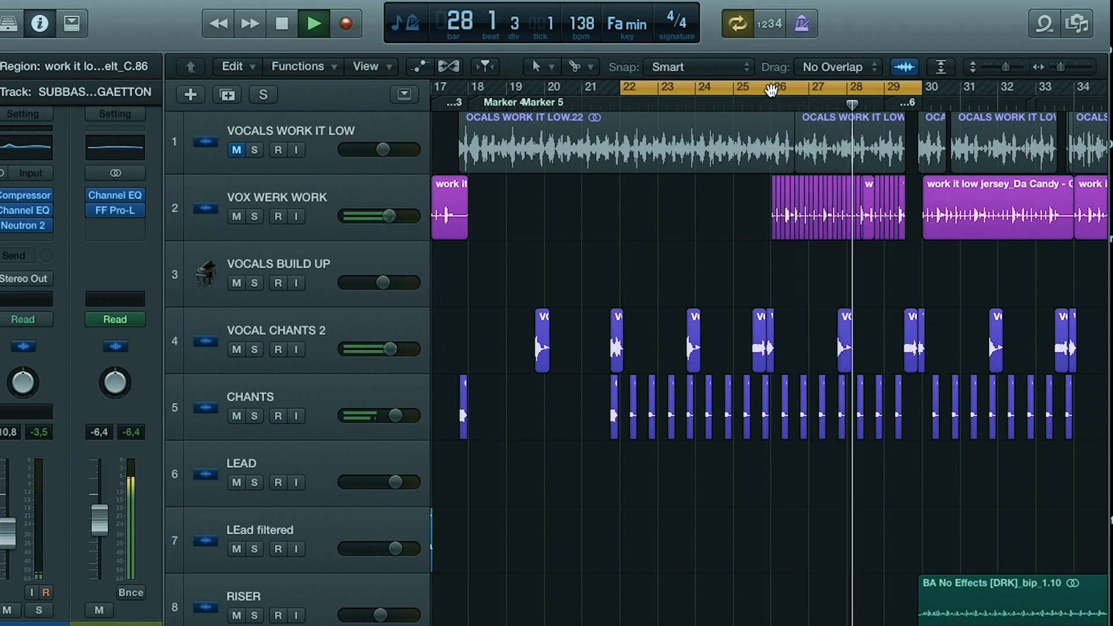
{"action": "key", "text": "c"}
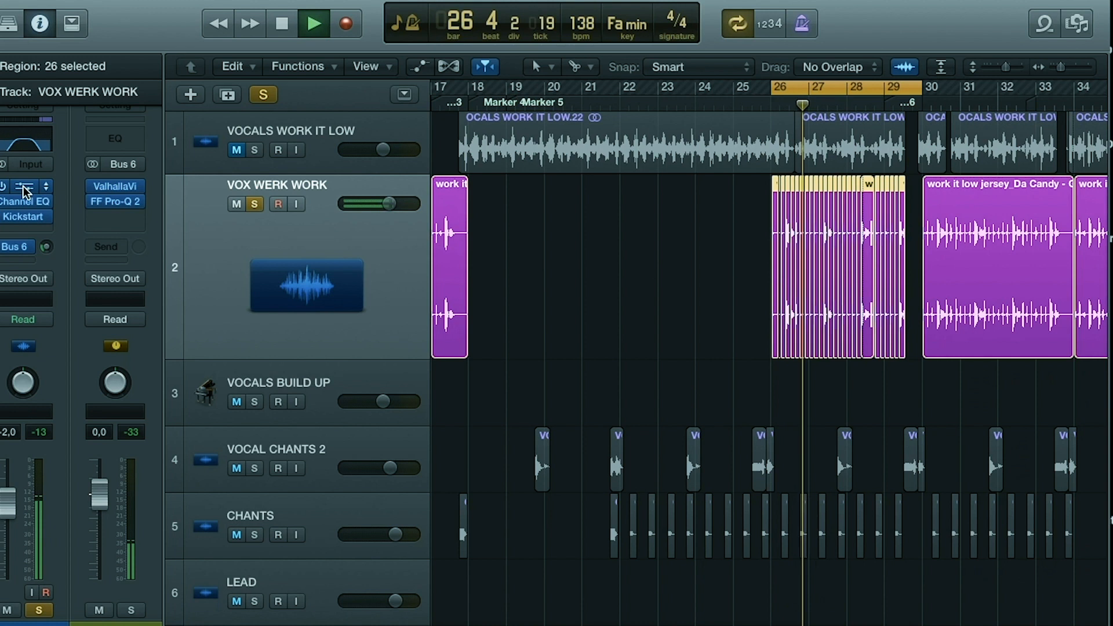
Review the Compressor, Channel EQ and Kickstart settings on the soloed VOX WERK WORK track
{"action": "left_click", "coordinate": [25, 186]}
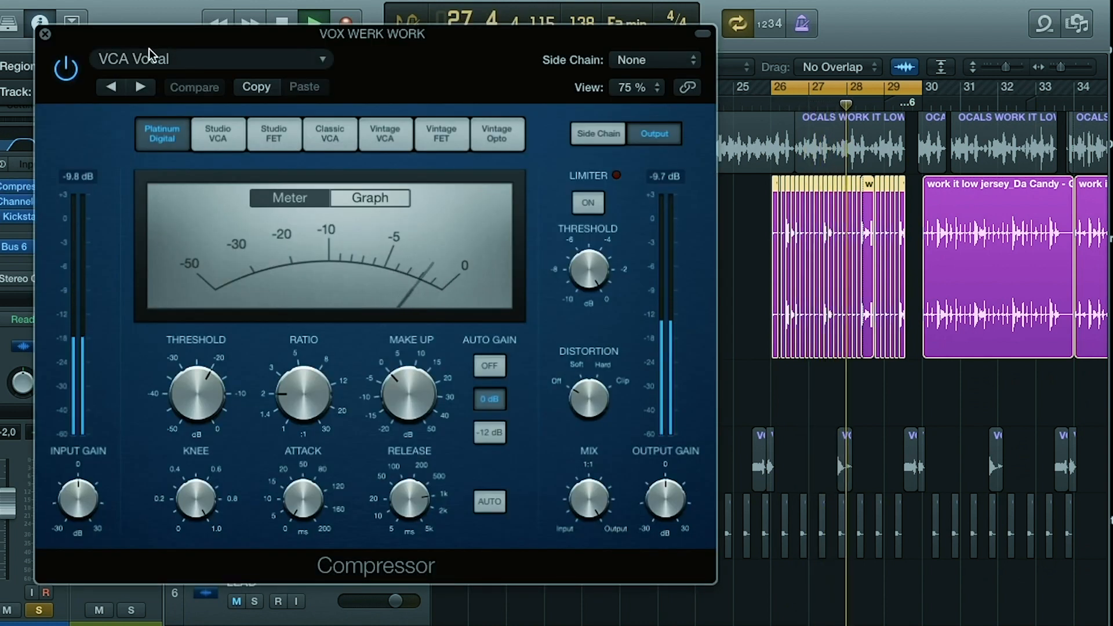
{"action": "left_click", "coordinate": [46, 34]}
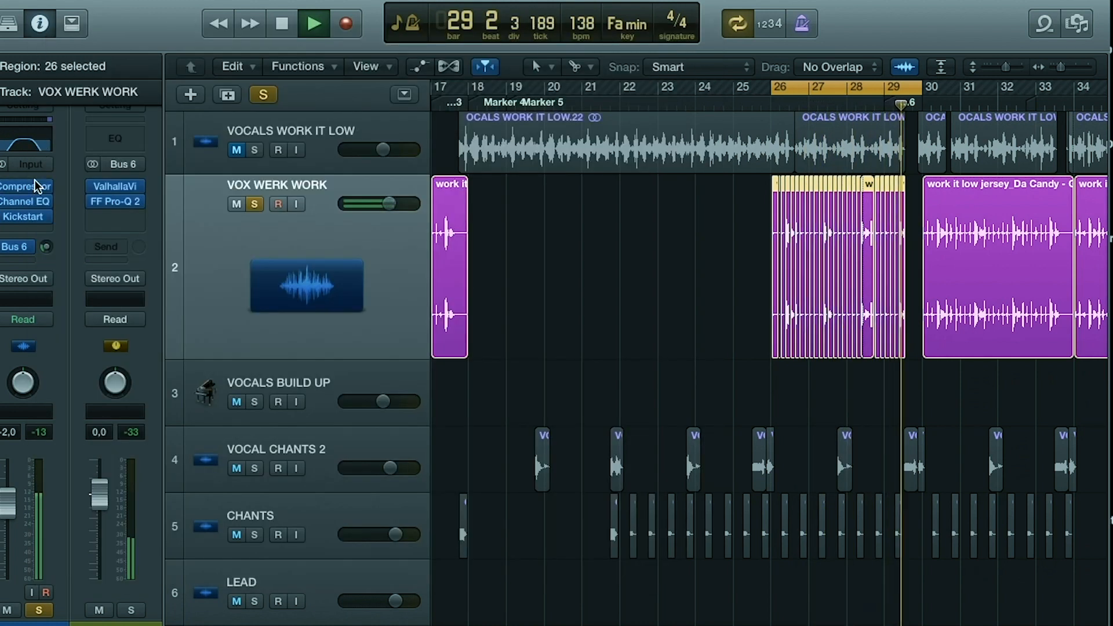
{"action": "left_click", "coordinate": [26, 201]}
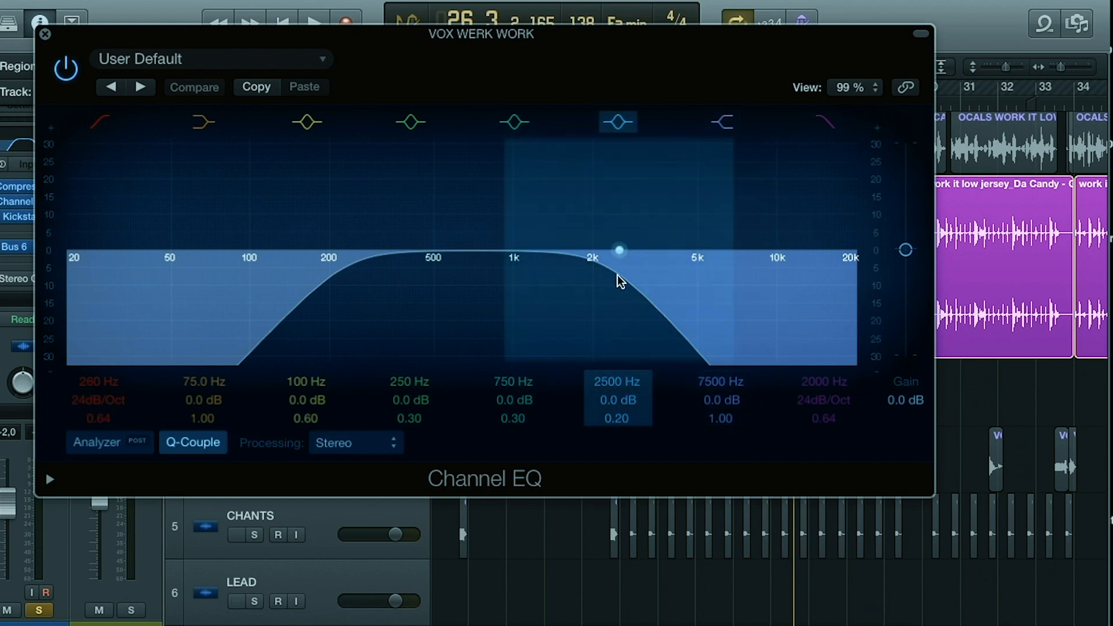
{"action": "left_click", "coordinate": [45, 35]}
{"action": "left_click", "coordinate": [24, 219]}
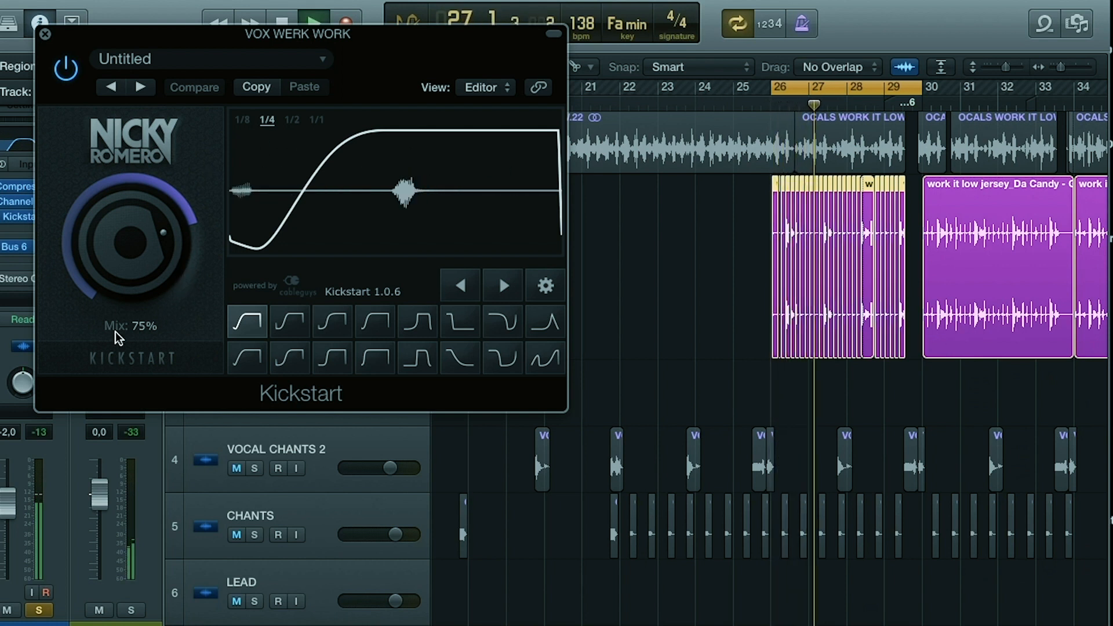
{"action": "left_click", "coordinate": [45, 34]}
Review the ValhallaVintageVerb and FF Pro-Q 2 settings on the Bus 6 aux channel fed by VOX WERK WORK
{"action": "mouse_move", "coordinate": [16, 254]}
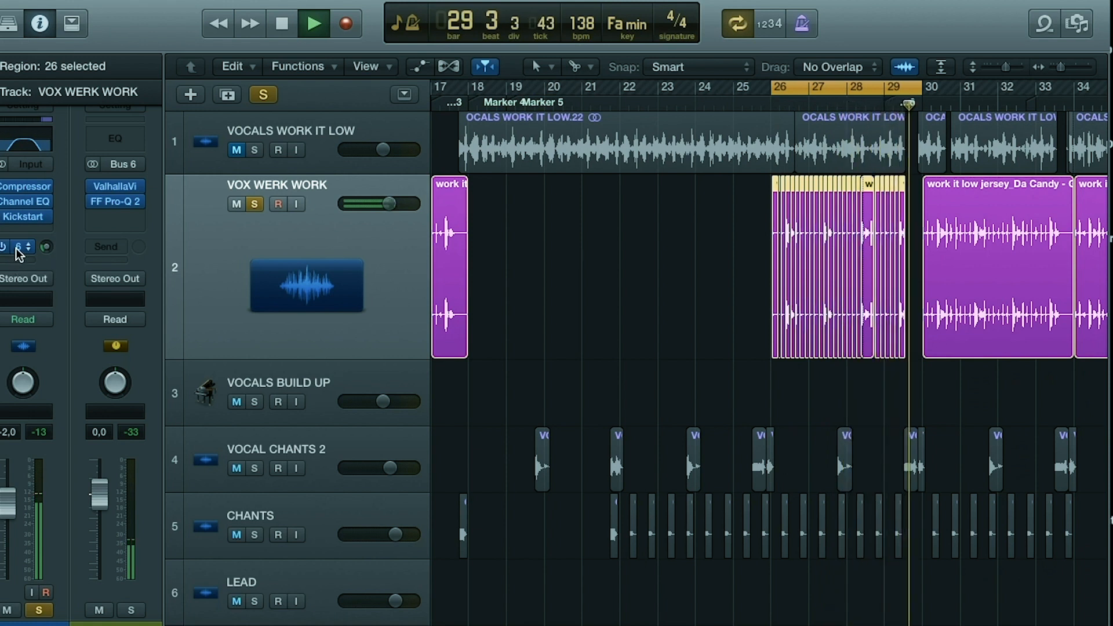
{"action": "mouse_move", "coordinate": [121, 189]}
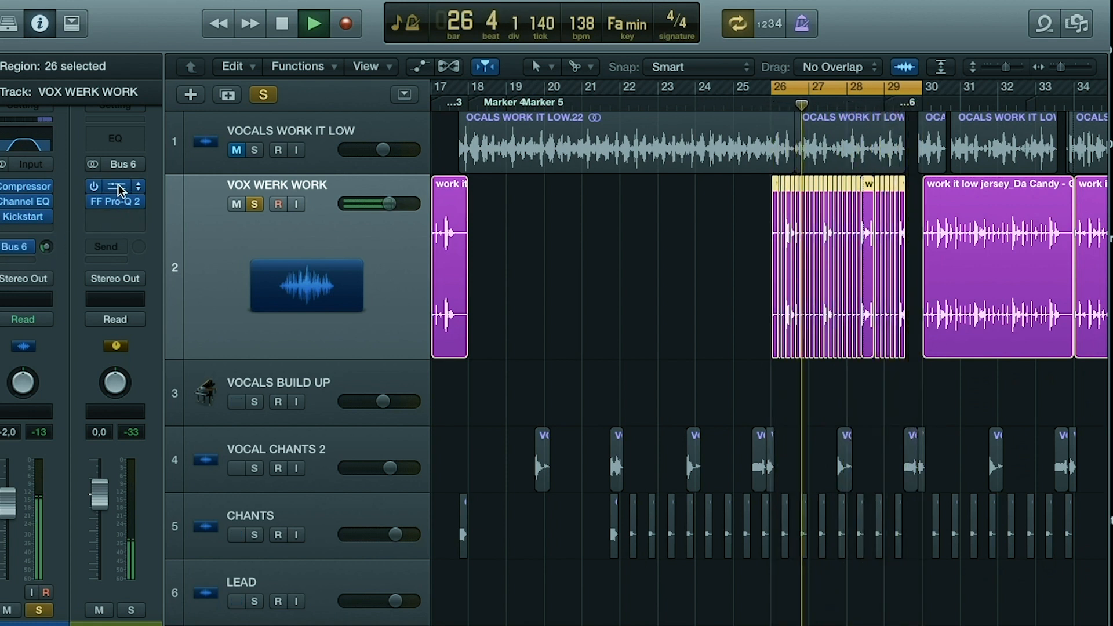
{"action": "left_click", "coordinate": [120, 190]}
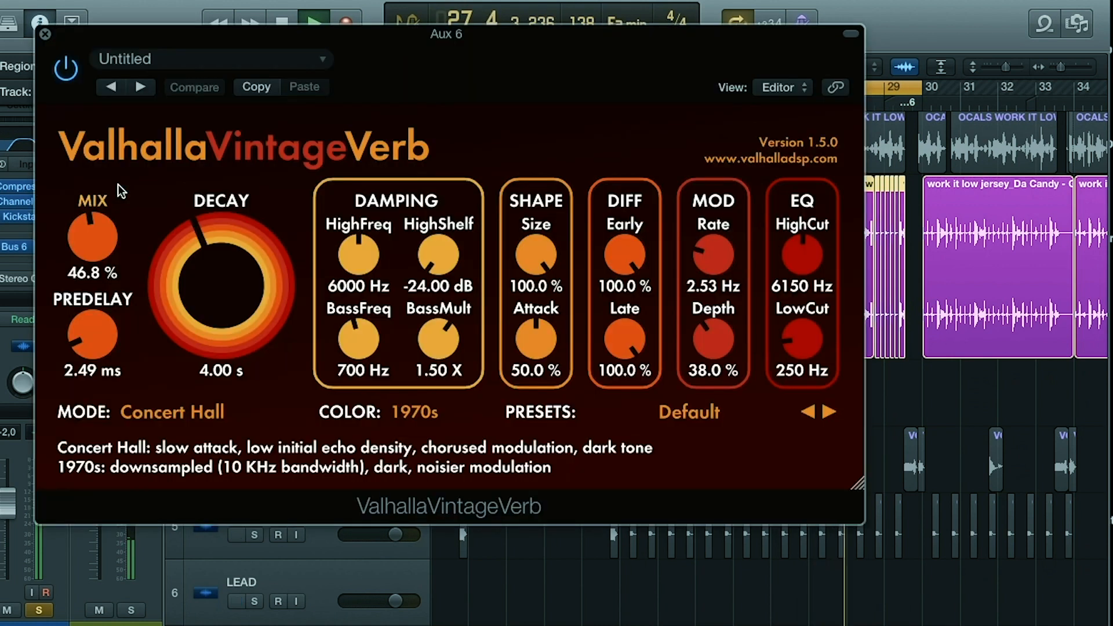
{"action": "left_click", "coordinate": [45, 35]}
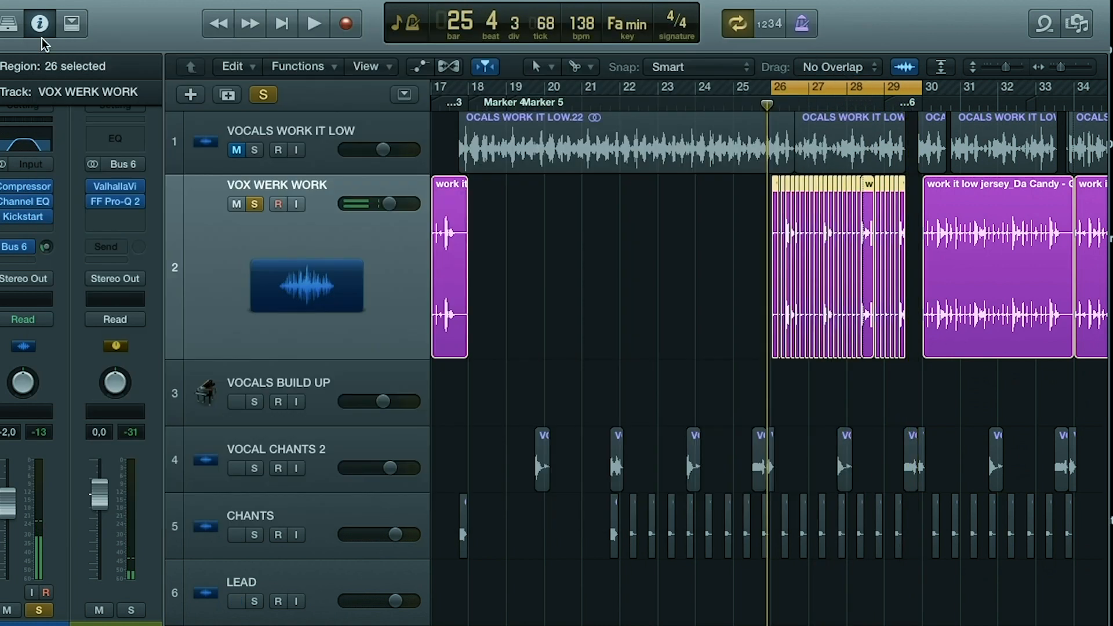
{"action": "left_click", "coordinate": [116, 202]}
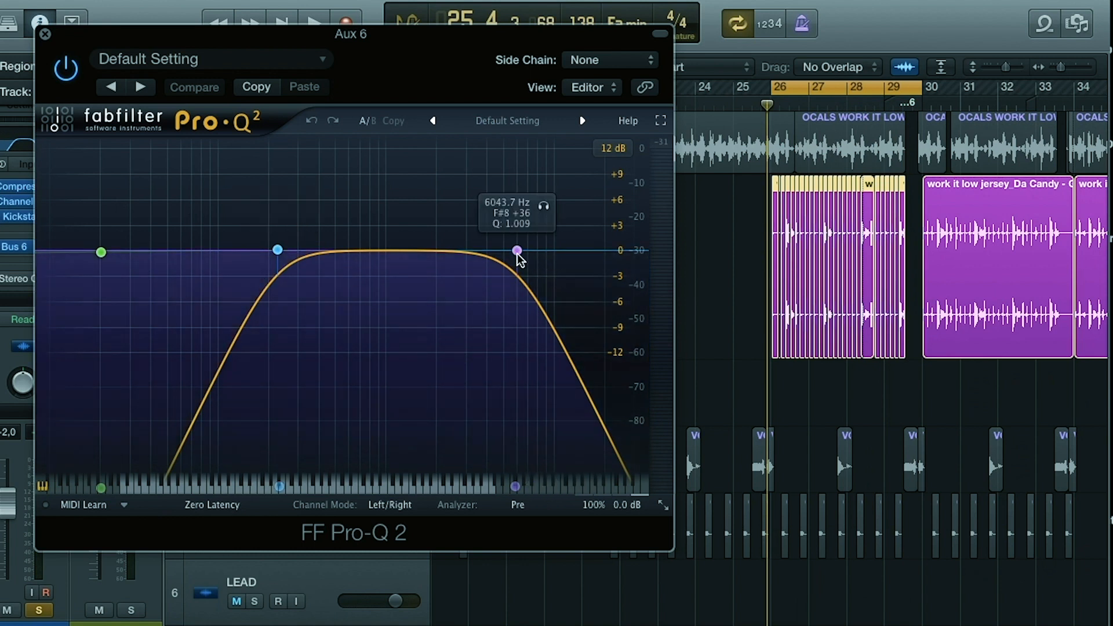
{"action": "left_click", "coordinate": [41, 35]}
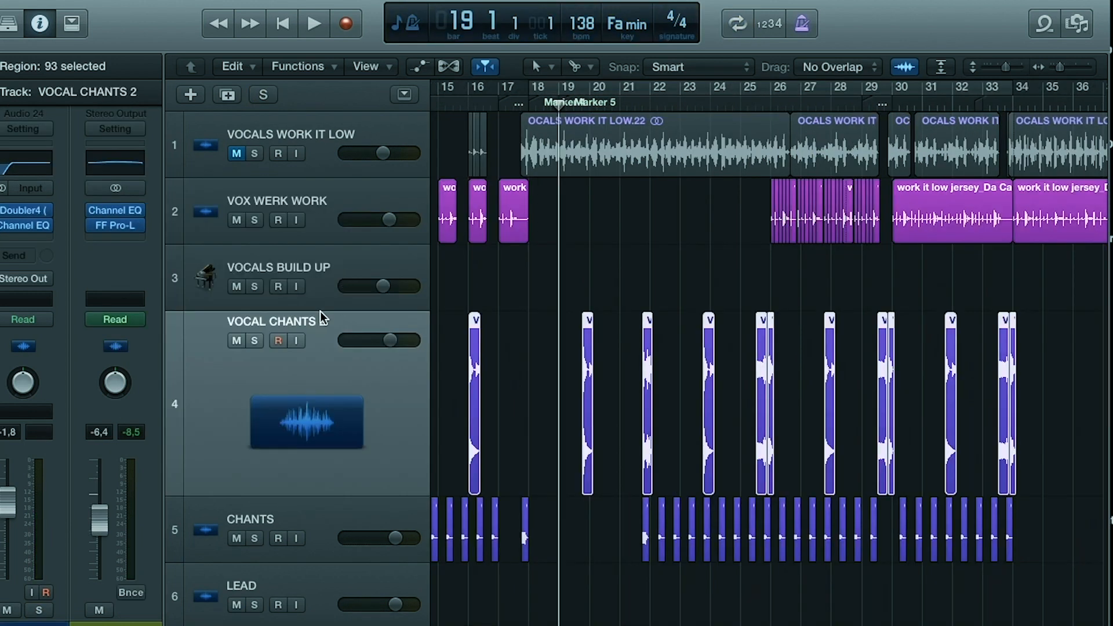
Solo the VOCAL CHANTS 2 and CHANTS tracks and set the cycle range to bars 19 to 34
{"action": "left_click", "coordinate": [253, 341]}
{"action": "left_click", "coordinate": [255, 539]}
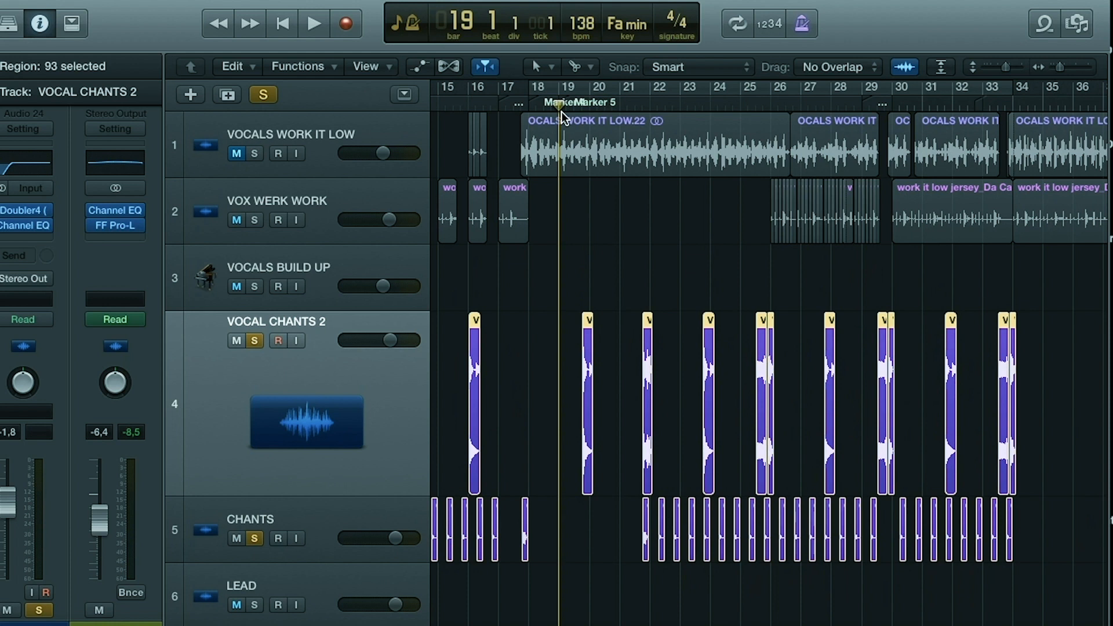
{"action": "left_click_drag", "start_coordinate": [559, 91], "coordinate": [960, 232]}
Add KICK REGGAETTON, SUBBASS REGGAETTON and KICK BASS to the solo, extend the cycle start to bar 18 and play
{"action": "scroll", "coordinate": [666, 405], "scroll_direction": "down", "scroll_amount": 10}
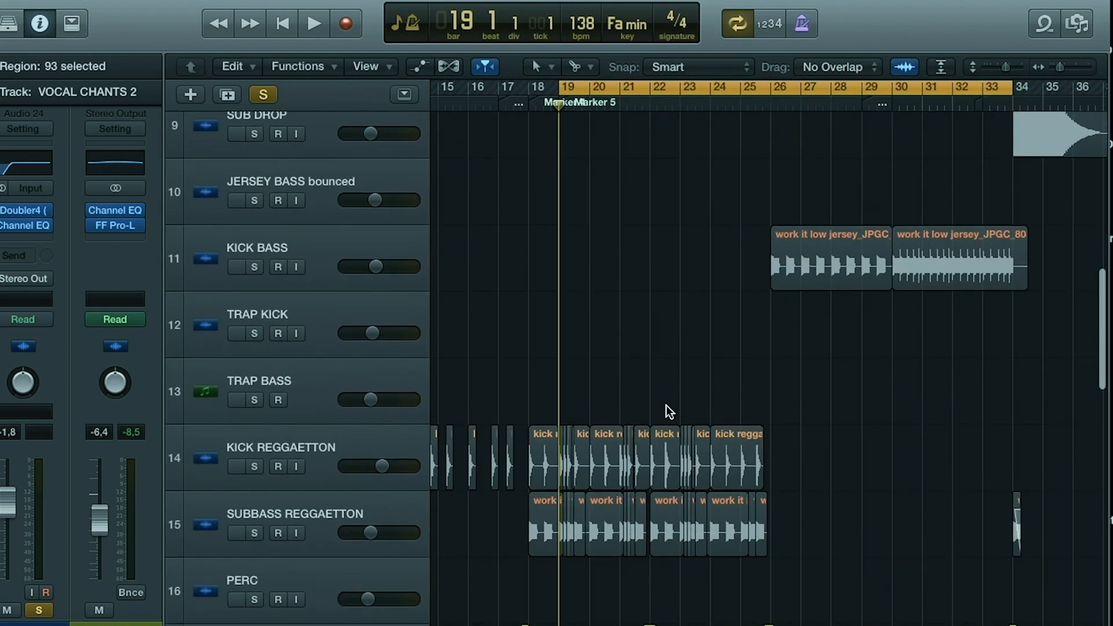
{"action": "left_click", "coordinate": [250, 393]}
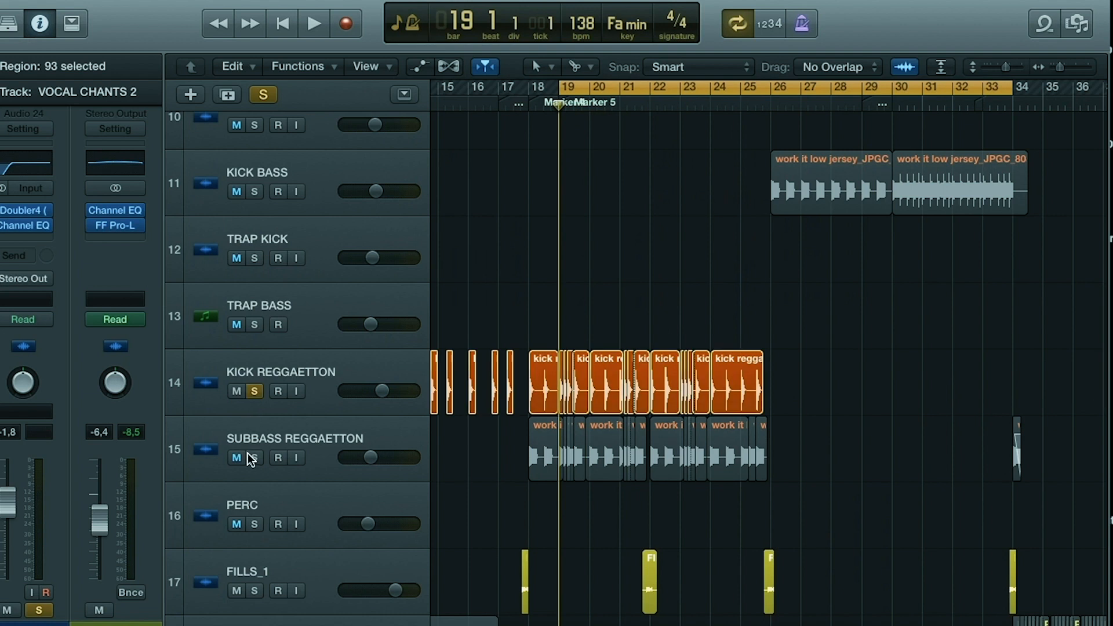
{"action": "left_click", "coordinate": [249, 455]}
{"action": "left_click", "coordinate": [255, 191]}
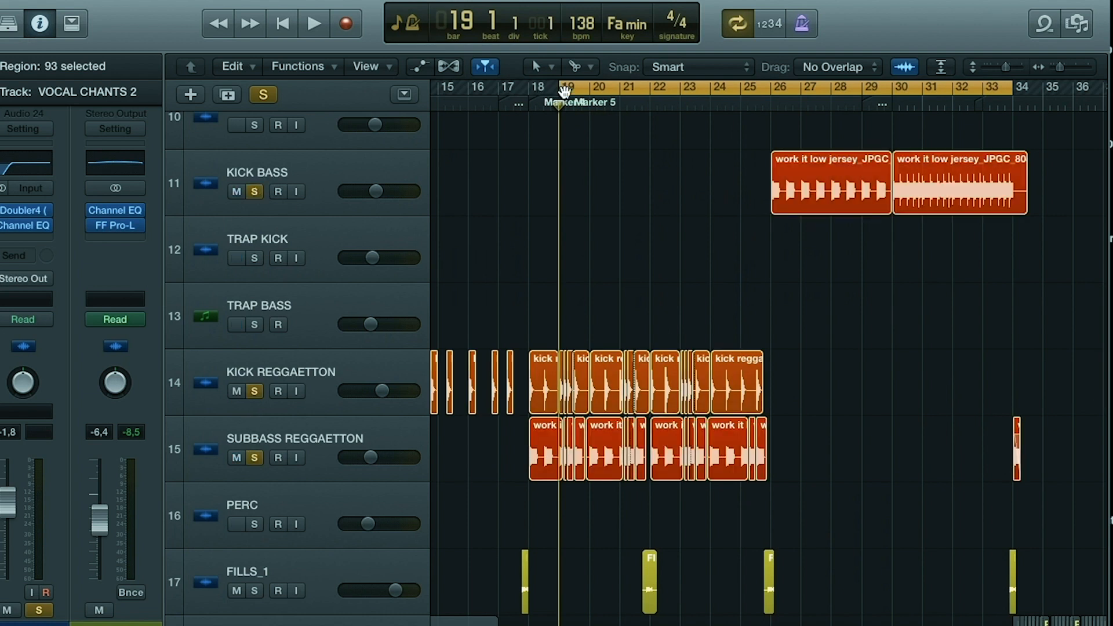
{"action": "left_click_drag", "start_coordinate": [561, 90], "coordinate": [532, 90]}
{"action": "key", "text": "space"}
Add the RIM SNARES and SNARES_3 plus rims tracks to the solo during playback
{"action": "scroll", "coordinate": [529, 417], "scroll_direction": "down", "scroll_amount": 8}
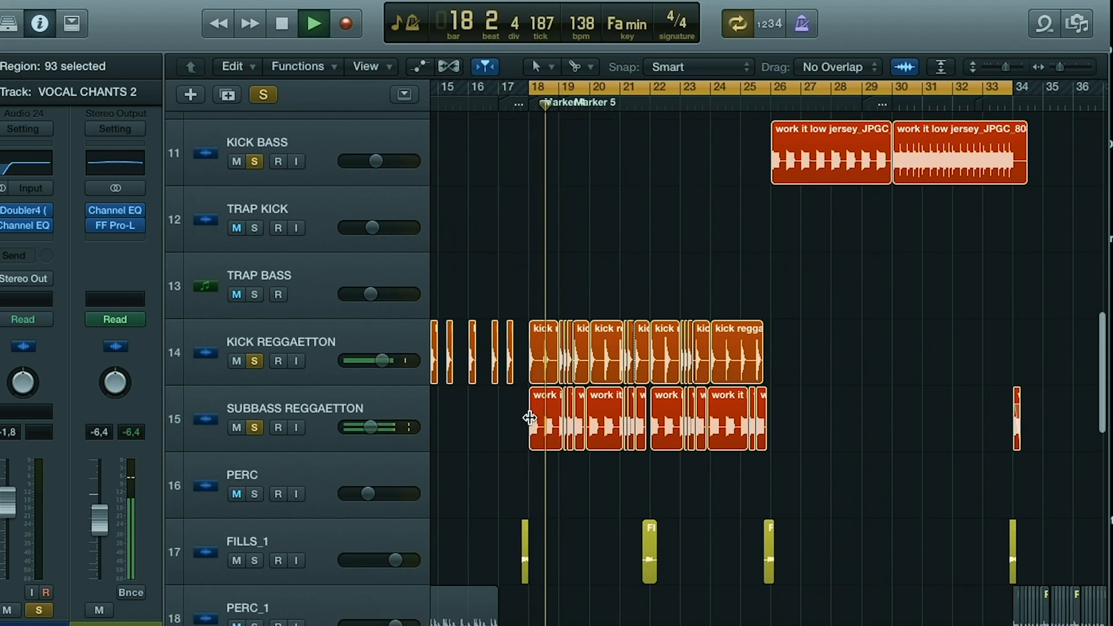
{"action": "scroll", "coordinate": [530, 417], "scroll_direction": "down", "scroll_amount": 1}
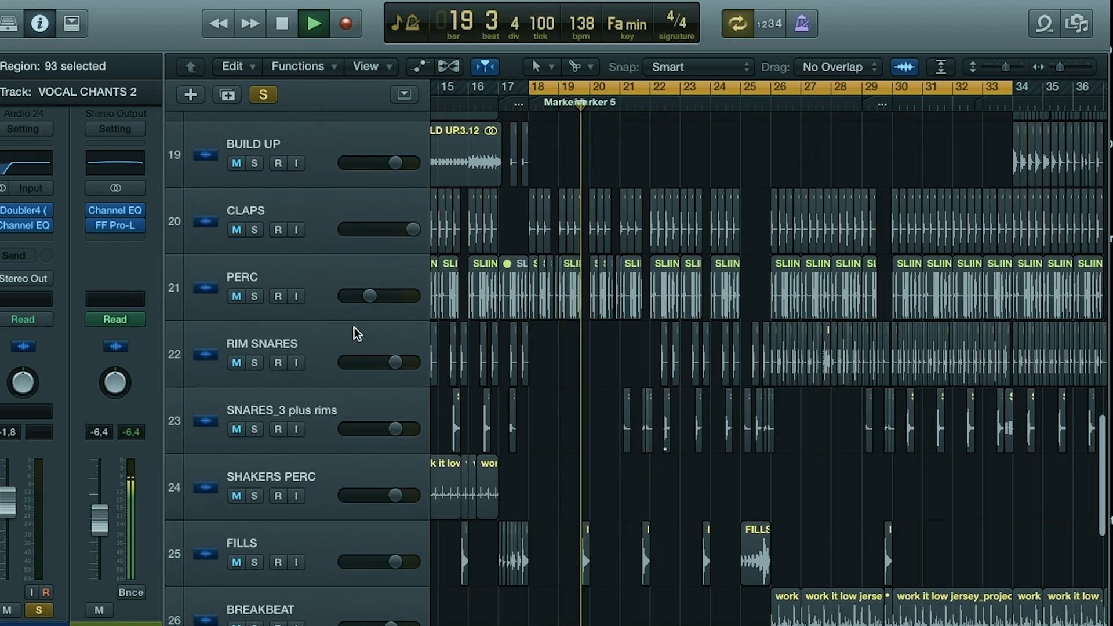
{"action": "left_click", "coordinate": [255, 363]}
{"action": "left_click", "coordinate": [253, 429]}
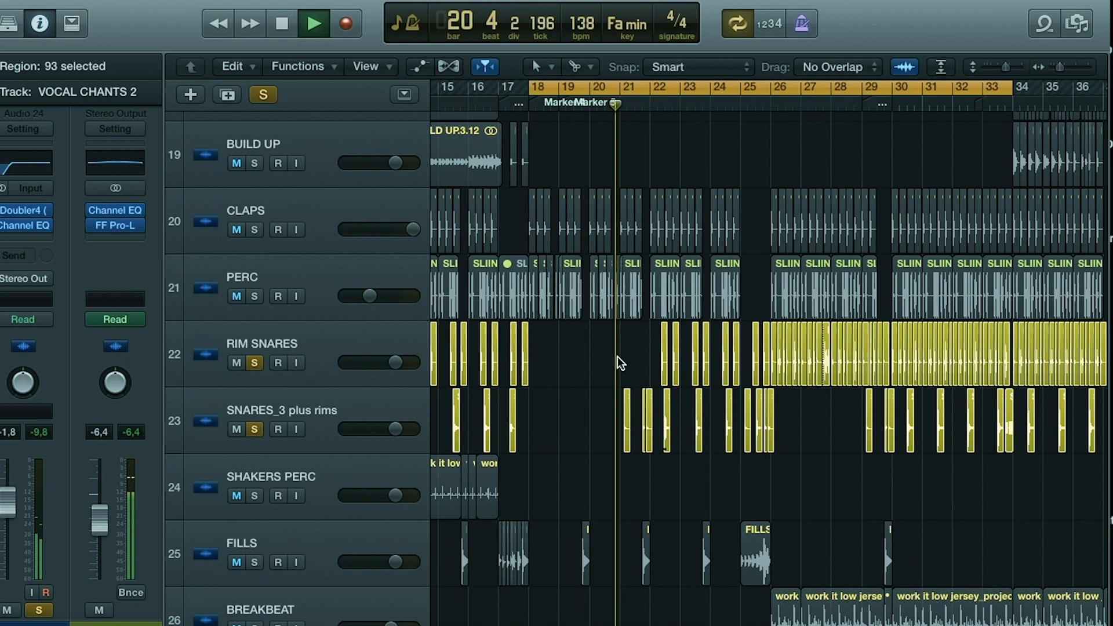
{"action": "scroll", "coordinate": [669, 271], "scroll_direction": "up", "scroll_amount": 10}
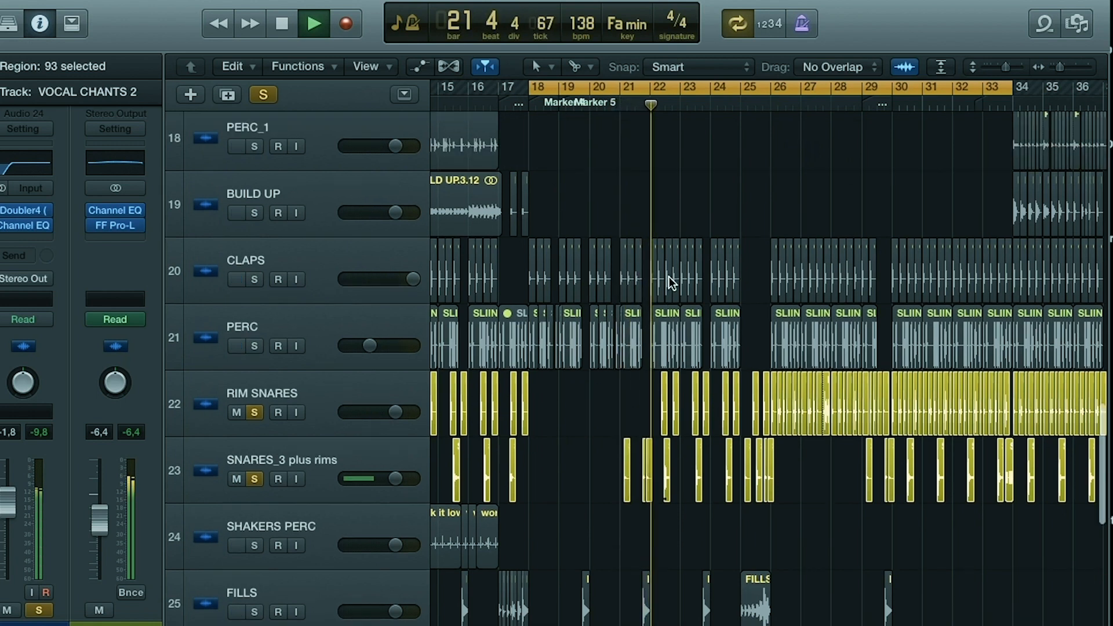
Add the VOX WERK WORK track to the solo during playback, listen to its regions from bar 26, and stop
{"action": "scroll", "coordinate": [669, 276], "scroll_direction": "up", "scroll_amount": 3}
{"action": "scroll", "coordinate": [670, 276], "scroll_direction": "down", "scroll_amount": 15}
{"action": "scroll", "coordinate": [669, 277], "scroll_direction": "up", "scroll_amount": 20}
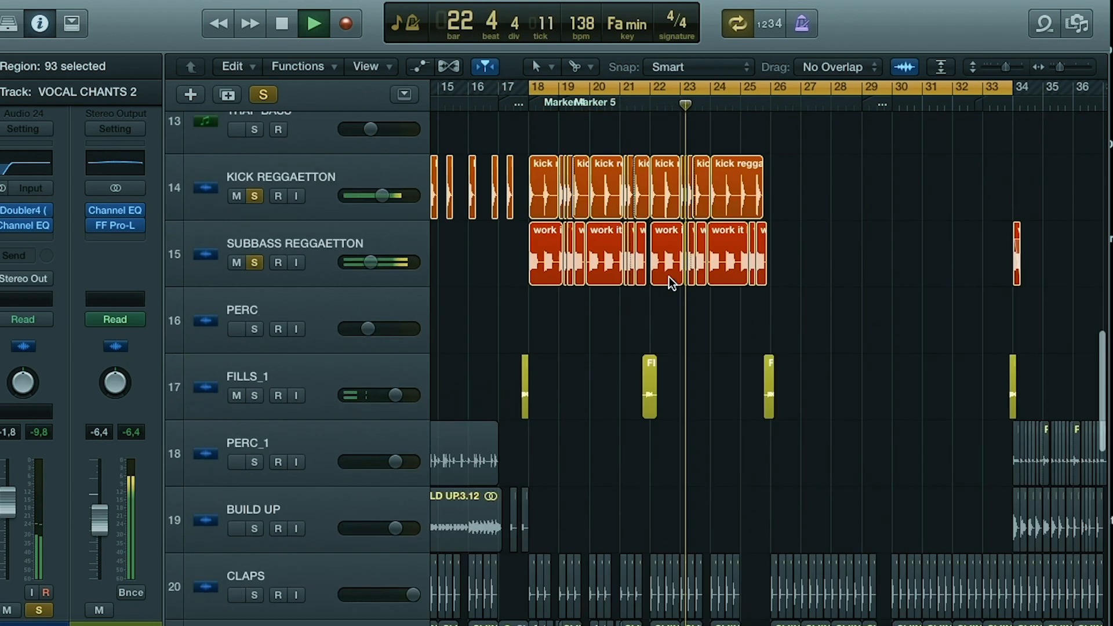
{"action": "scroll", "coordinate": [669, 283], "scroll_direction": "up", "scroll_amount": 4}
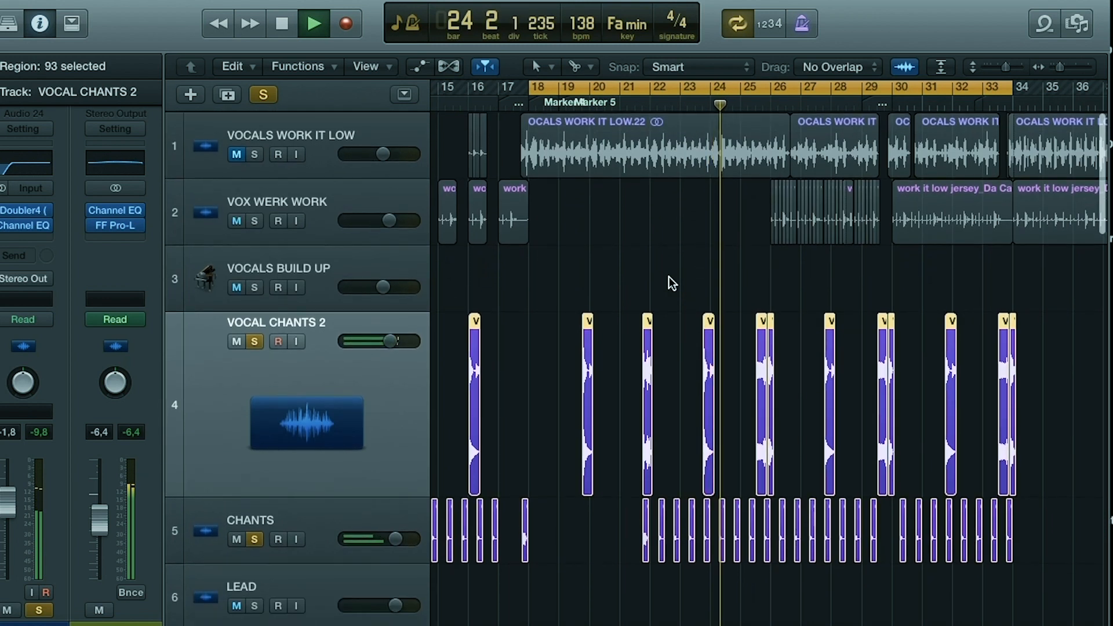
{"action": "left_click", "coordinate": [254, 220]}
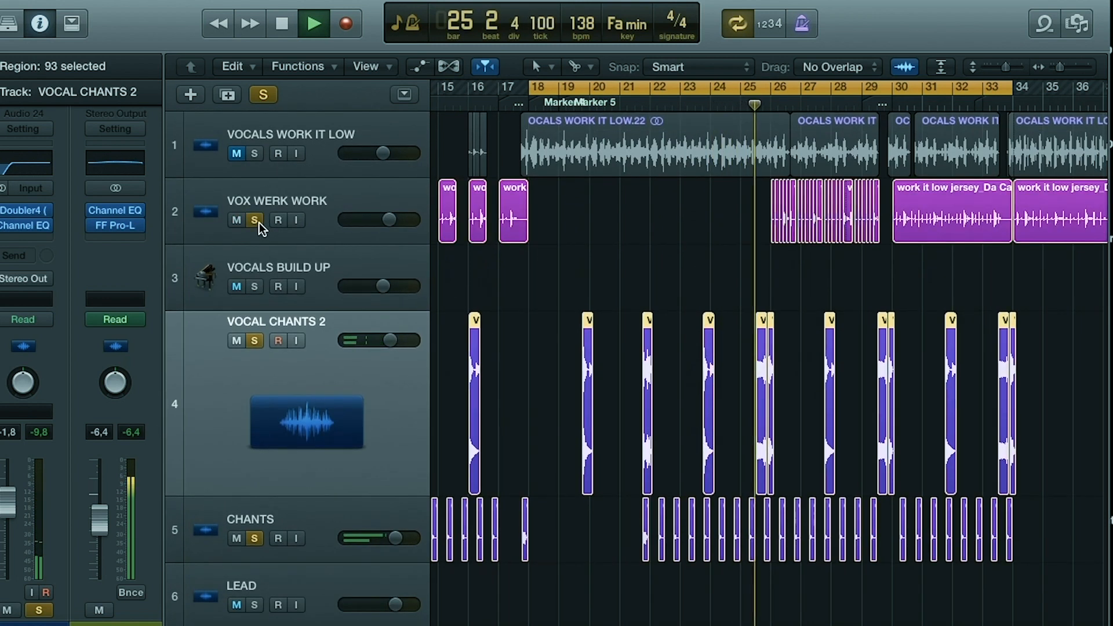
{"action": "scroll", "coordinate": [715, 189], "scroll_direction": "right", "scroll_amount": 3}
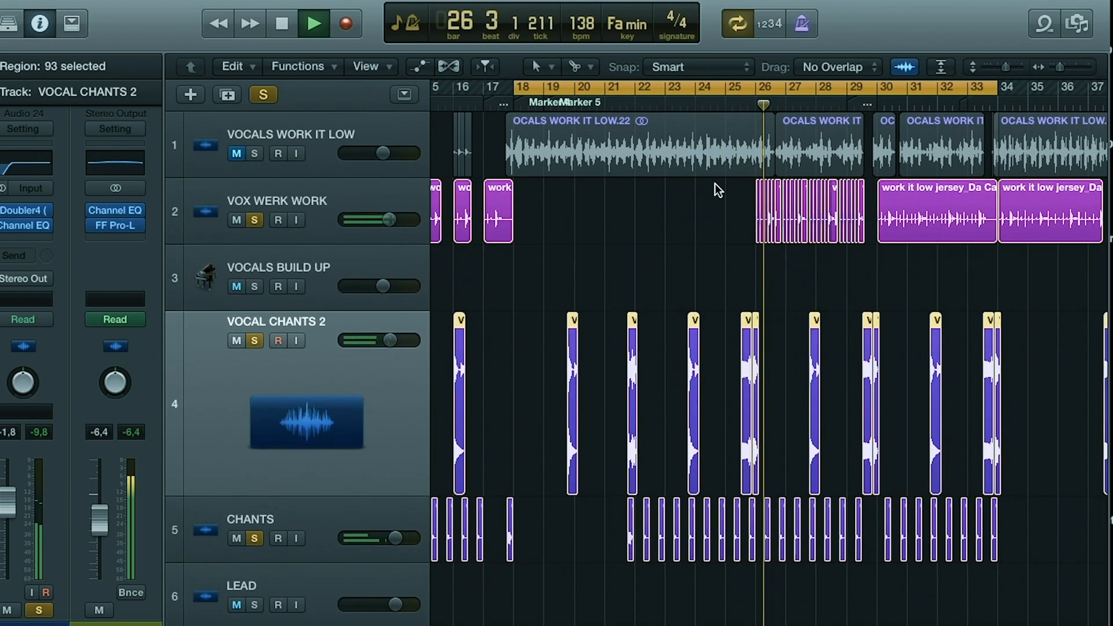
{"action": "scroll", "coordinate": [715, 183], "scroll_direction": "down", "scroll_amount": 2}
{"action": "scroll", "coordinate": [715, 184], "scroll_direction": "down", "scroll_amount": 3}
{"action": "scroll", "coordinate": [781, 203], "scroll_direction": "right", "scroll_amount": 2}
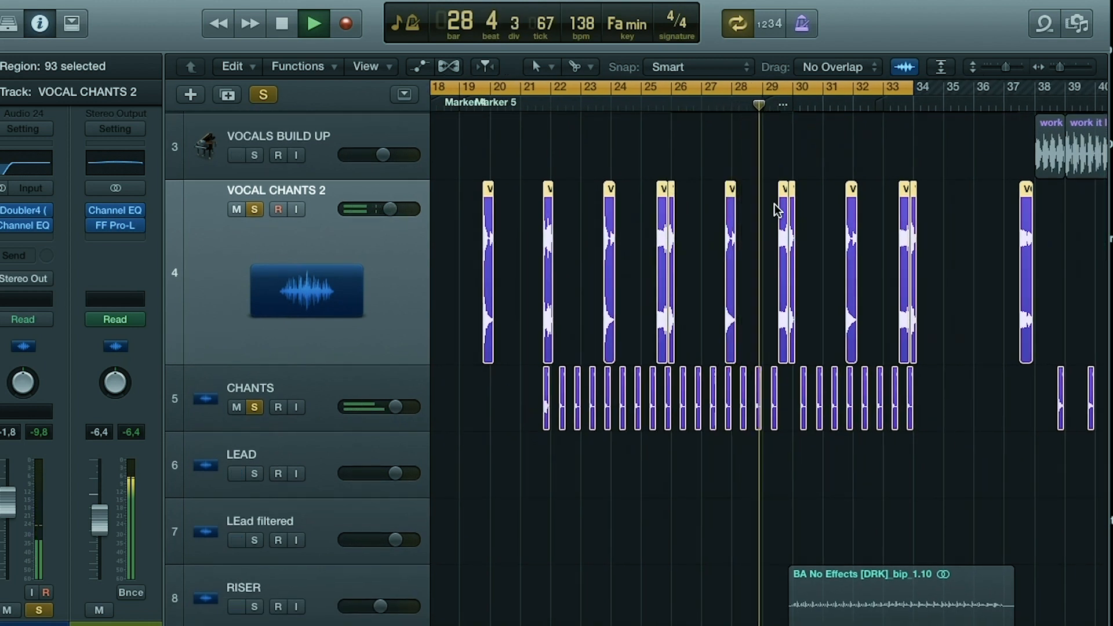
{"action": "key", "text": "space"}
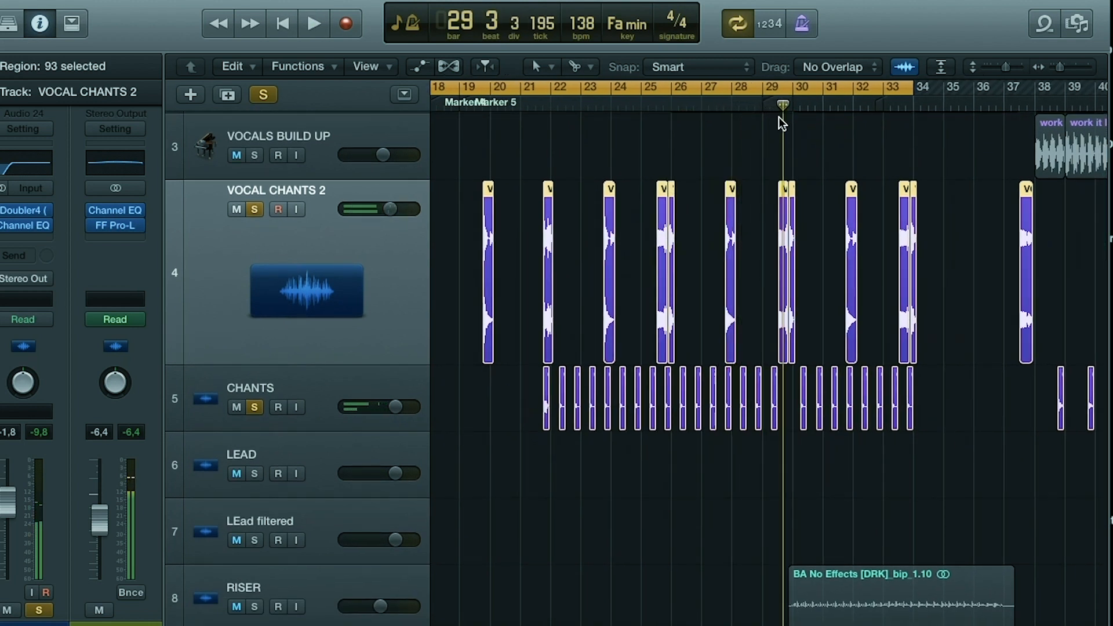
Set the cycle range to bars 22 to 30
{"action": "scroll", "coordinate": [672, 314], "scroll_direction": "down", "scroll_amount": 10}
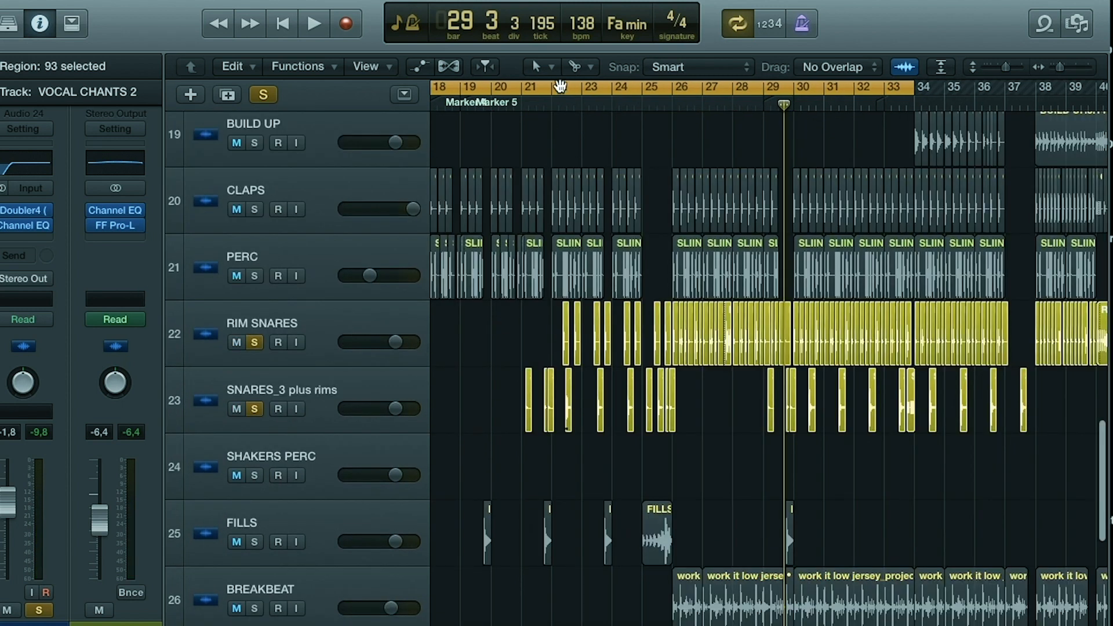
{"action": "left_click", "coordinate": [560, 87]}
{"action": "left_click_drag", "start_coordinate": [554, 86], "coordinate": [788, 90]}
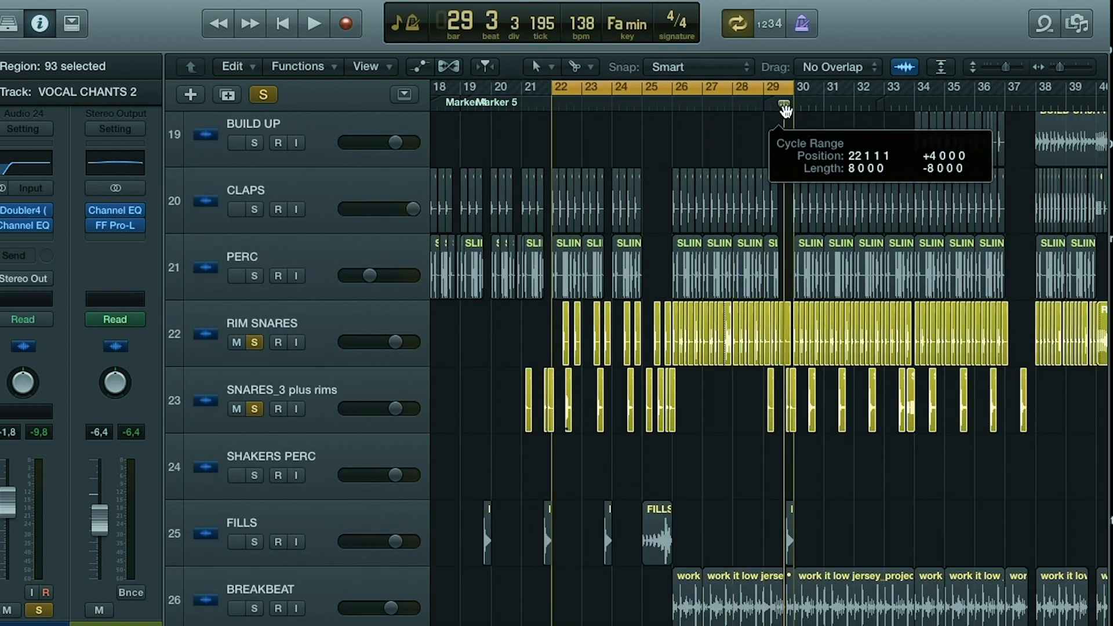
Add the PERC, CLAPS, FILLS and BREAKBEAT tracks to the solo, turn the cycle off and play the layered groove
{"action": "left_click", "coordinate": [255, 276]}
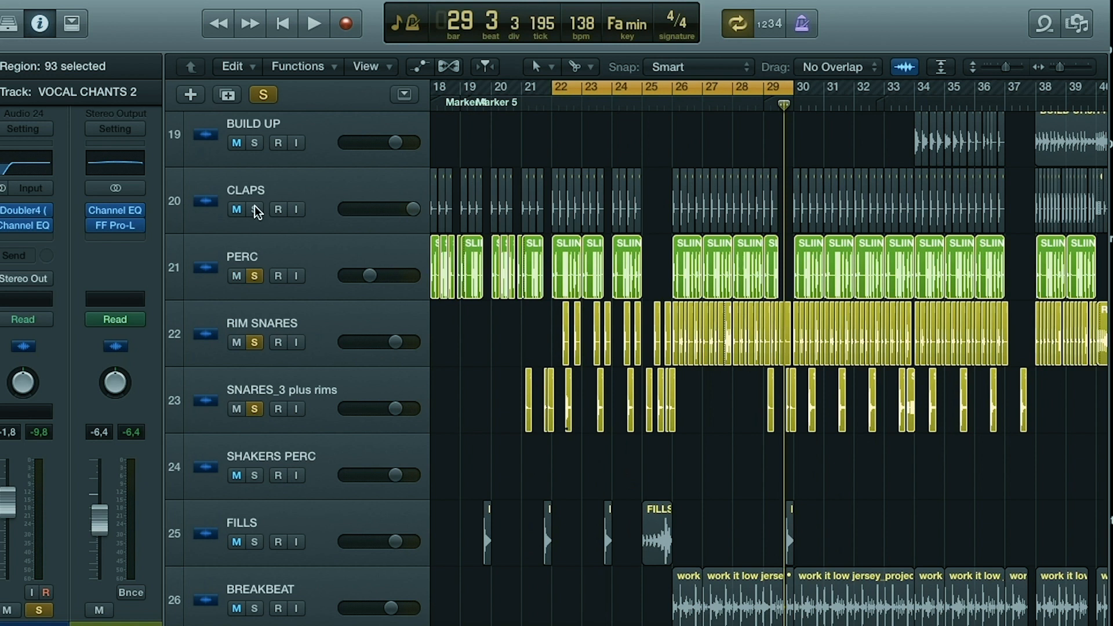
{"action": "left_click", "coordinate": [255, 209]}
{"action": "scroll", "coordinate": [360, 405], "scroll_direction": "down", "scroll_amount": 5}
{"action": "left_click", "coordinate": [255, 388]}
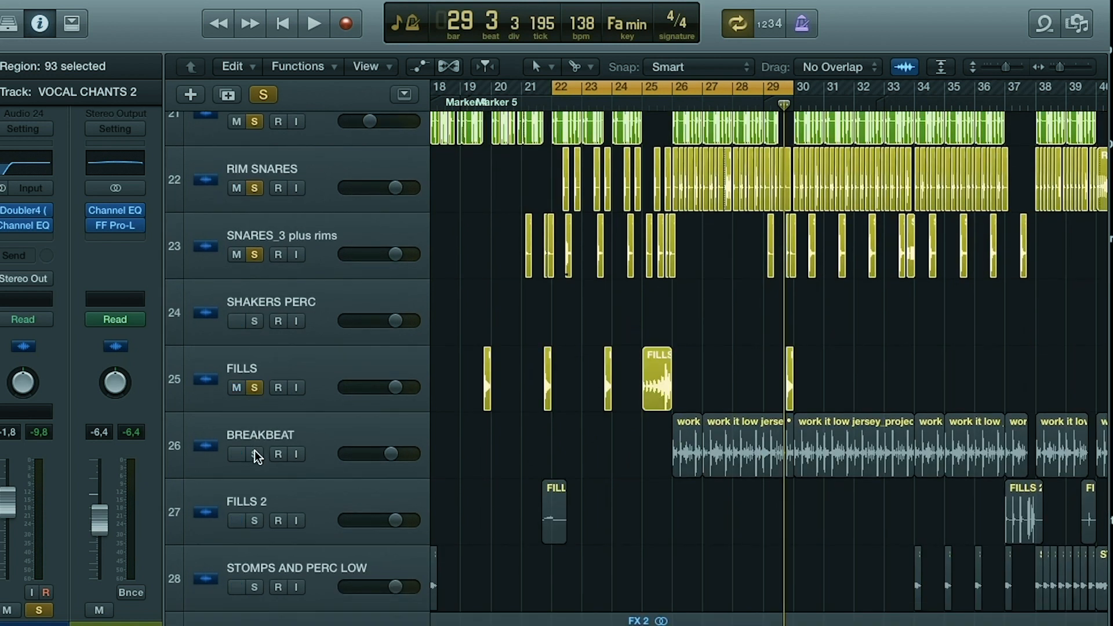
{"action": "left_click", "coordinate": [255, 454]}
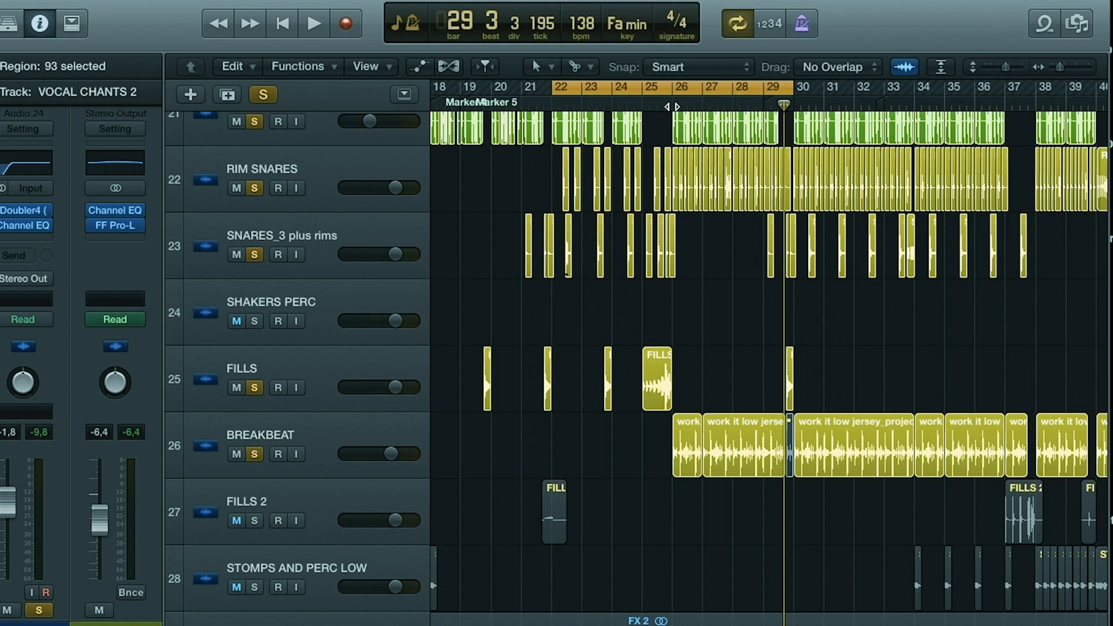
{"action": "left_click", "coordinate": [672, 89]}
{"action": "key", "text": "space"}
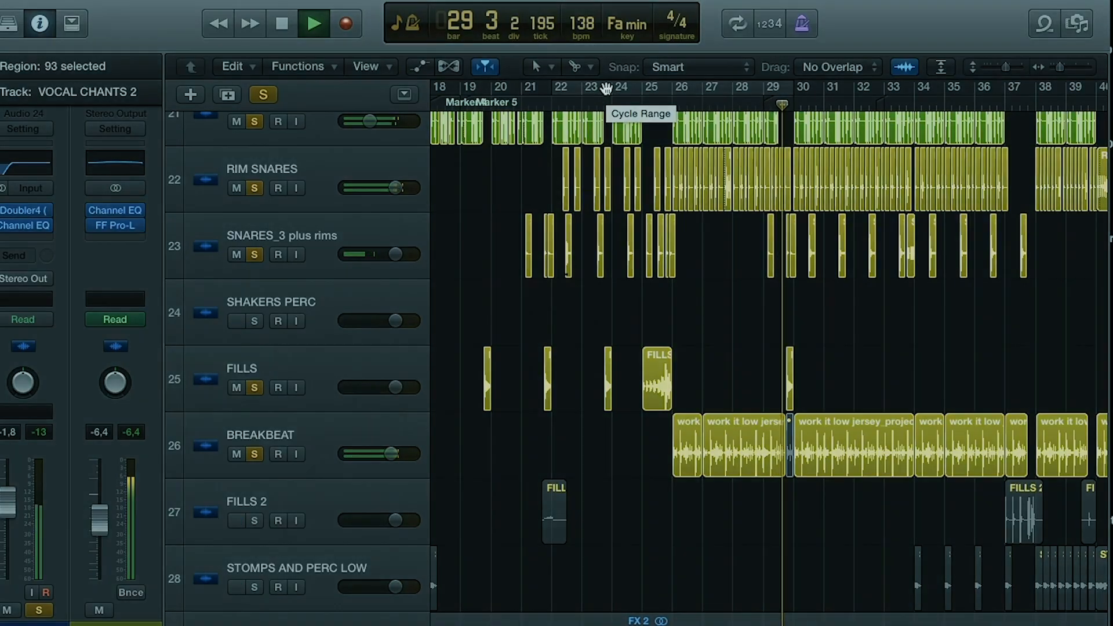
{"action": "key", "text": "space"}
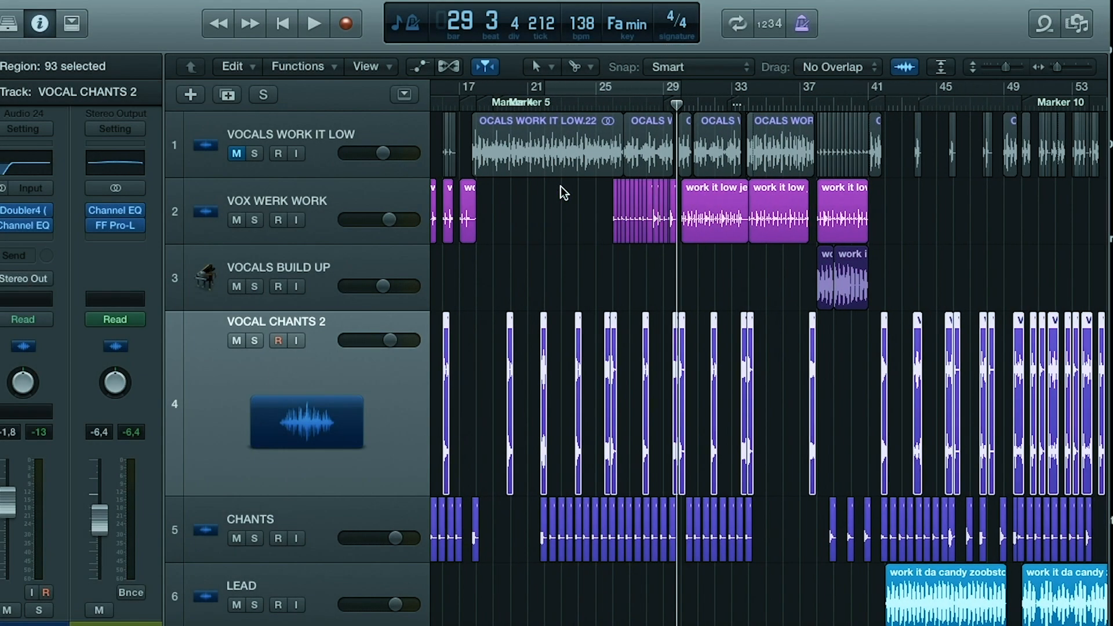
Set the cycle range to bars 38 to 41 and solo the VOCALS BUILD UP track
{"action": "scroll", "coordinate": [561, 187], "scroll_direction": "down", "scroll_amount": 10}
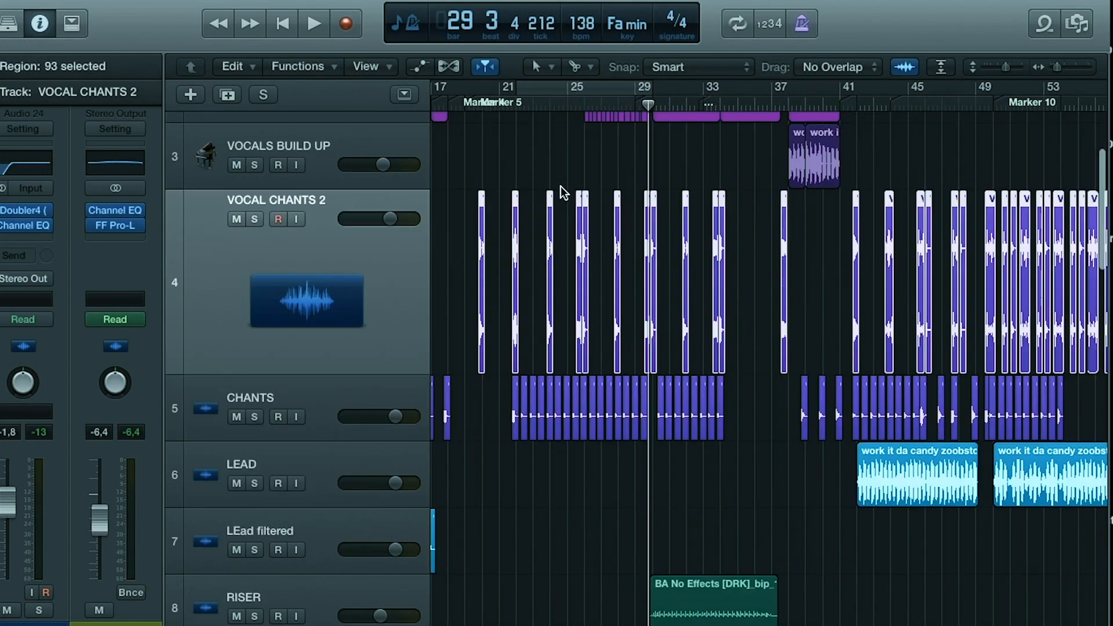
{"action": "scroll", "coordinate": [562, 186], "scroll_direction": "right", "scroll_amount": 2}
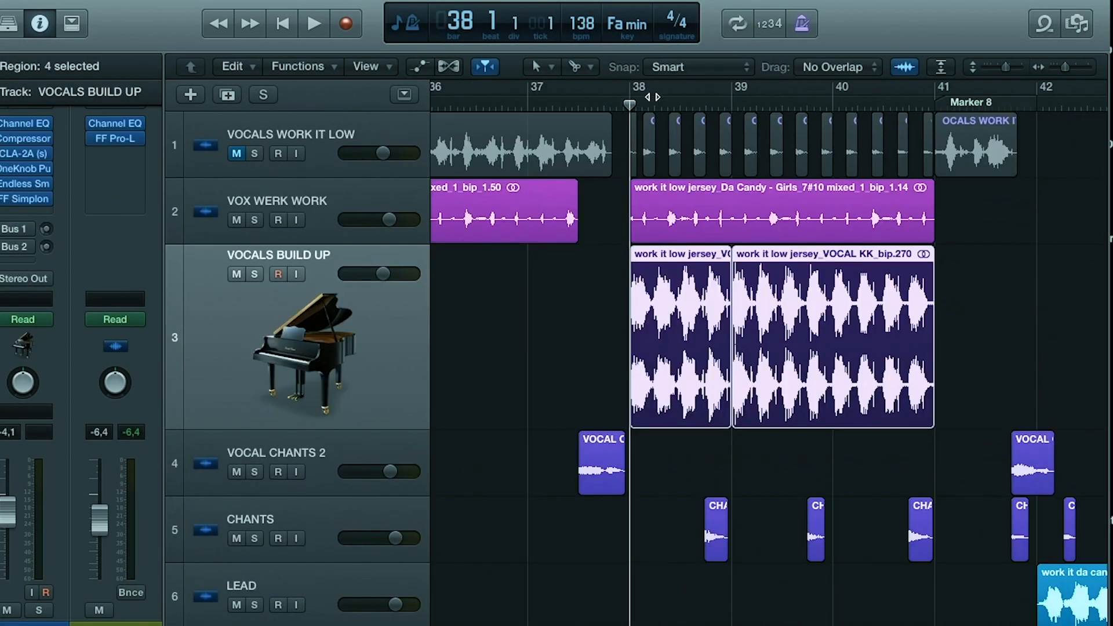
{"action": "left_click_drag", "start_coordinate": [653, 96], "coordinate": [934, 123]}
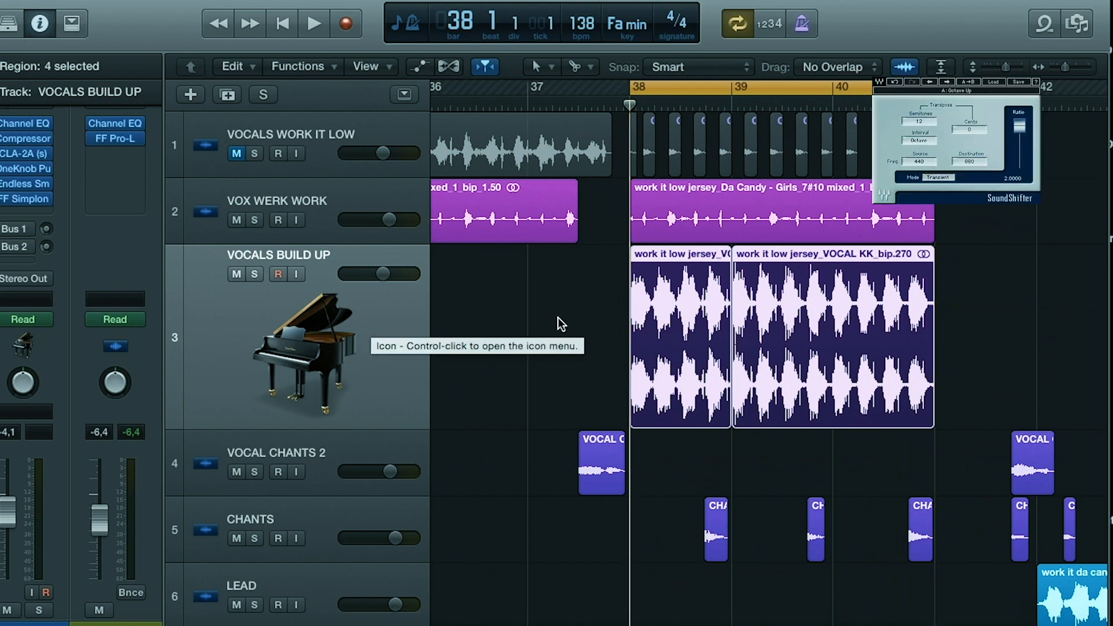
{"action": "left_click", "coordinate": [254, 274]}
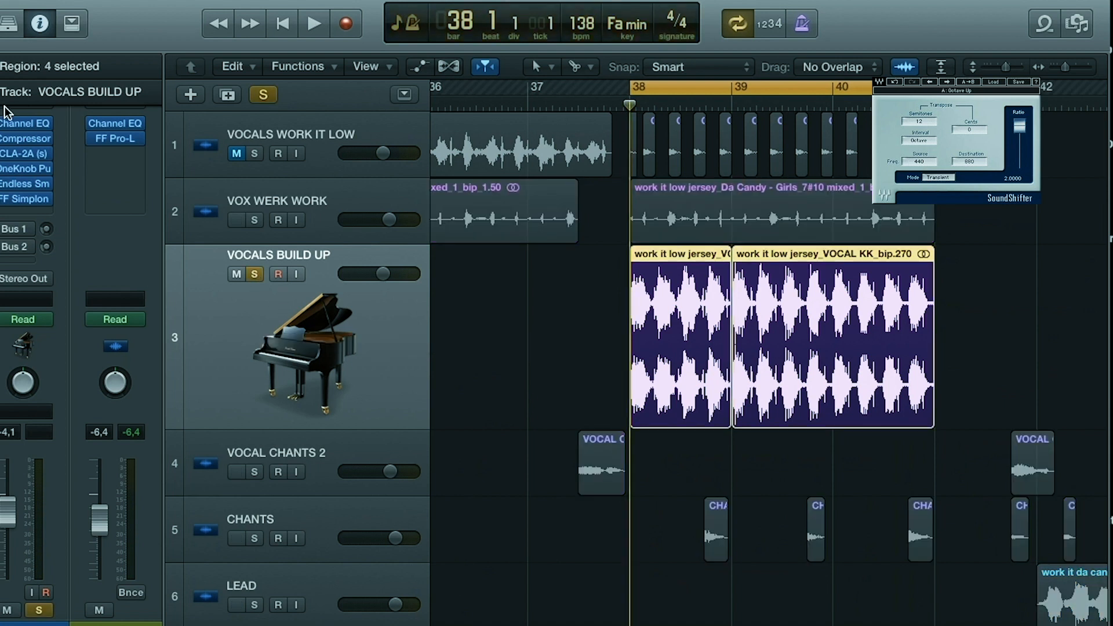
Play the soloed VOCALS BUILD UP regions without and again with their insert plug-ins
{"action": "key", "text": "space"}
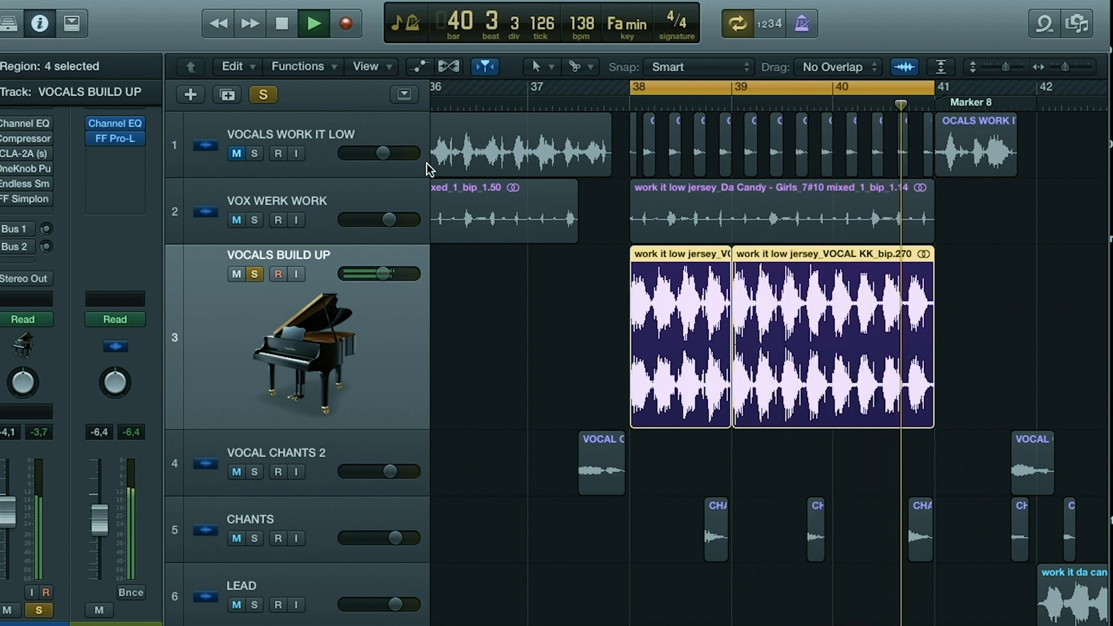
{"action": "key", "text": "space"}
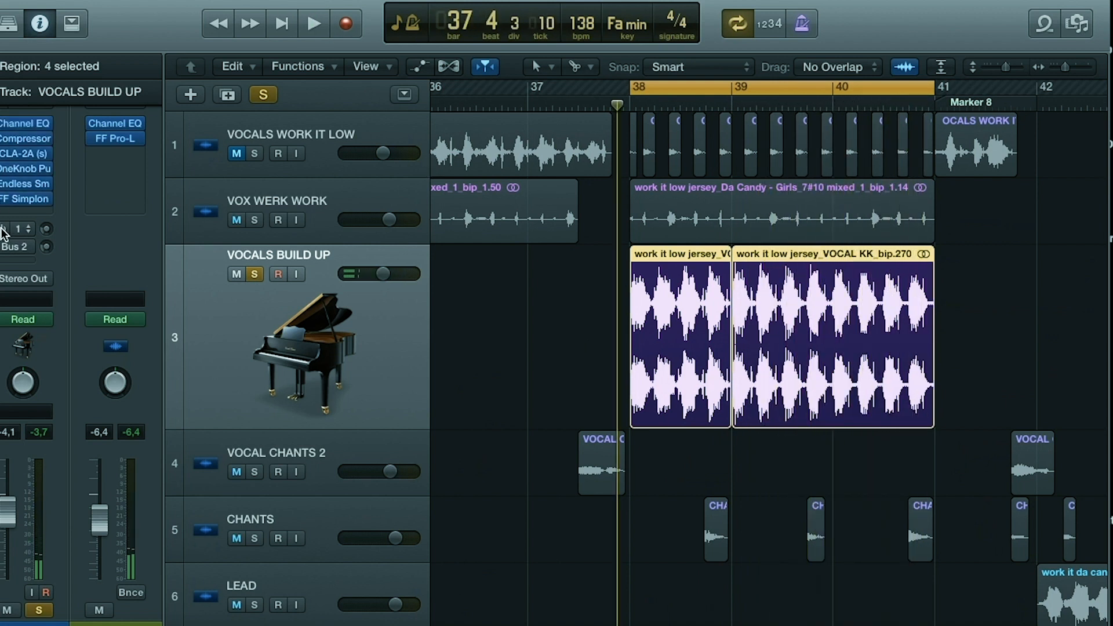
{"action": "key", "text": "space"}
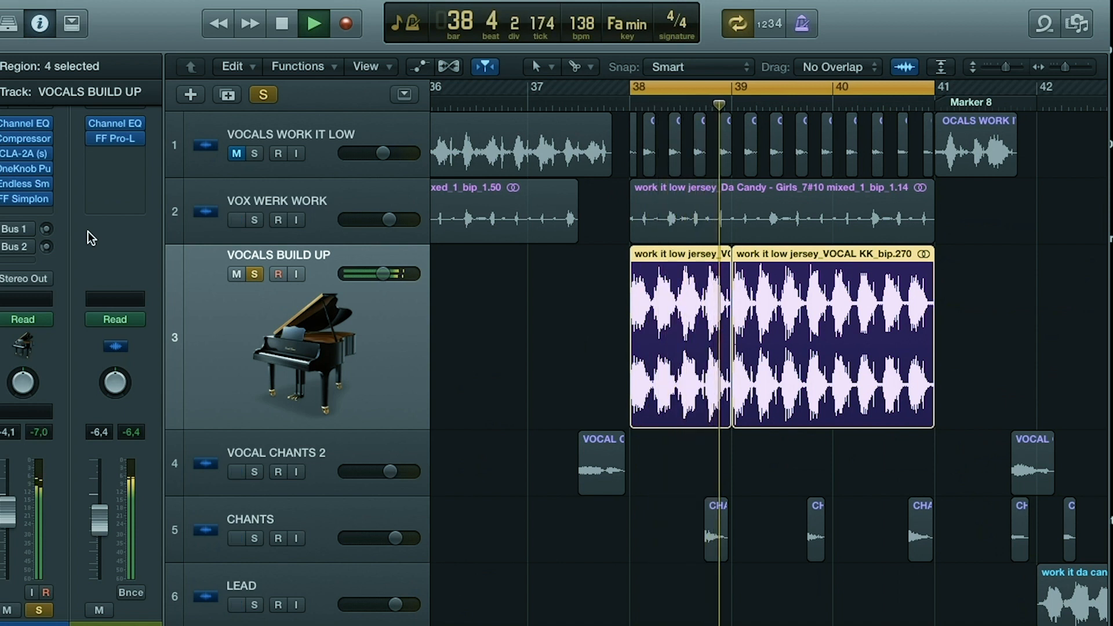
{"action": "left_click", "coordinate": [766, 87]}
{"action": "key", "text": "space"}
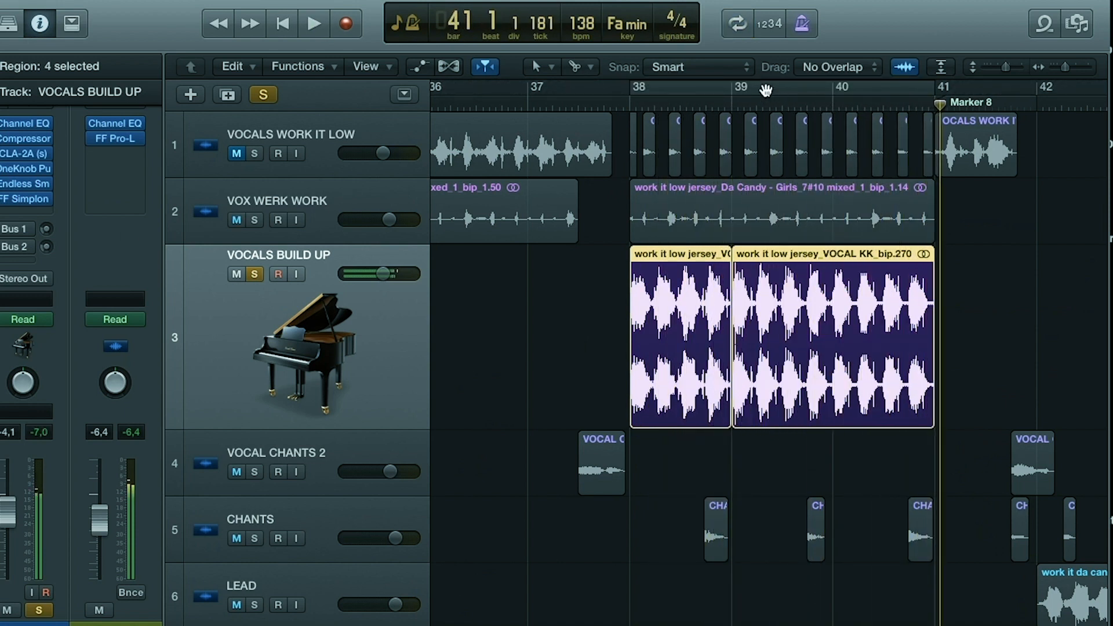
{"action": "left_click", "coordinate": [765, 88]}
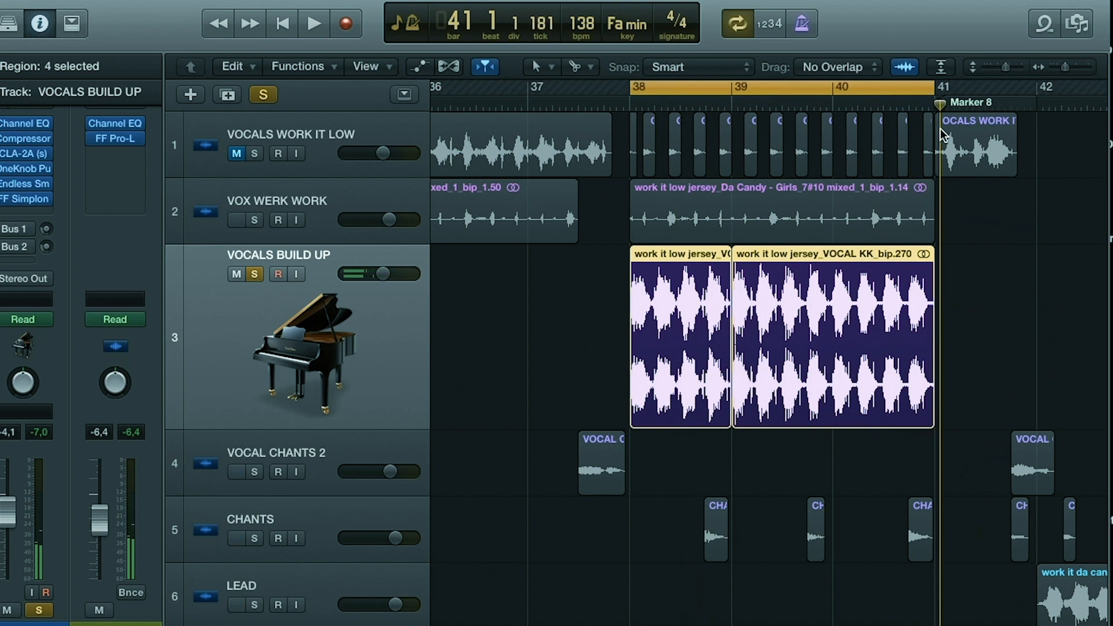
Review the Channel EQ, Compressor, CLA-2A, OneKnob Pumper and Endless Smile plug-ins on the VOCALS BUILD UP track
{"action": "left_click", "coordinate": [22, 124]}
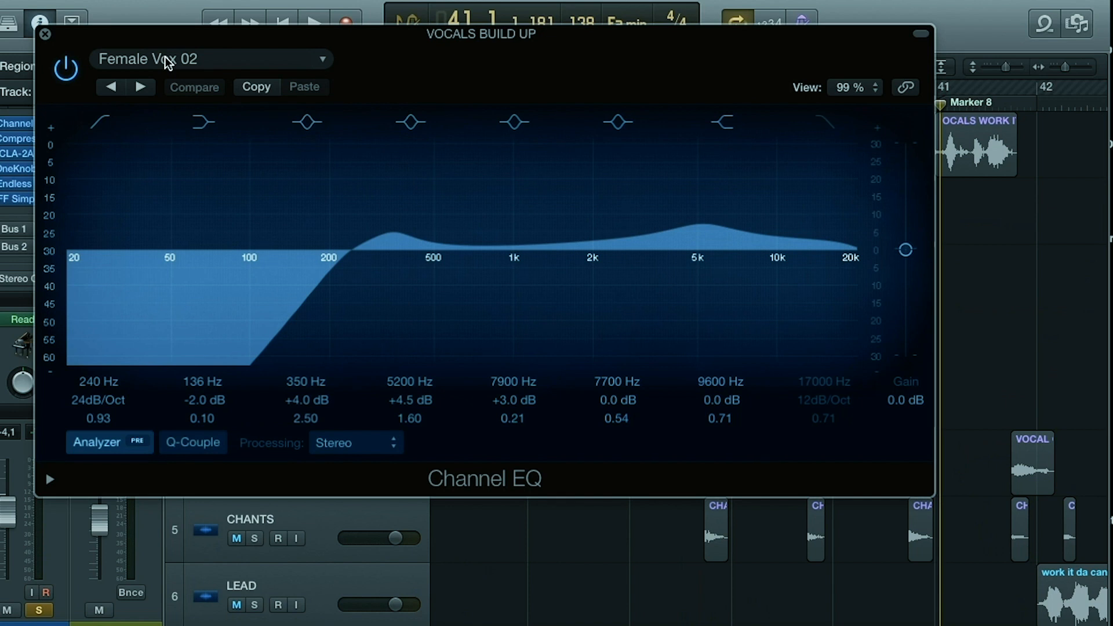
{"action": "left_click", "coordinate": [45, 34]}
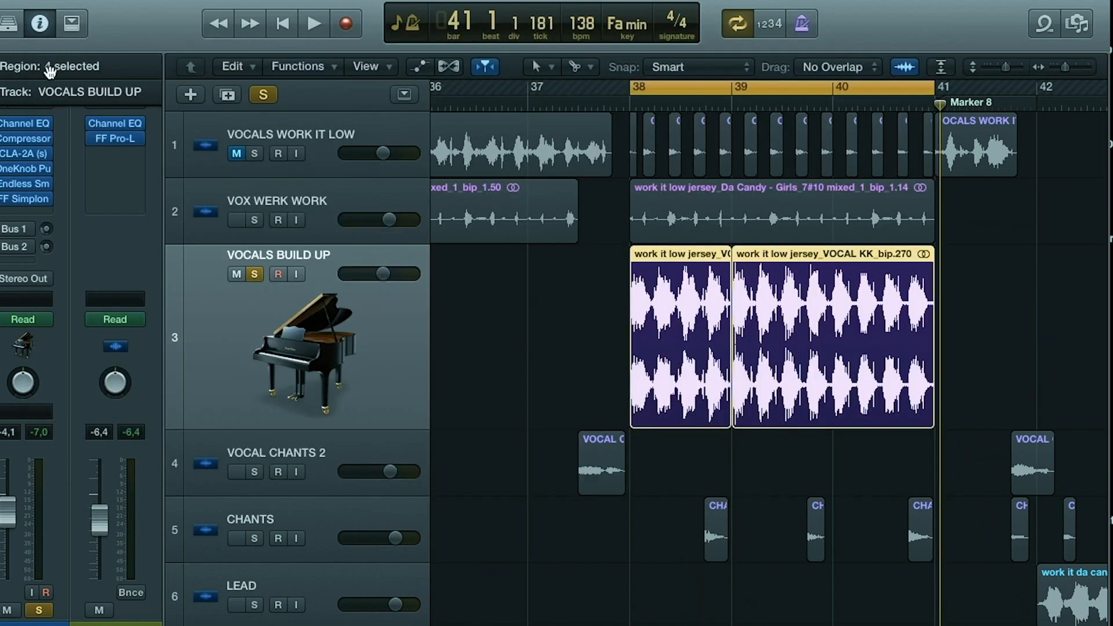
{"action": "left_click", "coordinate": [46, 138]}
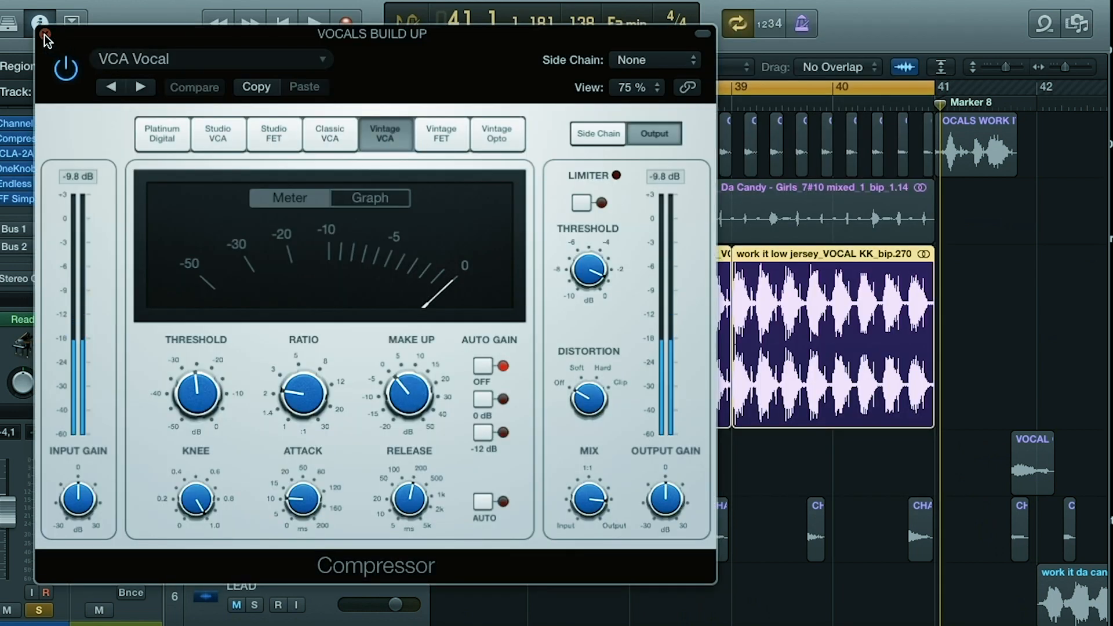
{"action": "left_click", "coordinate": [45, 36]}
{"action": "left_click", "coordinate": [25, 155]}
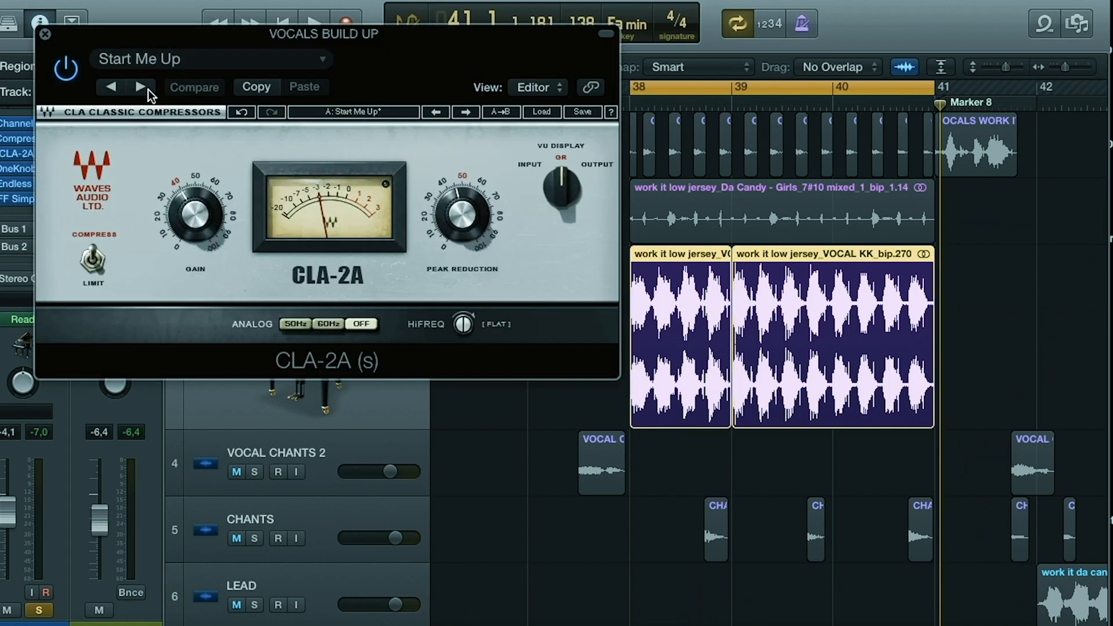
{"action": "left_click", "coordinate": [46, 36]}
{"action": "left_click", "coordinate": [17, 168]}
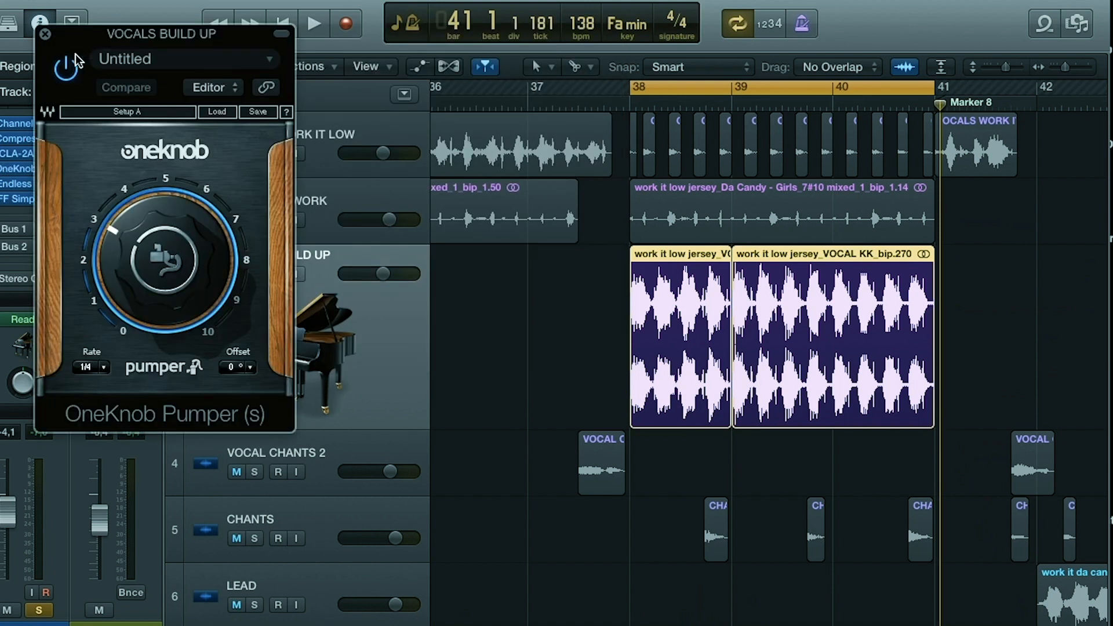
{"action": "left_click", "coordinate": [46, 35]}
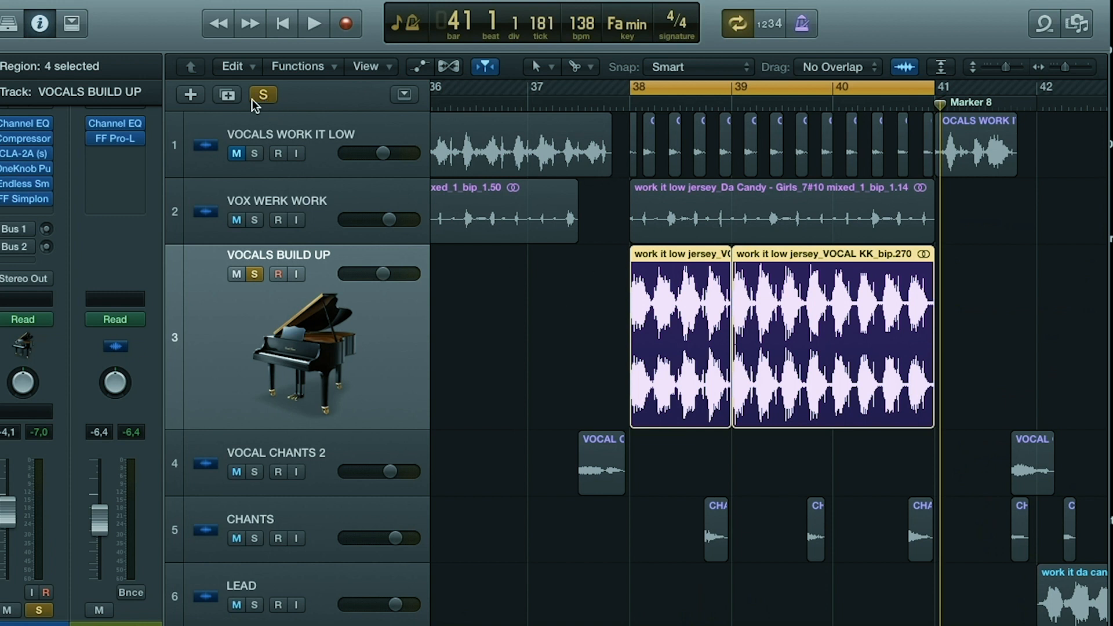
{"action": "left_click", "coordinate": [24, 186]}
{"action": "left_click_drag", "start_coordinate": [502, 327], "coordinate": [460, 288]}
{"action": "key", "text": "super+w"}
Turn the cycle off, place the playhead at bar 38 and examine the Endless Smile and FF Simplon automation on VOCALS BUILD UP
{"action": "left_click", "coordinate": [782, 91]}
{"action": "left_click", "coordinate": [630, 105]}
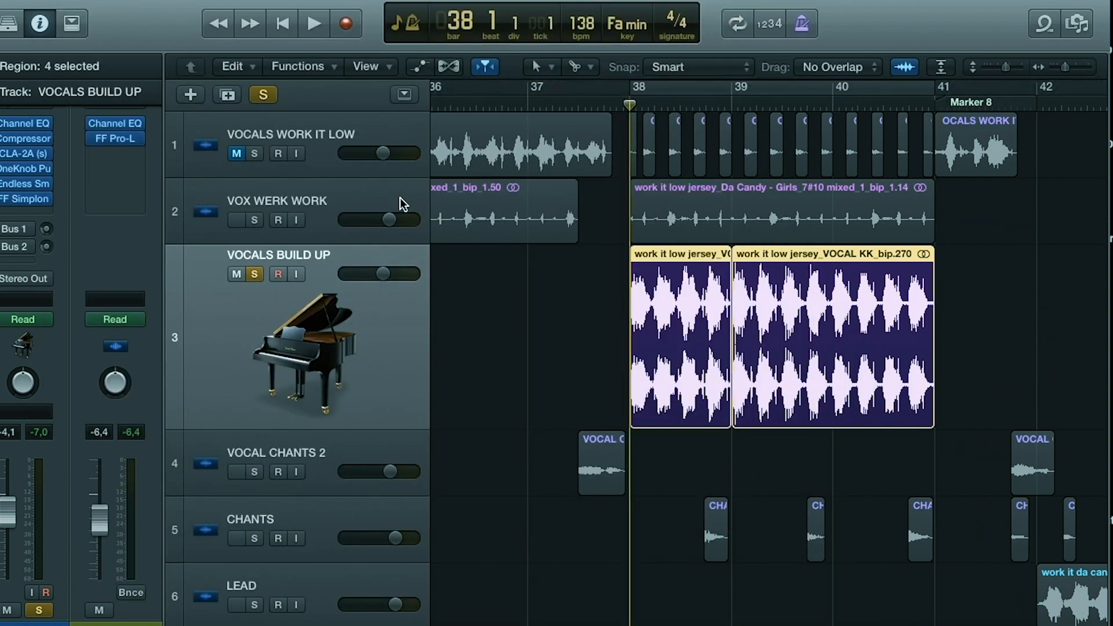
{"action": "key", "text": "a"}
{"action": "left_click_drag", "start_coordinate": [567, 293], "coordinate": [625, 390]}
{"action": "left_click_drag", "start_coordinate": [1108, 466], "coordinate": [958, 401]}
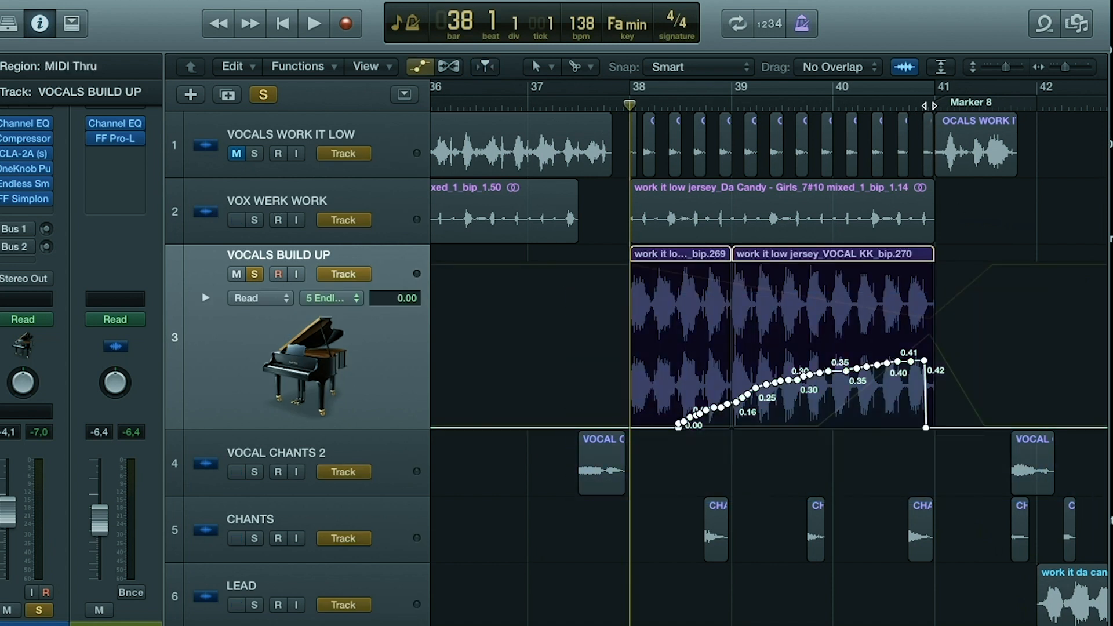
{"action": "key", "text": "space"}
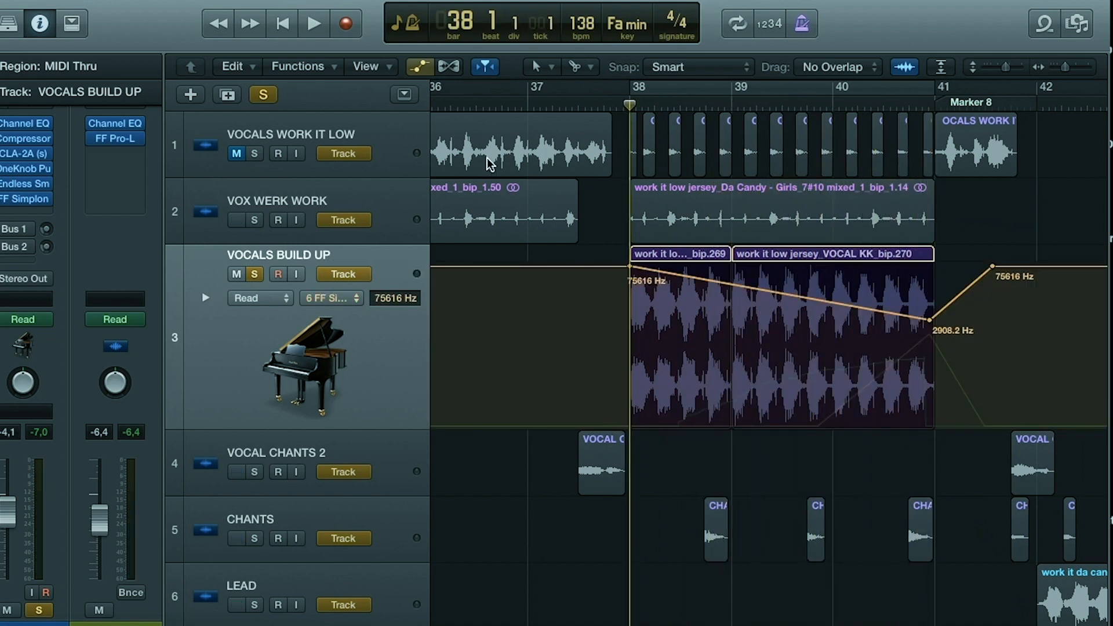
{"action": "left_click", "coordinate": [27, 200]}
{"action": "left_click", "coordinate": [55, 33]}
Play the drop from bar 42 with all tracks unsoloed and look over its chant, lead, bass and percussion layers
{"action": "key", "text": "space"}
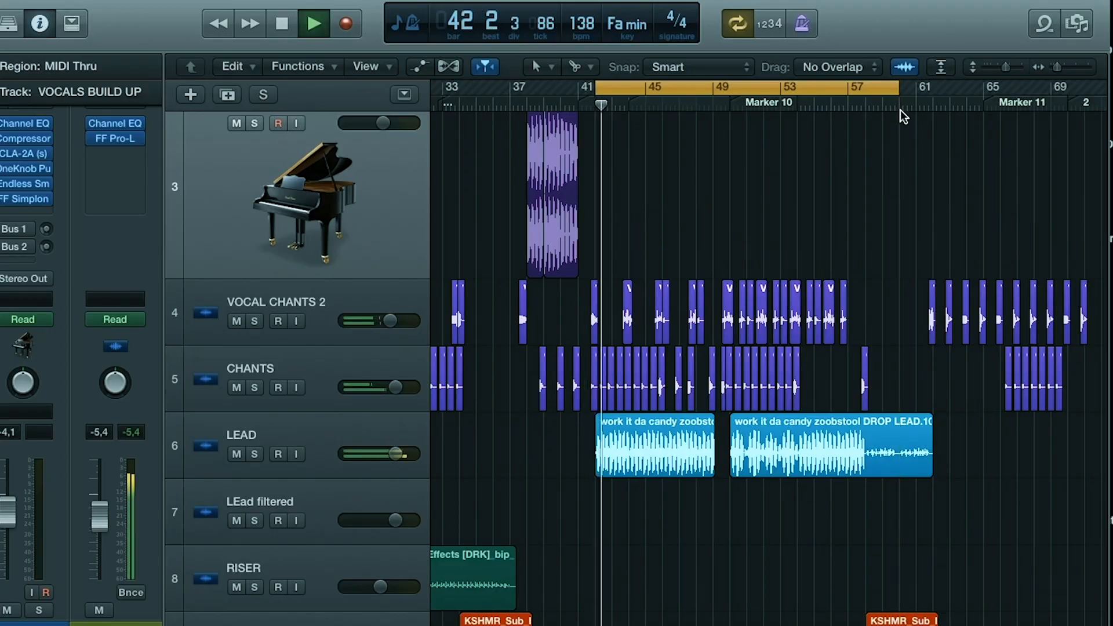
{"action": "scroll", "coordinate": [699, 290], "scroll_direction": "up", "scroll_amount": 5}
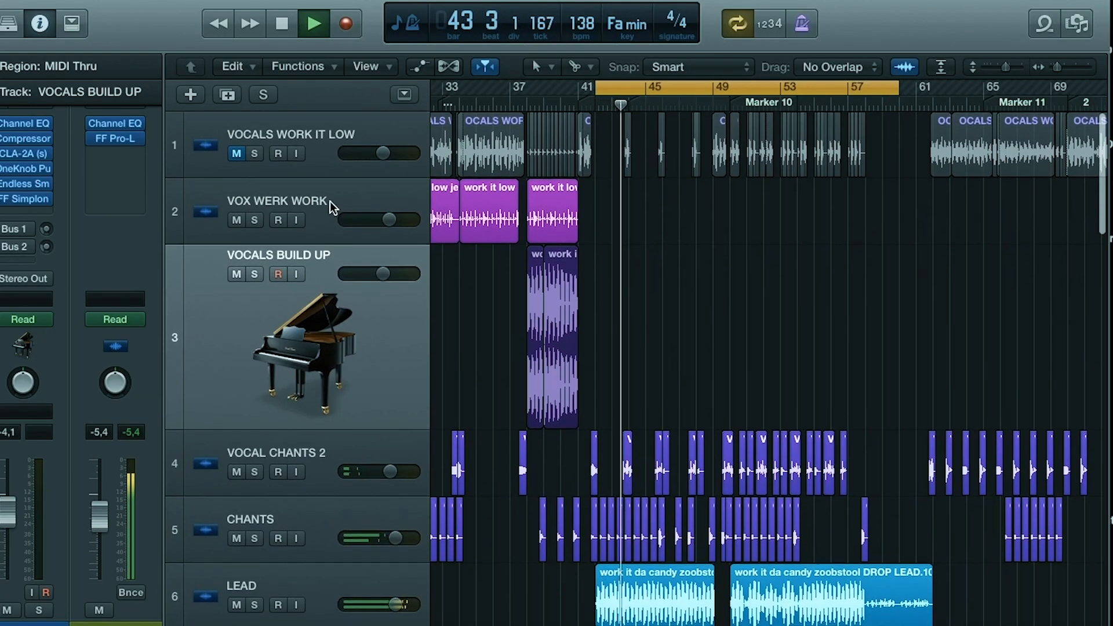
{"action": "scroll", "coordinate": [608, 372], "scroll_direction": "down", "scroll_amount": 15}
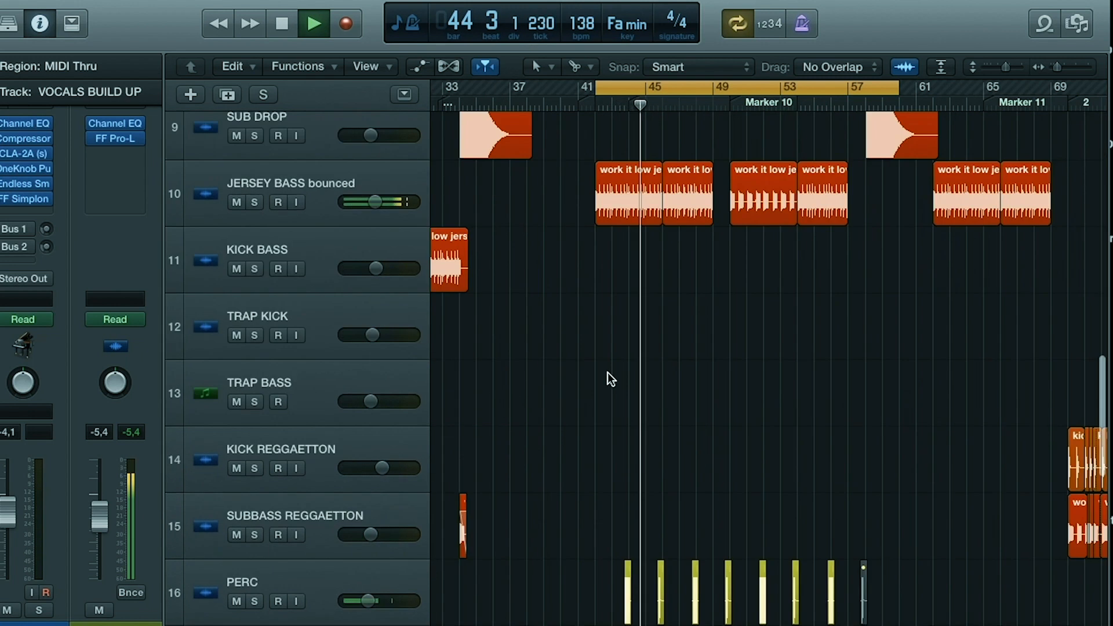
{"action": "scroll", "coordinate": [608, 372], "scroll_direction": "up", "scroll_amount": 20}
{"action": "scroll", "coordinate": [607, 373], "scroll_direction": "down", "scroll_amount": 6}
{"action": "scroll", "coordinate": [608, 372], "scroll_direction": "up", "scroll_amount": 3}
{"action": "key", "text": "super+Right"}
{"action": "scroll", "coordinate": [607, 372], "scroll_direction": "up", "scroll_amount": 2}
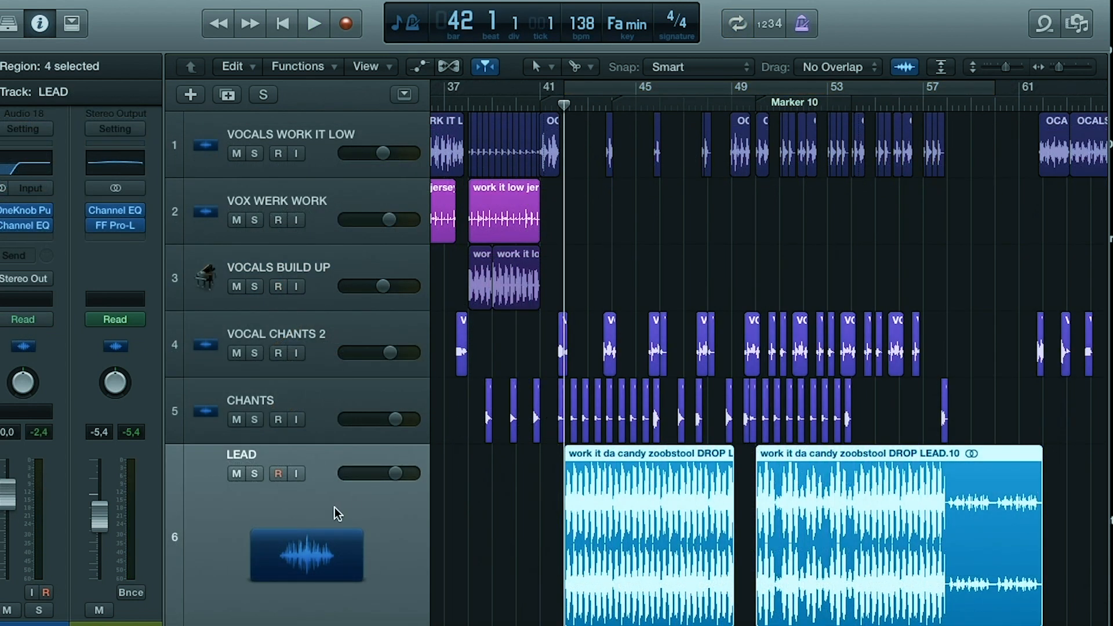
Turn the cycle on from bar 42, solo and play the LEAD track, and raise its OneKnob Pumper amount to 5.9
{"action": "left_click", "coordinate": [584, 90]}
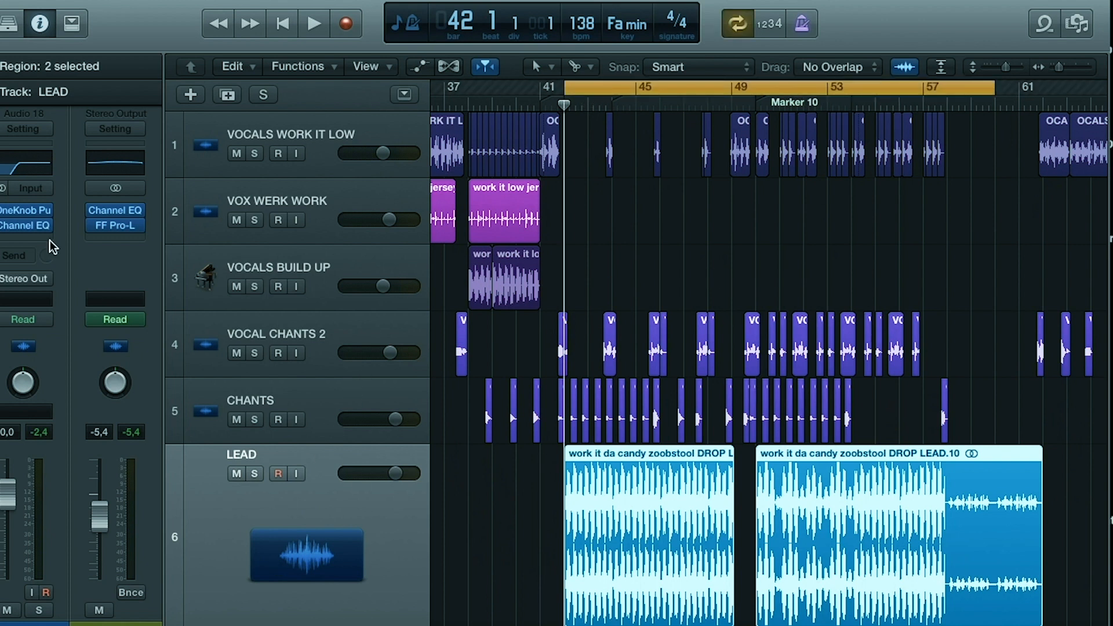
{"action": "left_click", "coordinate": [25, 212]}
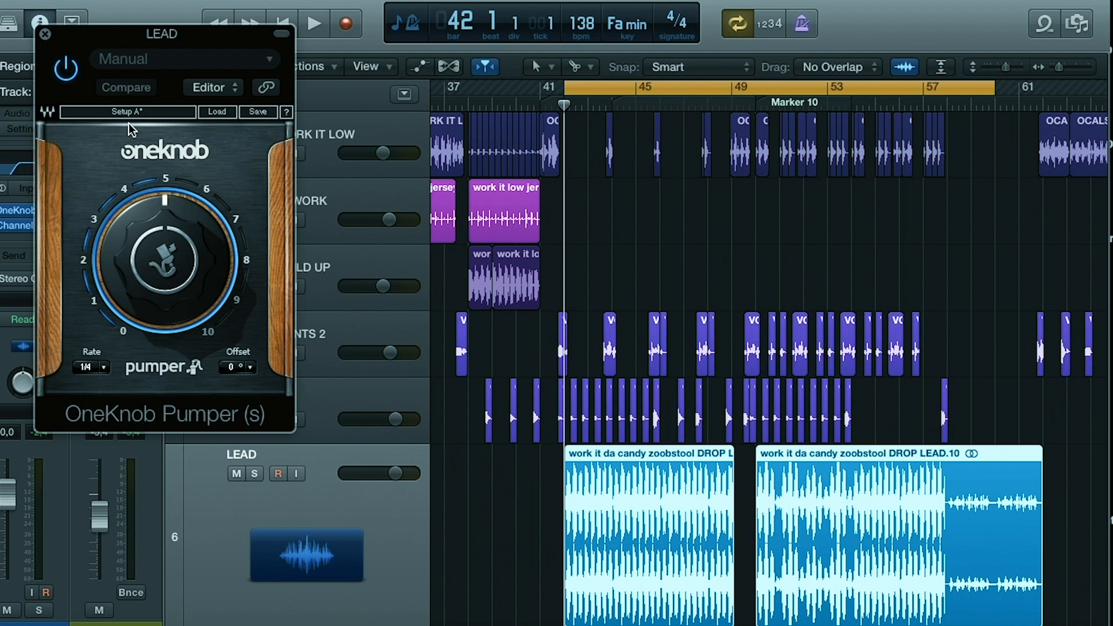
{"action": "key", "text": "s"}
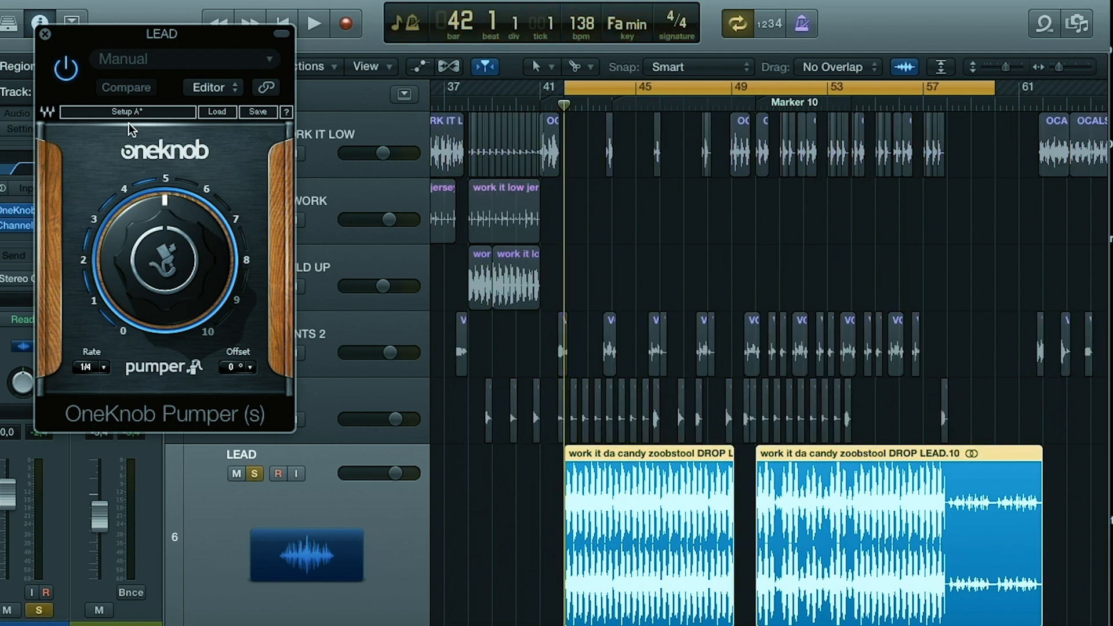
{"action": "key", "text": "space"}
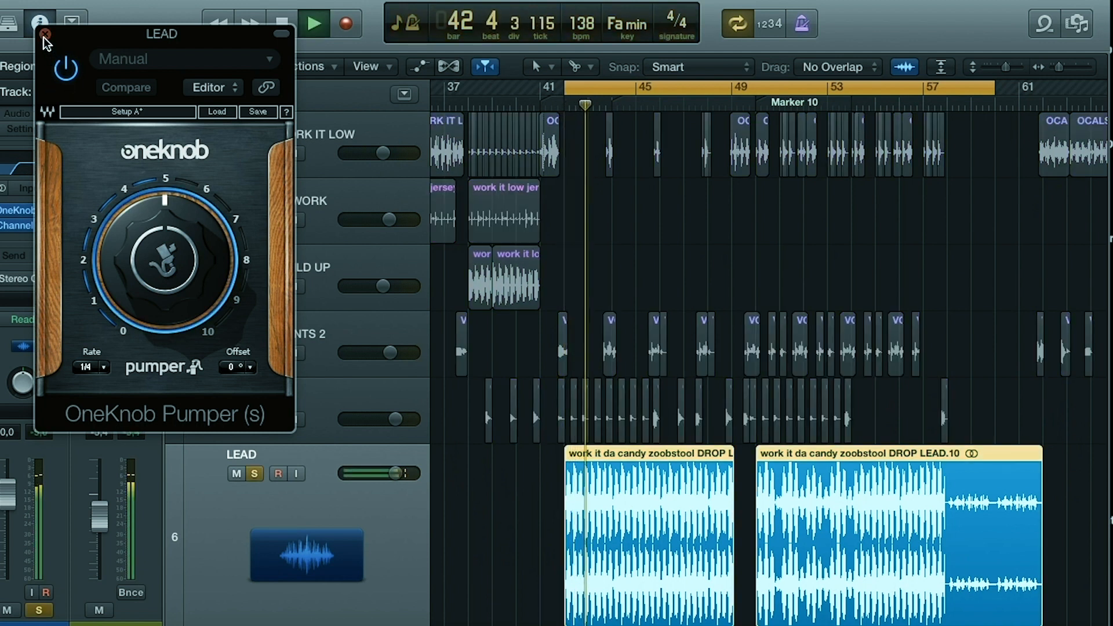
{"action": "left_click_drag", "start_coordinate": [166, 258], "coordinate": [165, 246]}
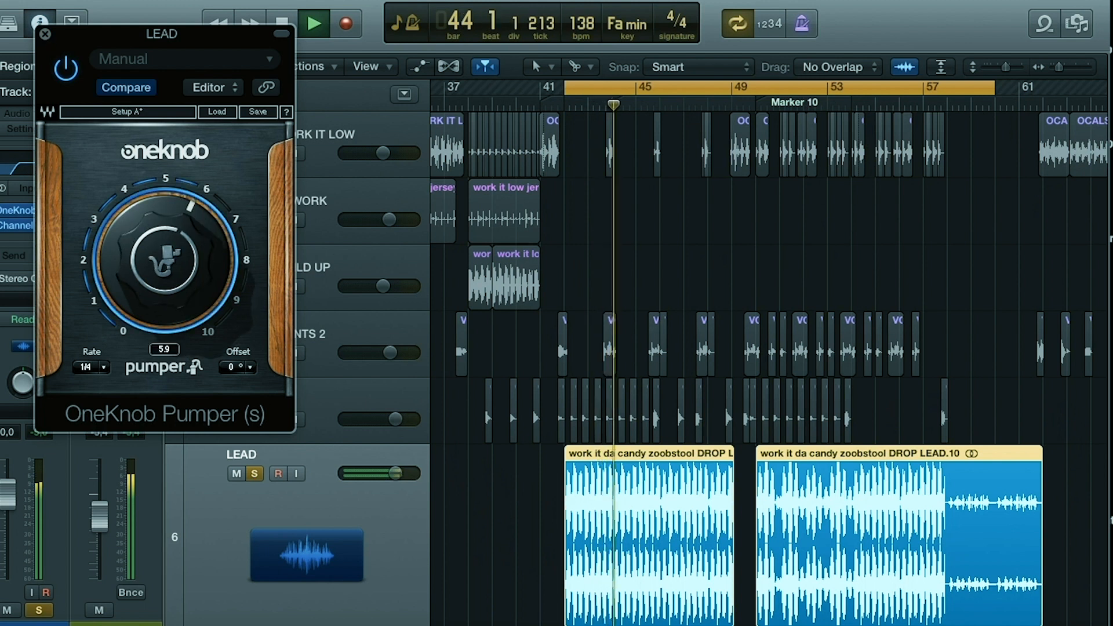
{"action": "left_click", "coordinate": [44, 34]}
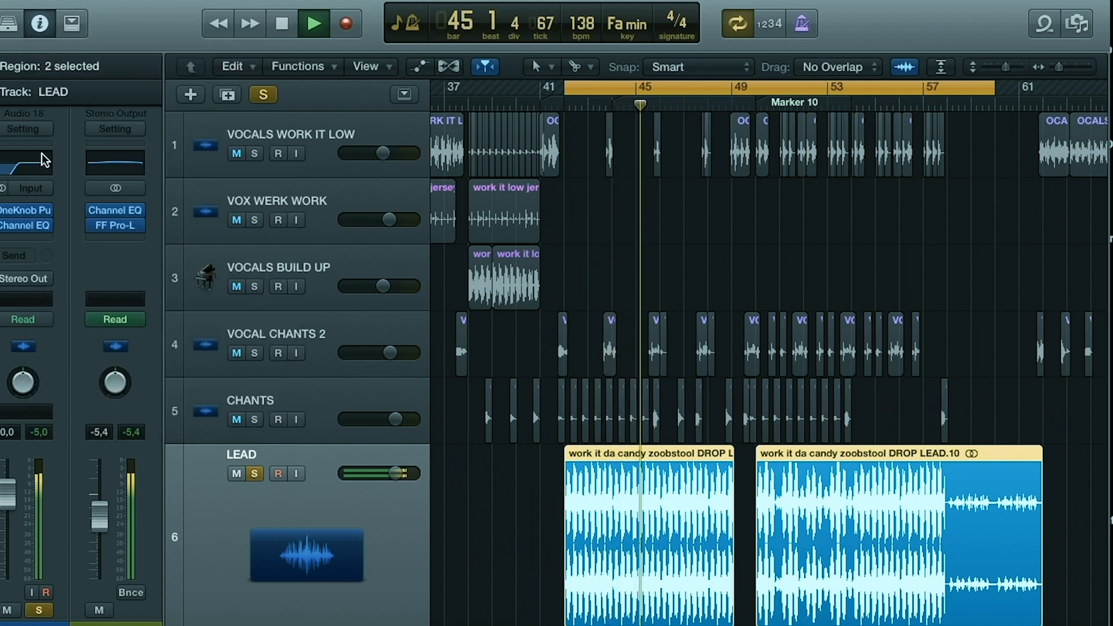
Stop playback and examine the low-cut band in the LEAD track's Channel EQ
{"action": "key", "text": "space"}
{"action": "left_click", "coordinate": [25, 226]}
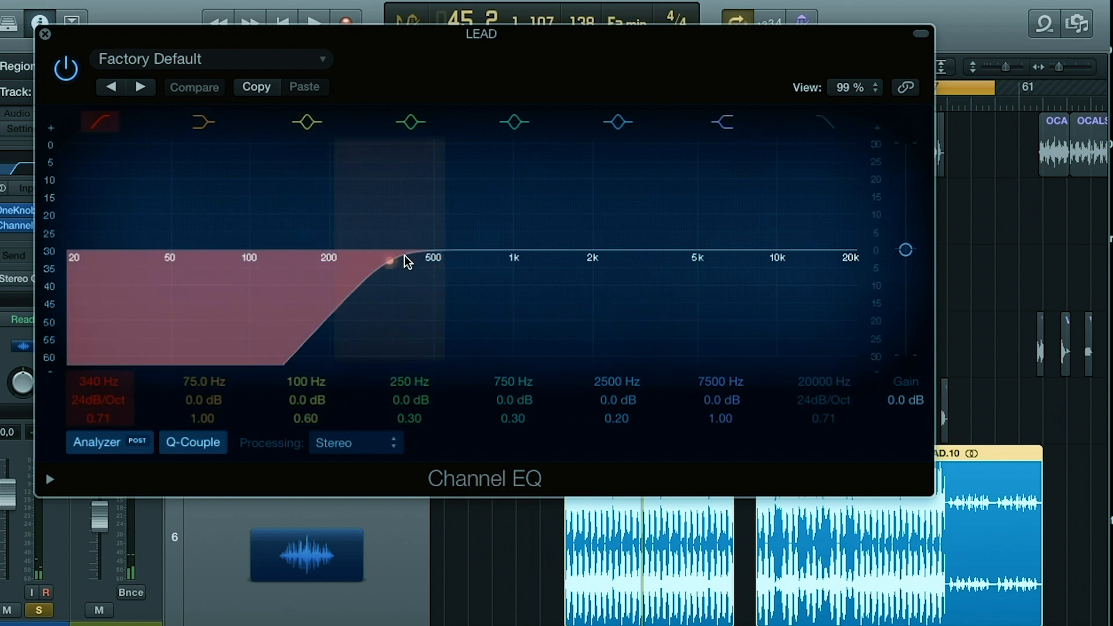
{"action": "left_click", "coordinate": [96, 122]}
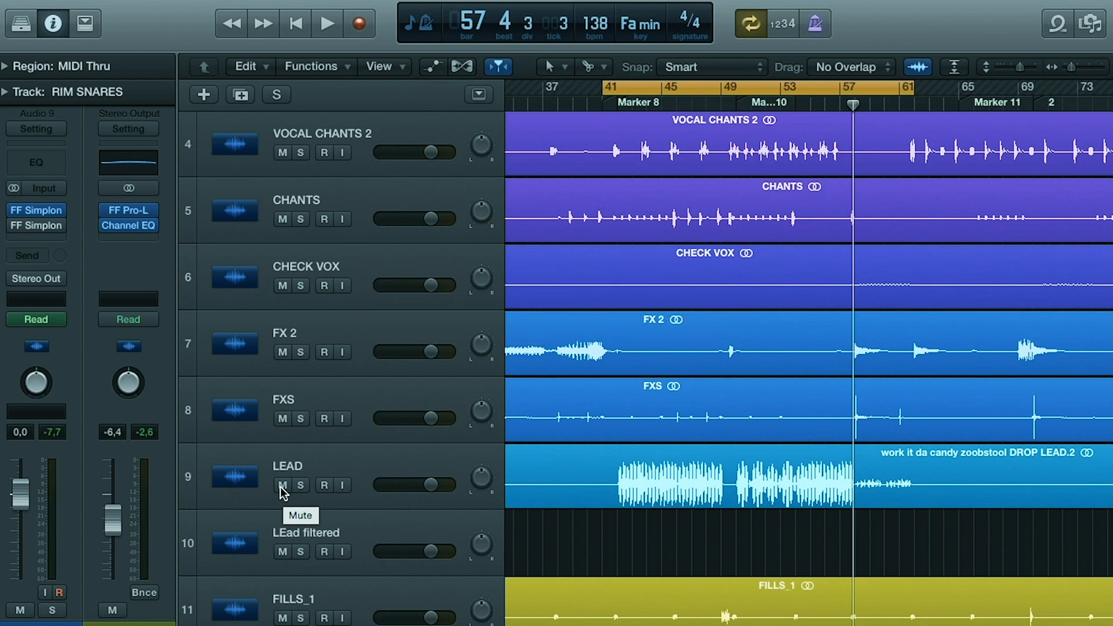
Mute the LEAD track and play the drop from bar 41, looking over the remaining layers
{"action": "left_click", "coordinate": [283, 486]}
{"action": "key", "text": "space"}
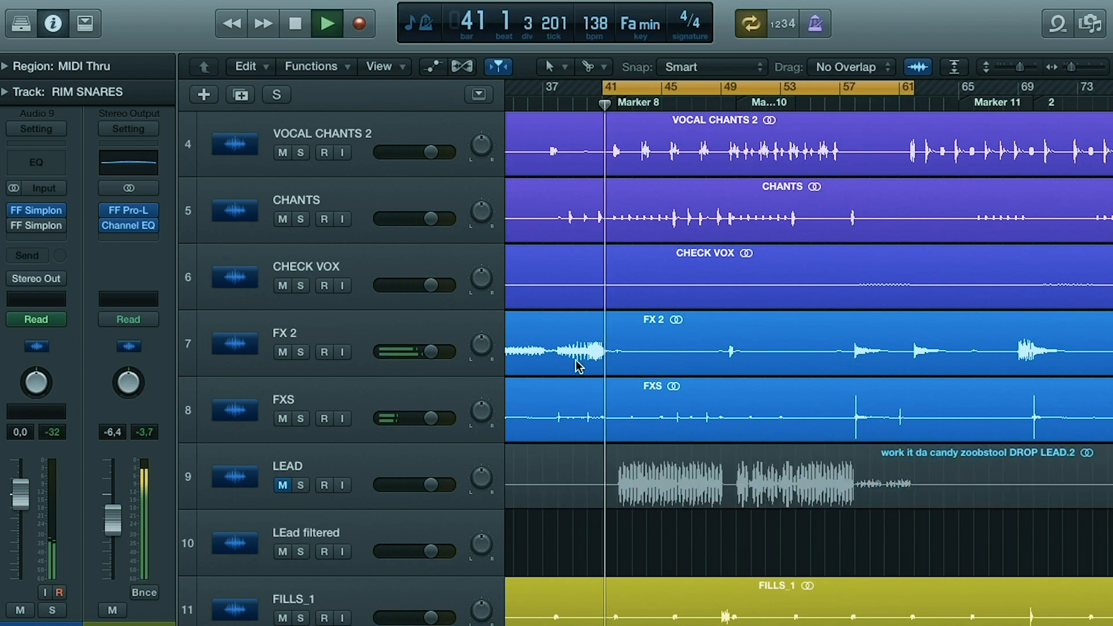
{"action": "scroll", "coordinate": [760, 400], "scroll_direction": "up", "scroll_amount": 1}
{"action": "scroll", "coordinate": [760, 400], "scroll_direction": "up", "scroll_amount": 5}
{"action": "key", "text": "super+Right"}
{"action": "scroll", "coordinate": [760, 400], "scroll_direction": "down", "scroll_amount": 15}
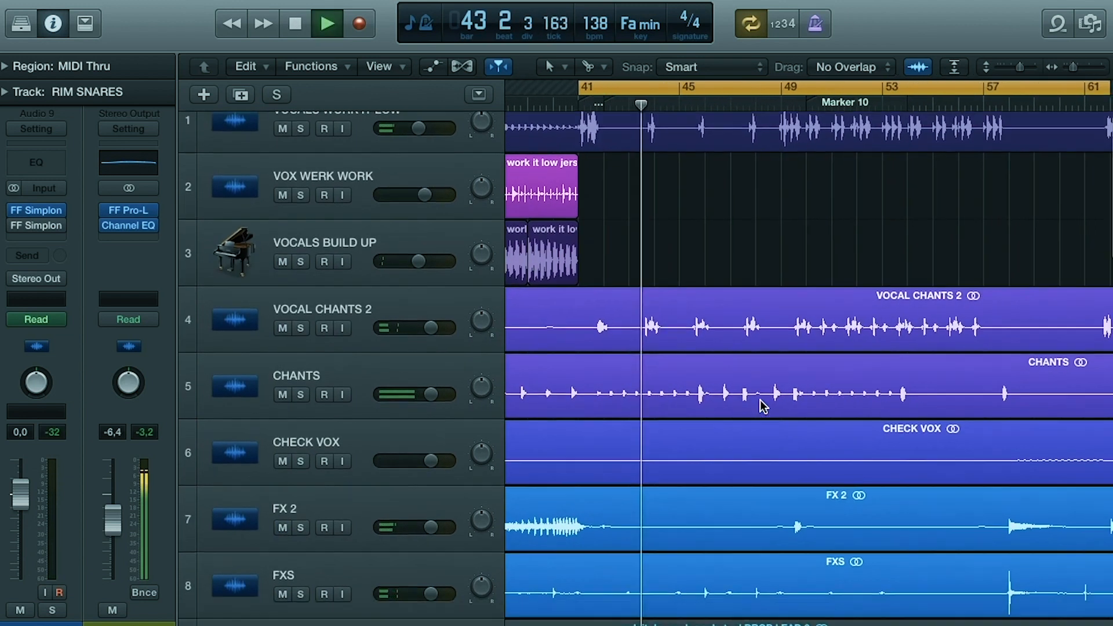
{"action": "key", "text": "space"}
Solo and select the JERSEY BASS bounced track and set the cycle range from bar 42 to 57
{"action": "left_click", "coordinate": [300, 186]}
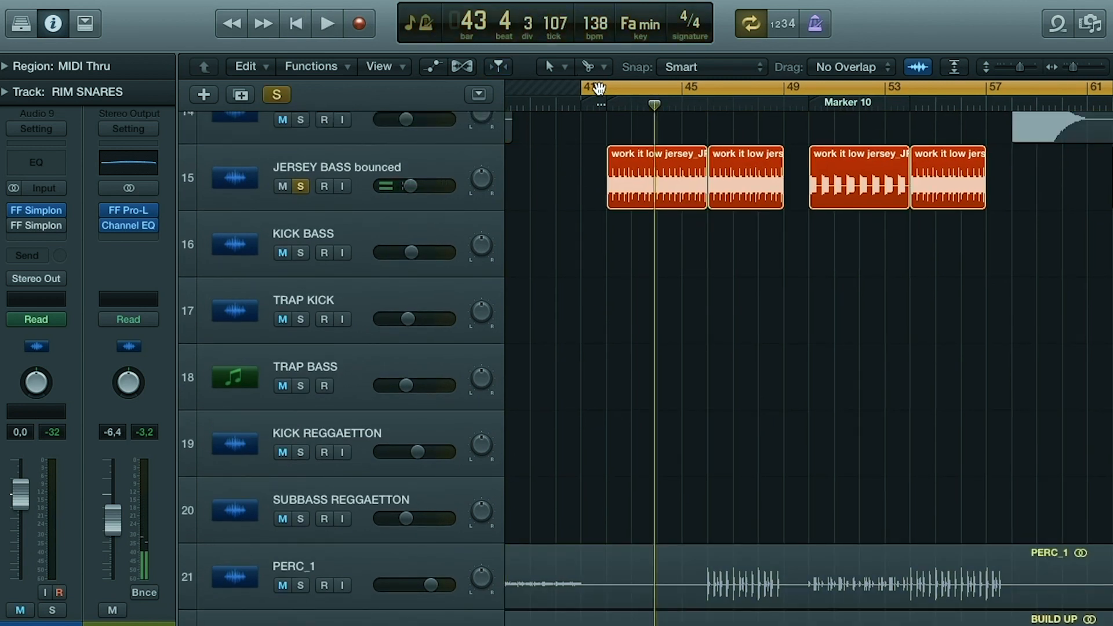
{"action": "left_click", "coordinate": [610, 88]}
{"action": "left_click_drag", "start_coordinate": [611, 91], "coordinate": [986, 128]}
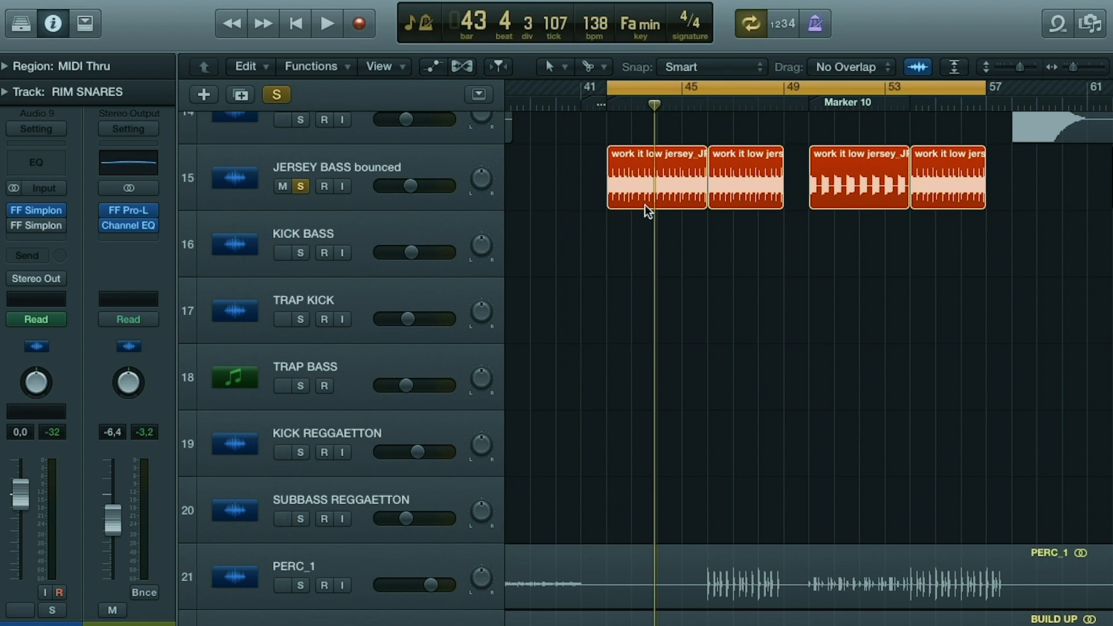
{"action": "left_click", "coordinate": [244, 188]}
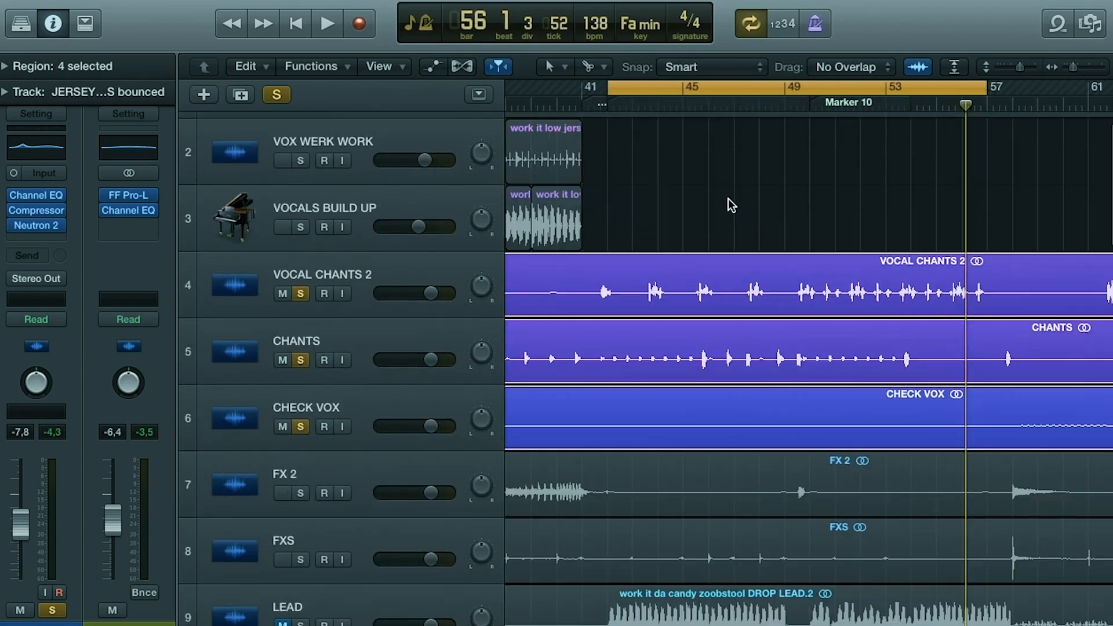
Play the soloed VOCAL CHANTS 2, CHANTS and CHECK VOX tracks together with the Jersey bass
{"action": "scroll", "coordinate": [728, 198], "scroll_direction": "up", "scroll_amount": 2}
{"action": "key", "text": "space"}
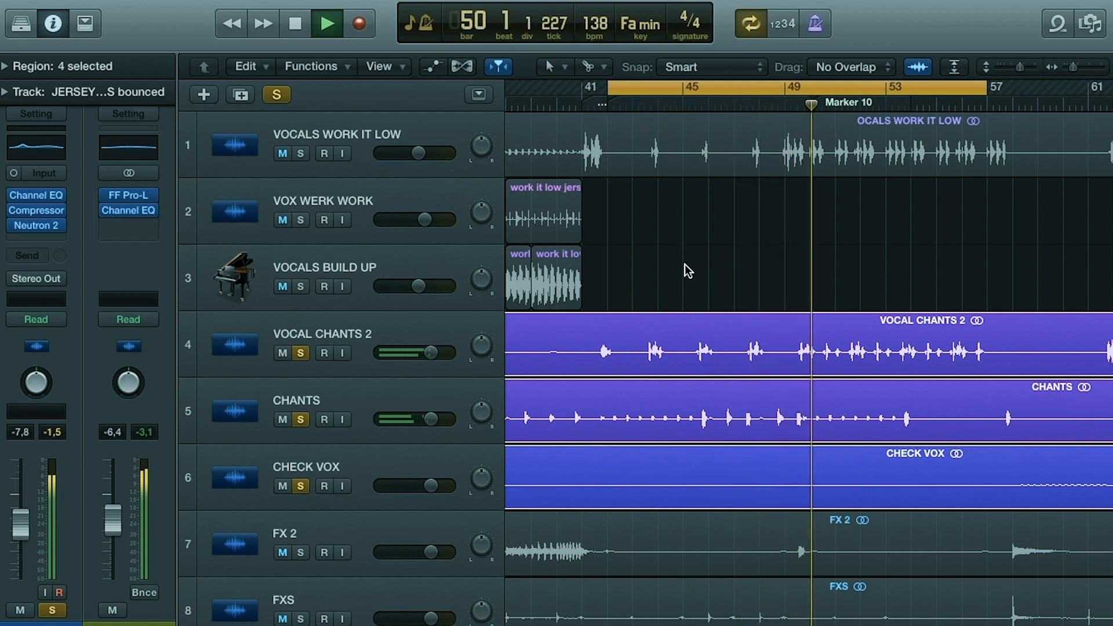
{"action": "scroll", "coordinate": [684, 265], "scroll_direction": "down", "scroll_amount": 1}
{"action": "scroll", "coordinate": [684, 266], "scroll_direction": "down", "scroll_amount": 15}
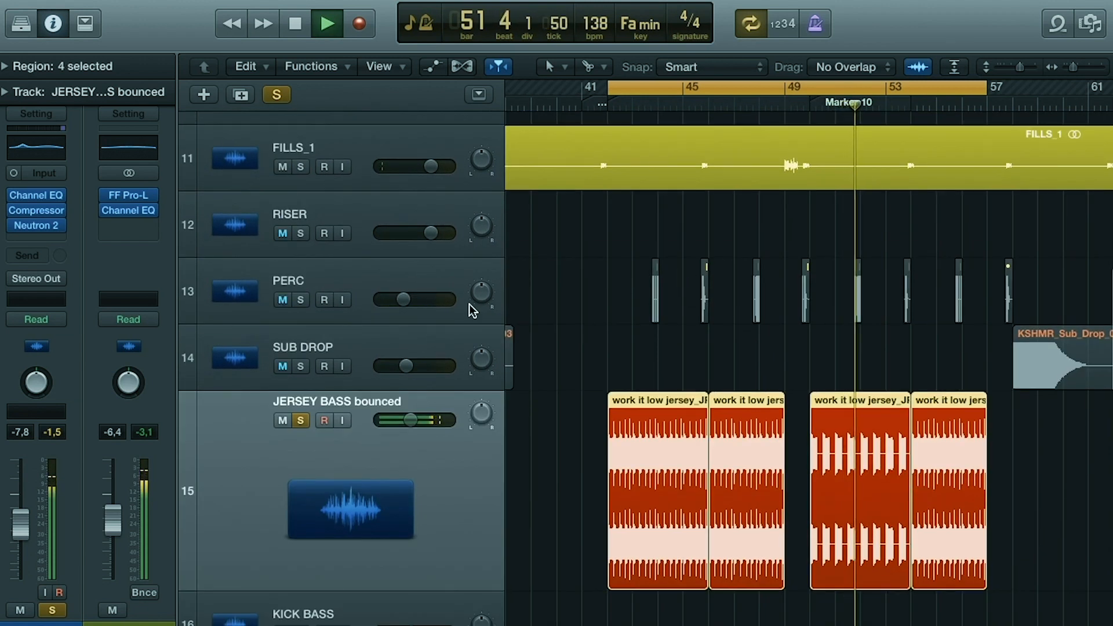
{"action": "key", "text": "space"}
Add the PERC track to the soloed layers and play the drop from bar 42 to hear its hits
{"action": "left_click", "coordinate": [301, 301]}
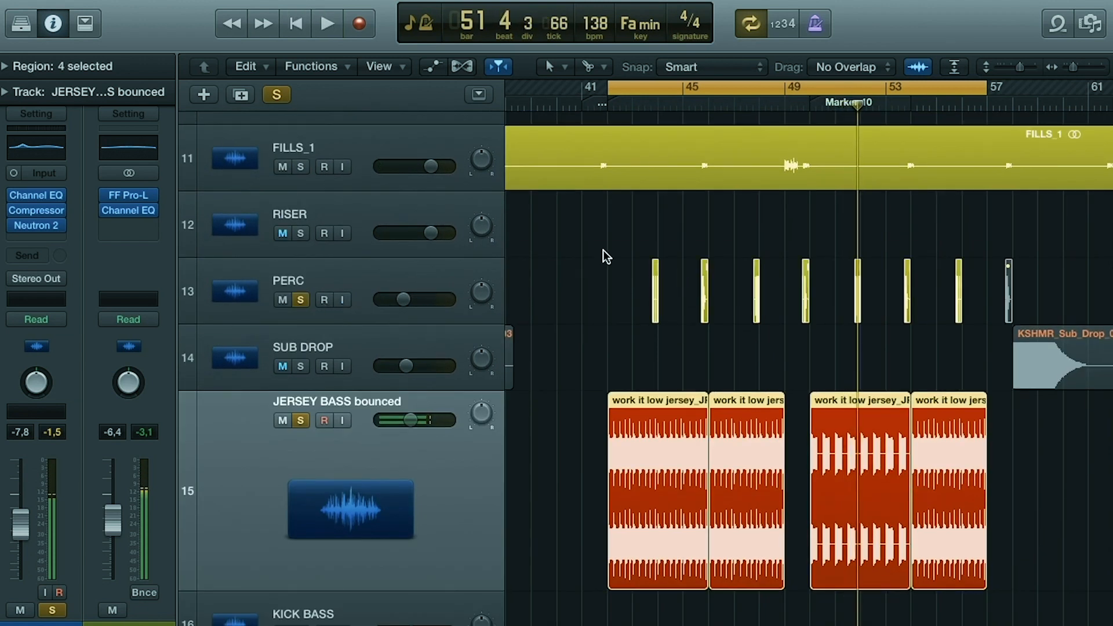
{"action": "key", "text": "space"}
{"action": "scroll", "coordinate": [584, 273], "scroll_direction": "down", "scroll_amount": 3}
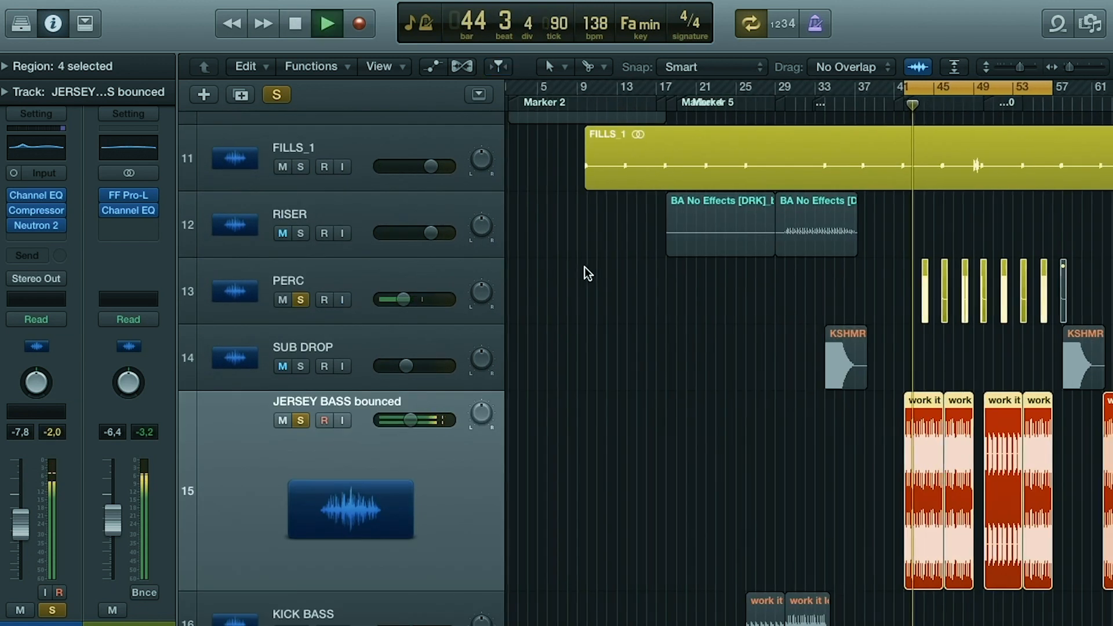
{"action": "scroll", "coordinate": [584, 273], "scroll_direction": "up", "scroll_amount": 10}
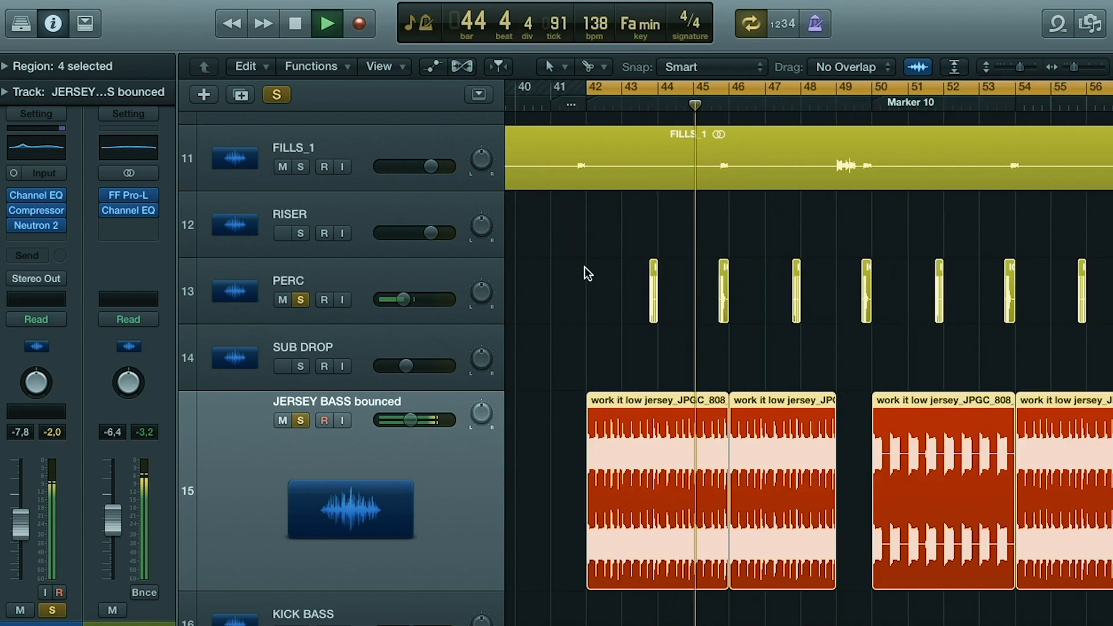
{"action": "scroll", "coordinate": [584, 273], "scroll_direction": "down", "scroll_amount": 4}
{"action": "scroll", "coordinate": [584, 269], "scroll_direction": "right", "scroll_amount": 2}
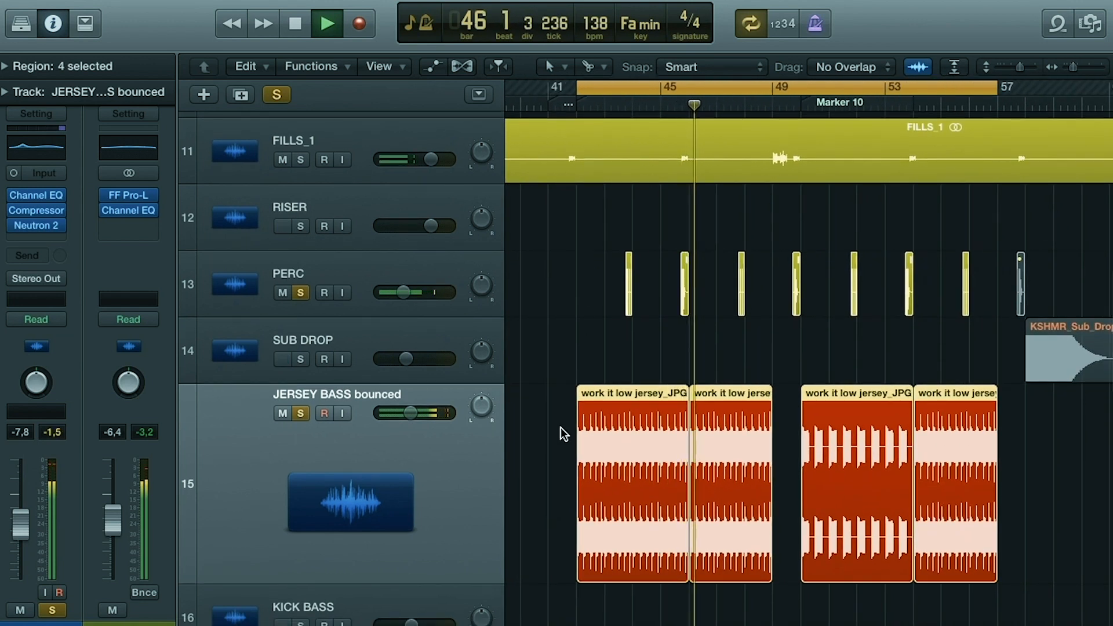
Solo PERC_1 and RIM SNARES as well while the drop plays, and stop after the rim snare pattern
{"action": "scroll", "coordinate": [563, 429], "scroll_direction": "down", "scroll_amount": 10}
{"action": "scroll", "coordinate": [561, 433], "scroll_direction": "down", "scroll_amount": 5}
{"action": "scroll", "coordinate": [561, 433], "scroll_direction": "up", "scroll_amount": 4}
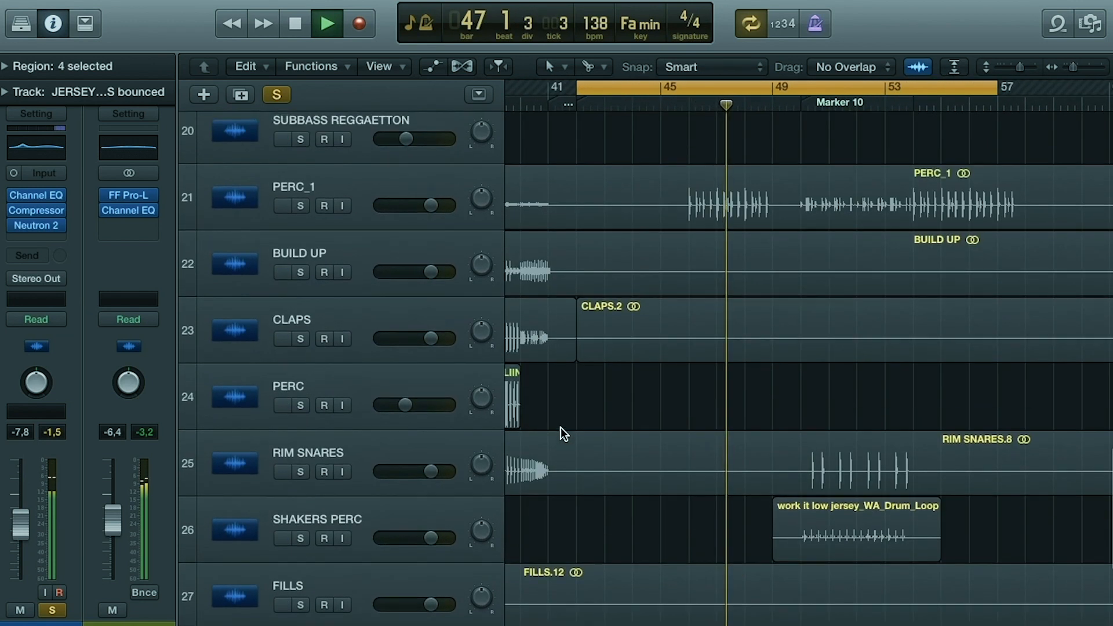
{"action": "left_click", "coordinate": [301, 207]}
{"action": "scroll", "coordinate": [486, 367], "scroll_direction": "down", "scroll_amount": 3}
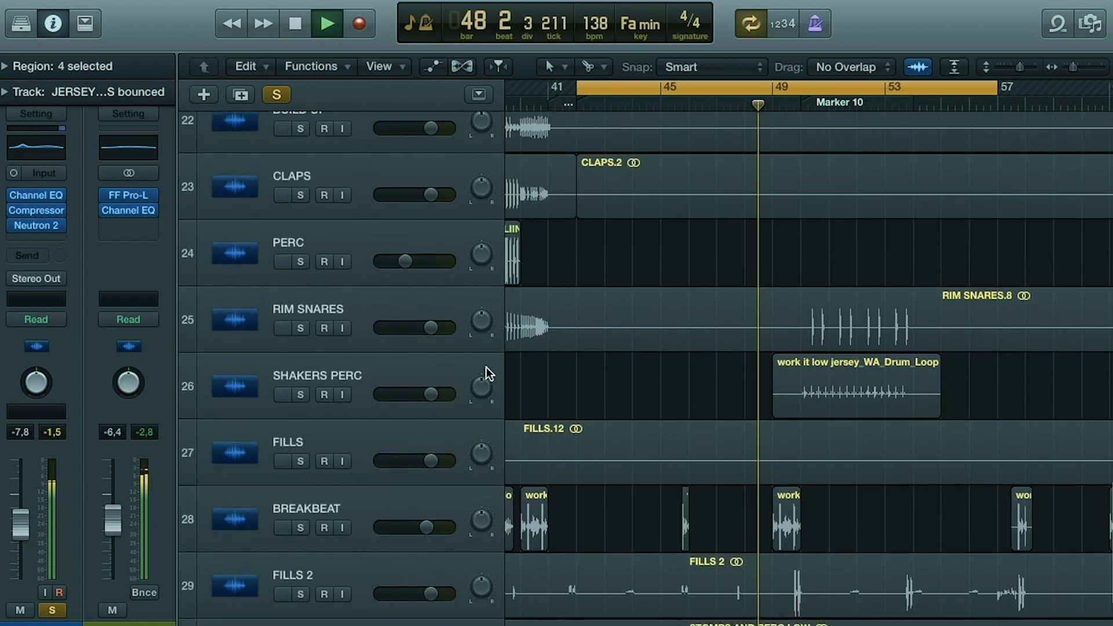
{"action": "left_click", "coordinate": [302, 322]}
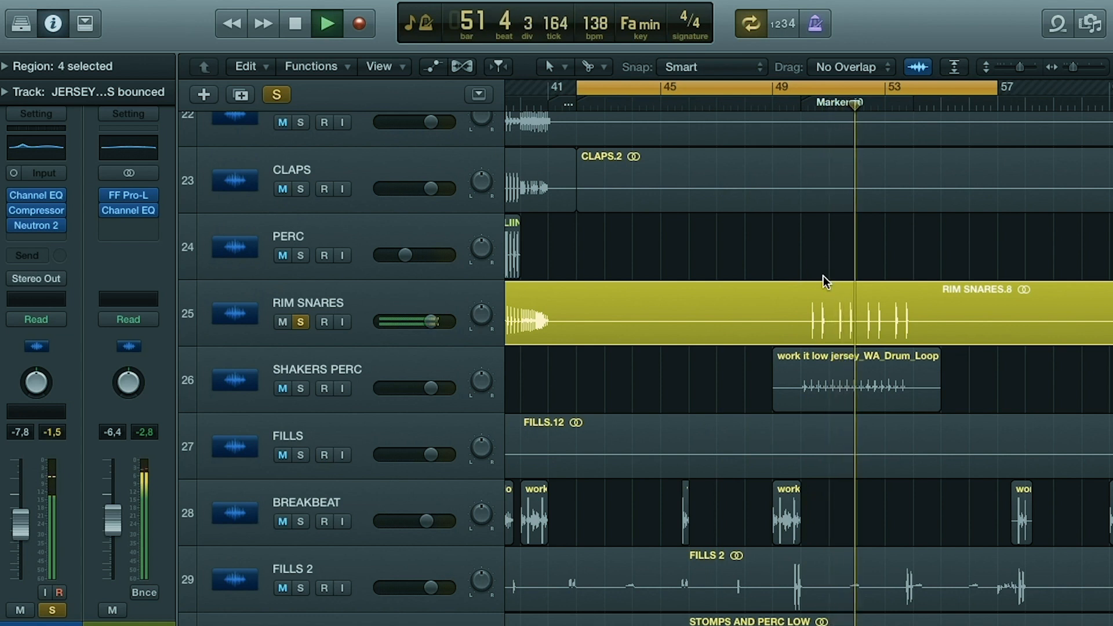
{"action": "scroll", "coordinate": [826, 281], "scroll_direction": "up", "scroll_amount": 5}
{"action": "scroll", "coordinate": [826, 281], "scroll_direction": "down", "scroll_amount": 5}
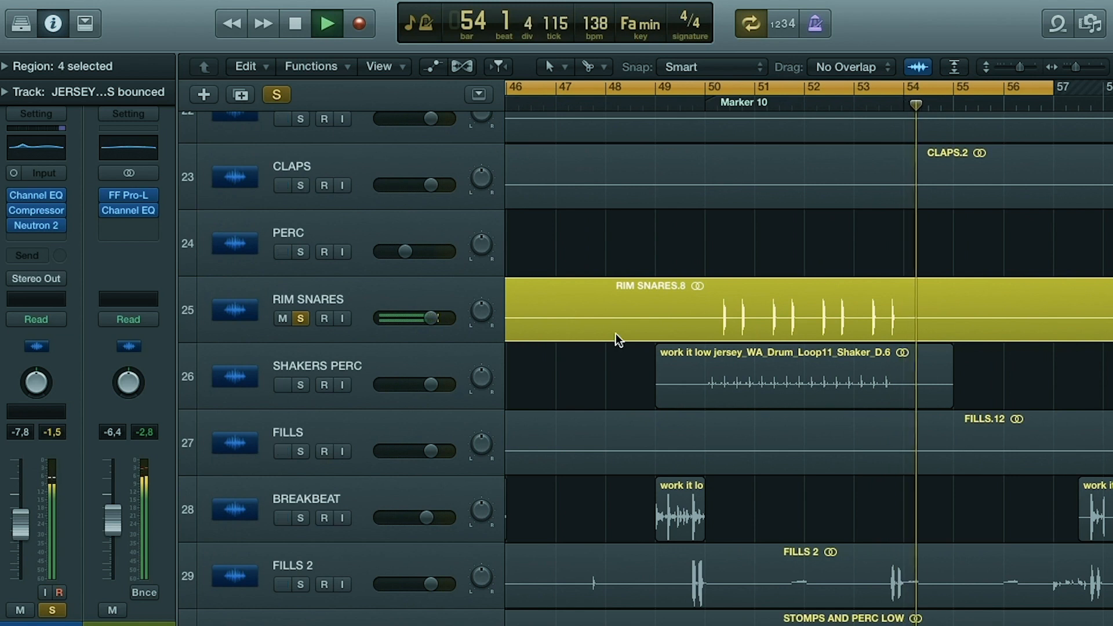
{"action": "key", "text": "space"}
Set the cycle to bars 50 to 54, solo SHAKERS PERC, play the loop and select that track
{"action": "left_click", "coordinate": [757, 87]}
{"action": "left_click_drag", "start_coordinate": [705, 87], "coordinate": [902, 90]}
{"action": "left_click", "coordinate": [300, 385]}
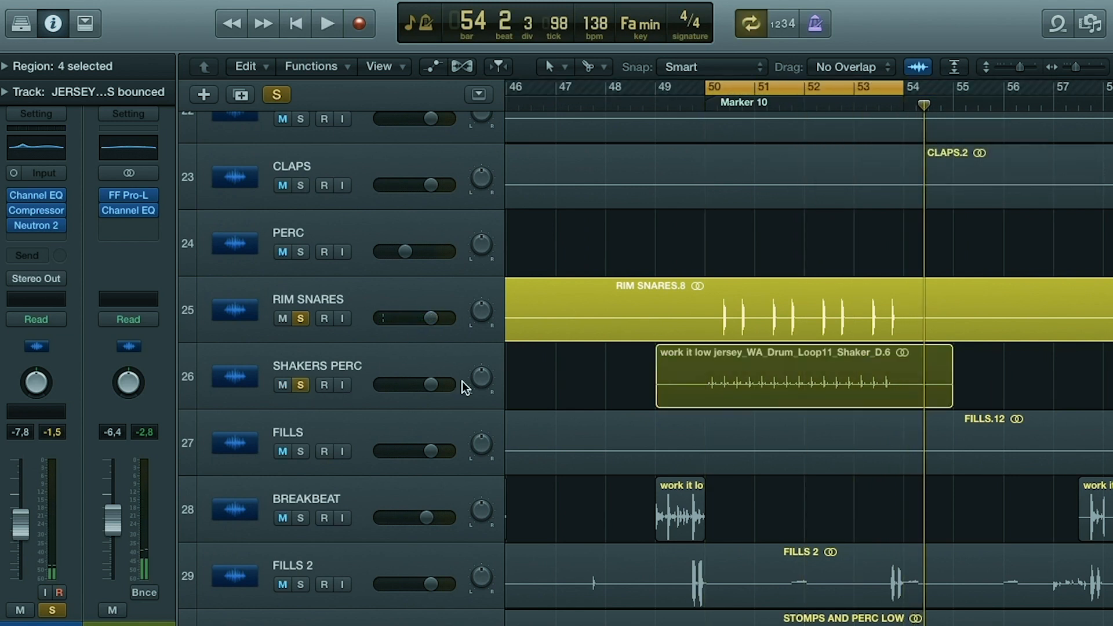
{"action": "key", "text": "space"}
{"action": "left_click", "coordinate": [367, 368]}
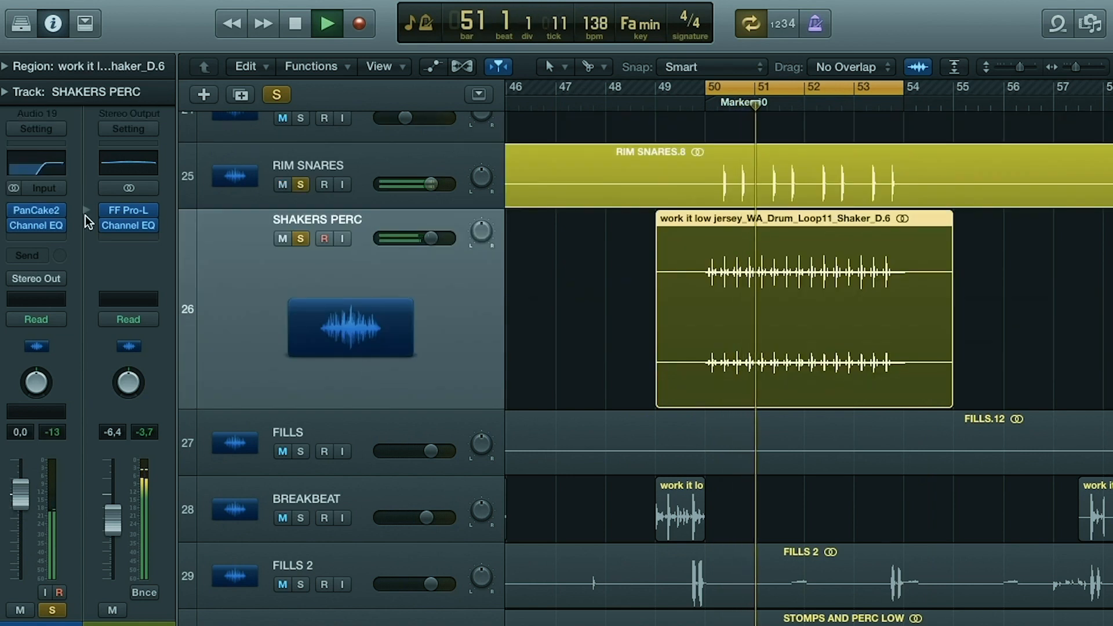
Review the PanCake2 panning wave on SHAKERS PERC during playback, and the track's Channel EQ
{"action": "key", "text": "space"}
{"action": "left_click", "coordinate": [37, 203]}
{"action": "left_click", "coordinate": [36, 208]}
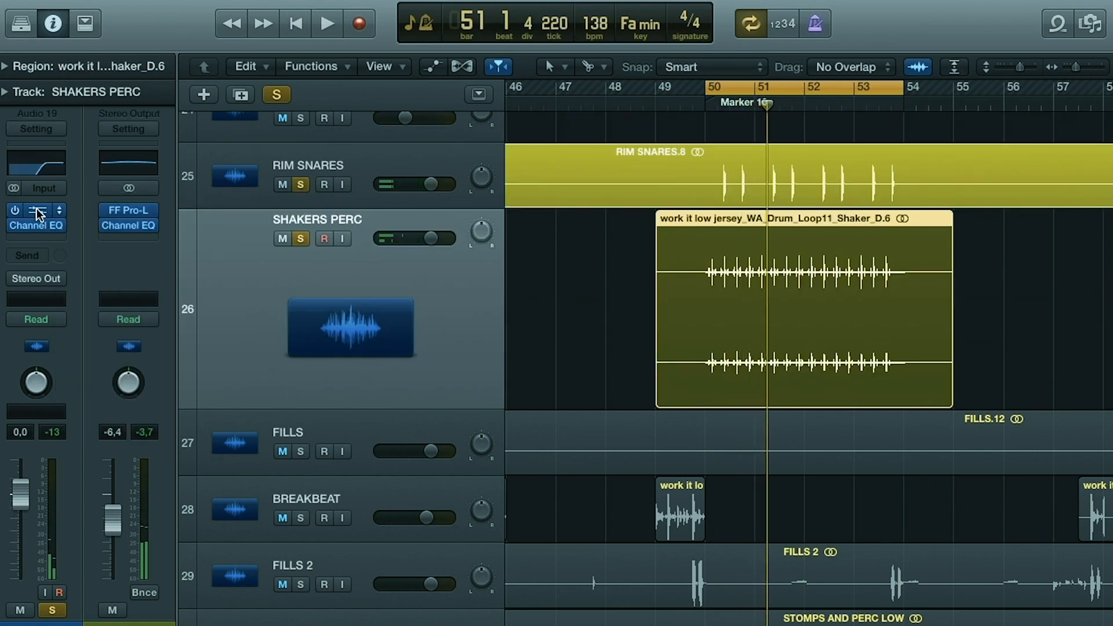
{"action": "left_click", "coordinate": [37, 208]}
{"action": "left_click_drag", "start_coordinate": [355, 67], "coordinate": [372, 1]}
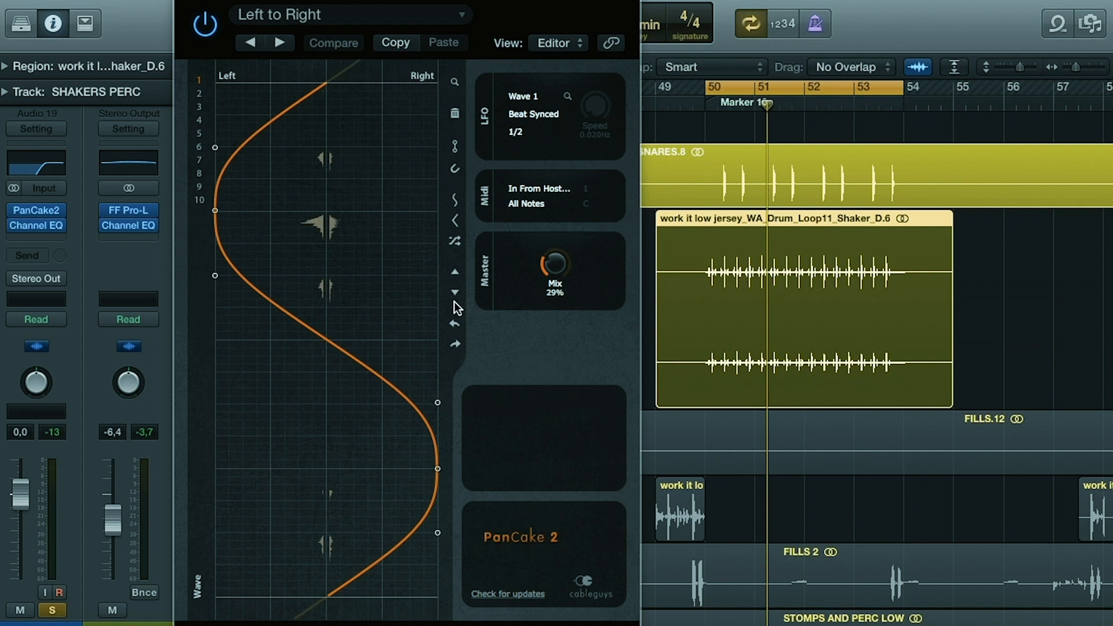
{"action": "key", "text": "space"}
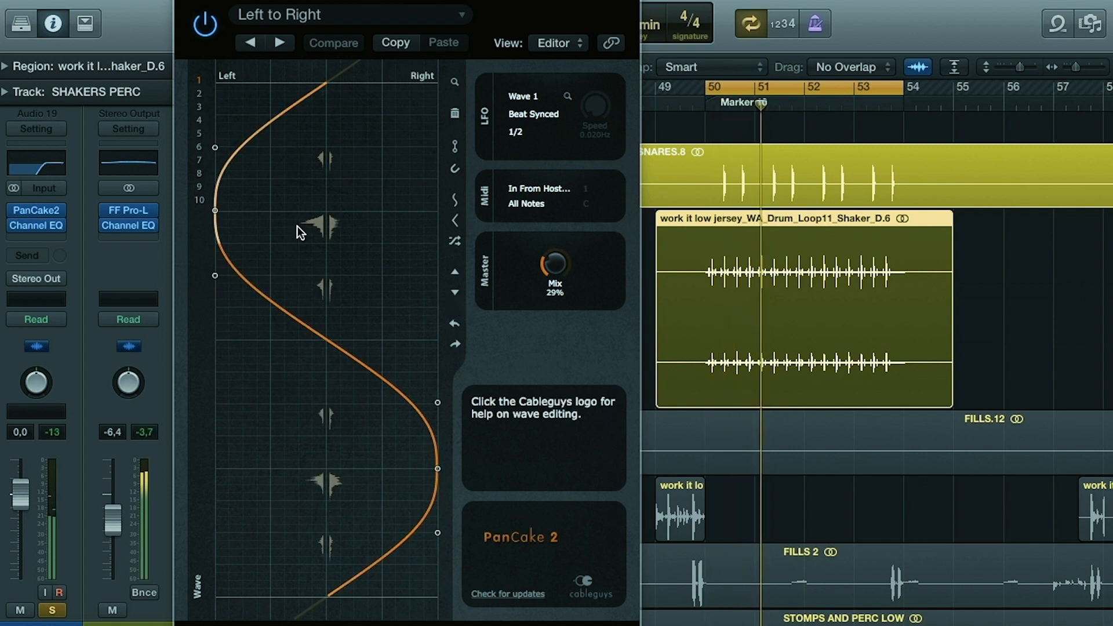
{"action": "left_click", "coordinate": [26, 227]}
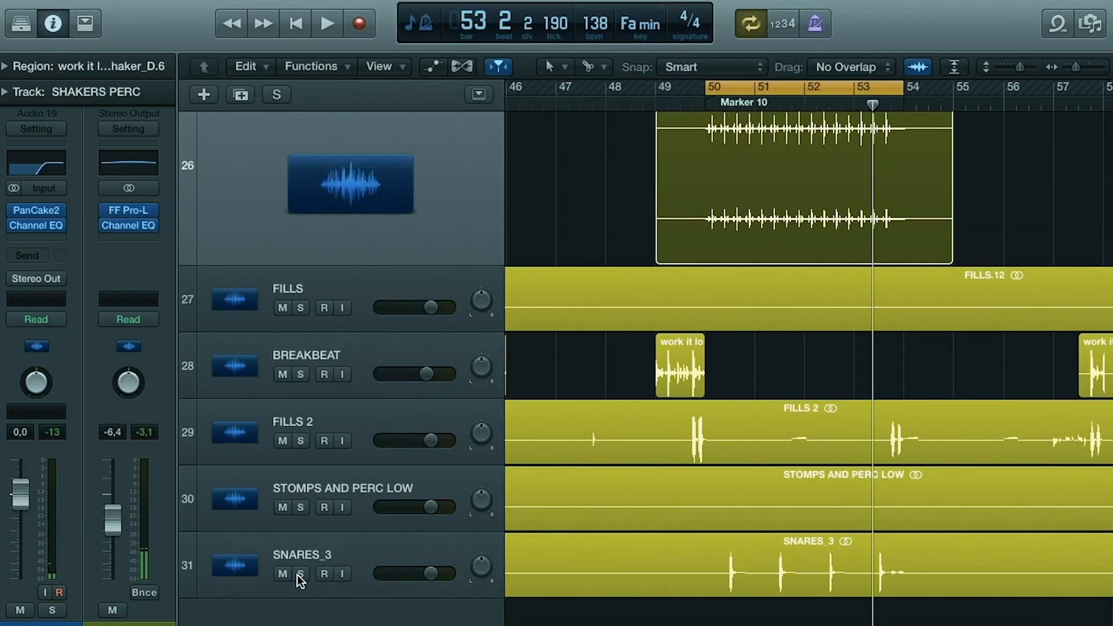
Solo and play the SNARES_3 track and split out the first snare hit after bar 50 as its own region
{"action": "left_click", "coordinate": [299, 575]}
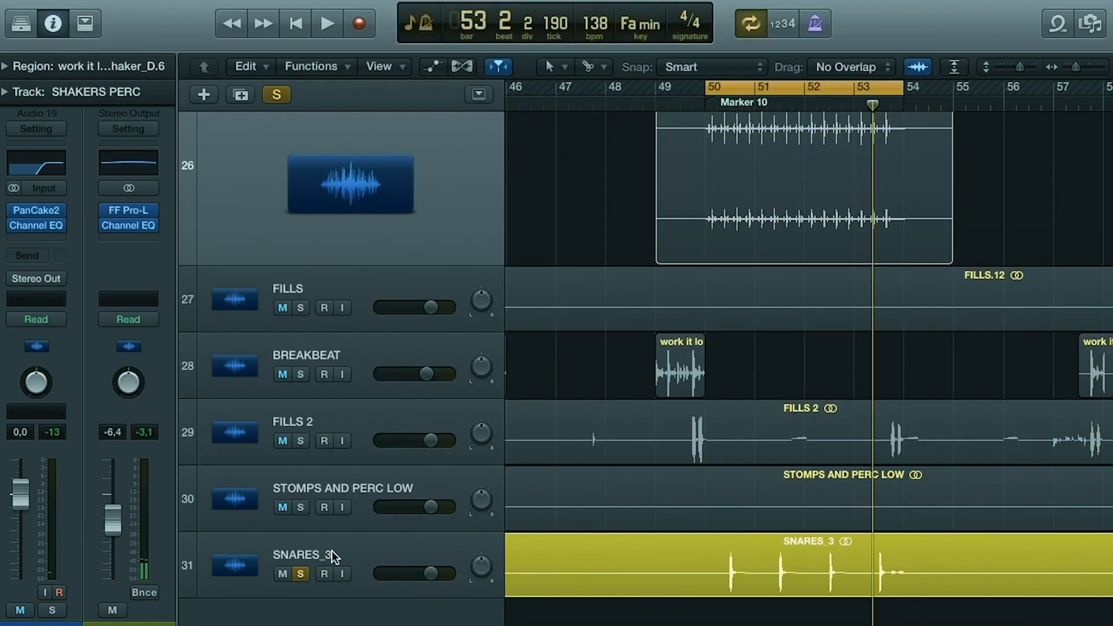
{"action": "key", "text": "space"}
{"action": "scroll", "coordinate": [777, 499], "scroll_direction": "up", "scroll_amount": 5}
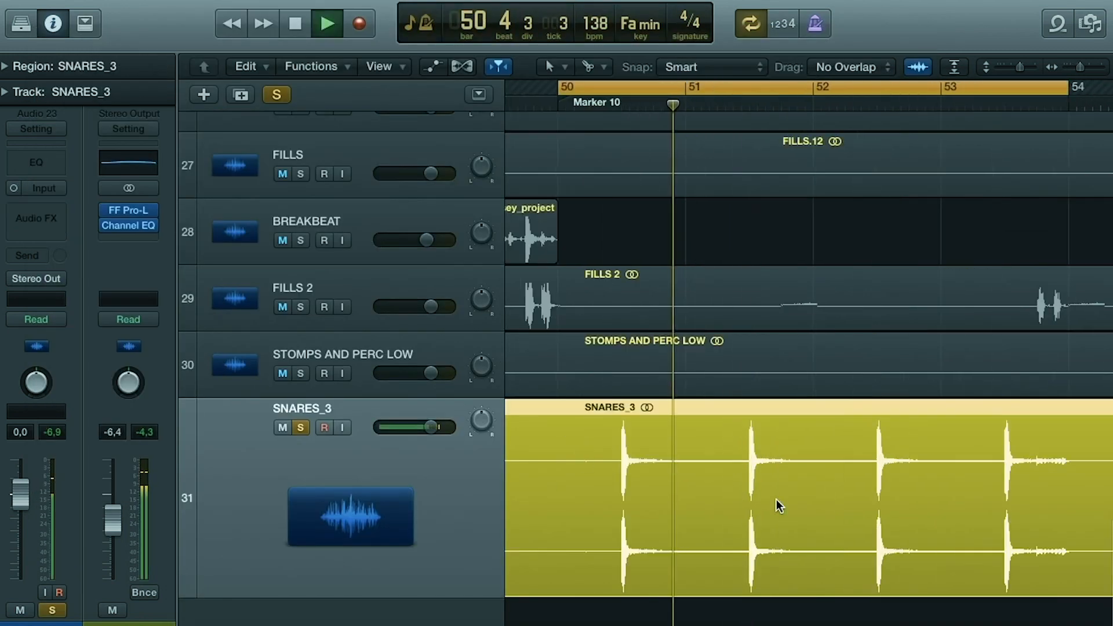
{"action": "left_click", "coordinate": [585, 464]}
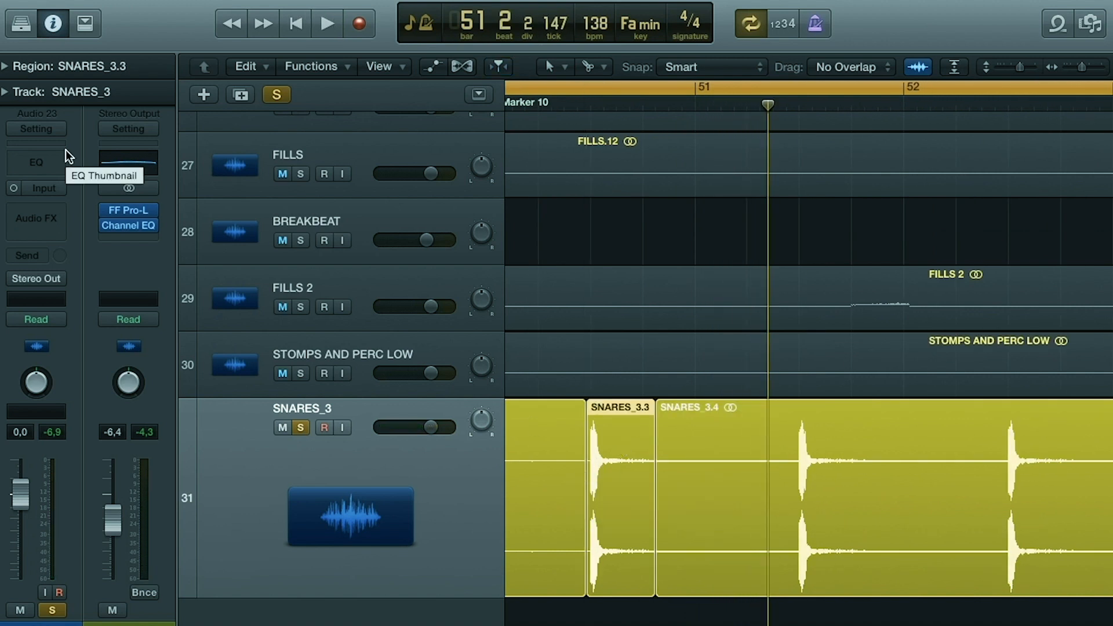
Play the unsoloed drop from bar 41 with LEAD muted and look over its vocal, effects and percussion tracks
{"action": "scroll", "coordinate": [552, 161], "scroll_direction": "down", "scroll_amount": 5}
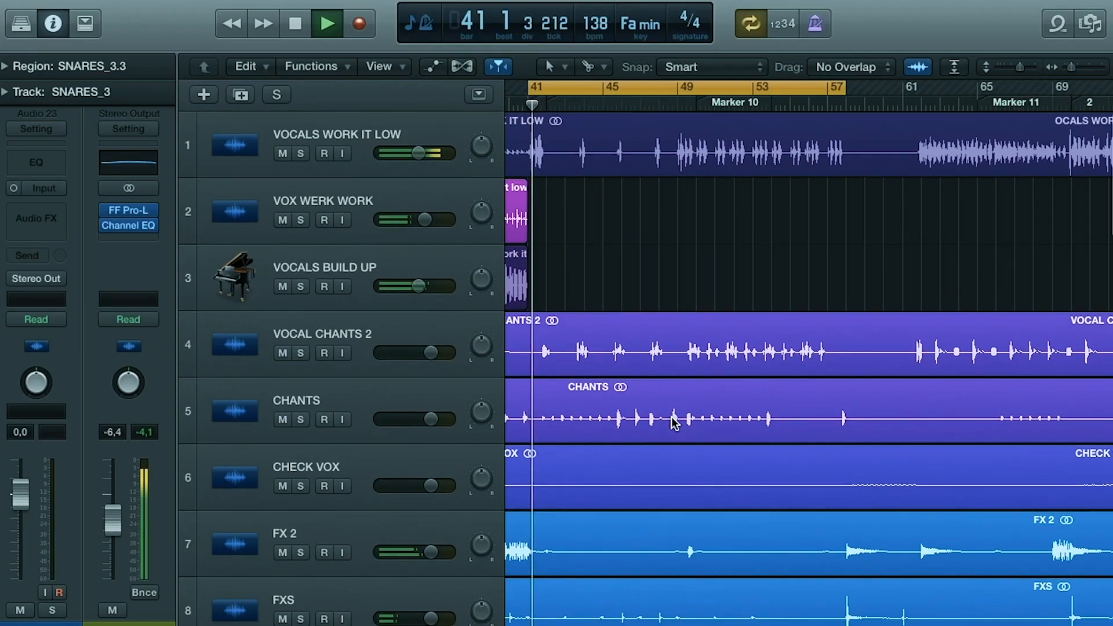
{"action": "scroll", "coordinate": [671, 417], "scroll_direction": "down", "scroll_amount": 8}
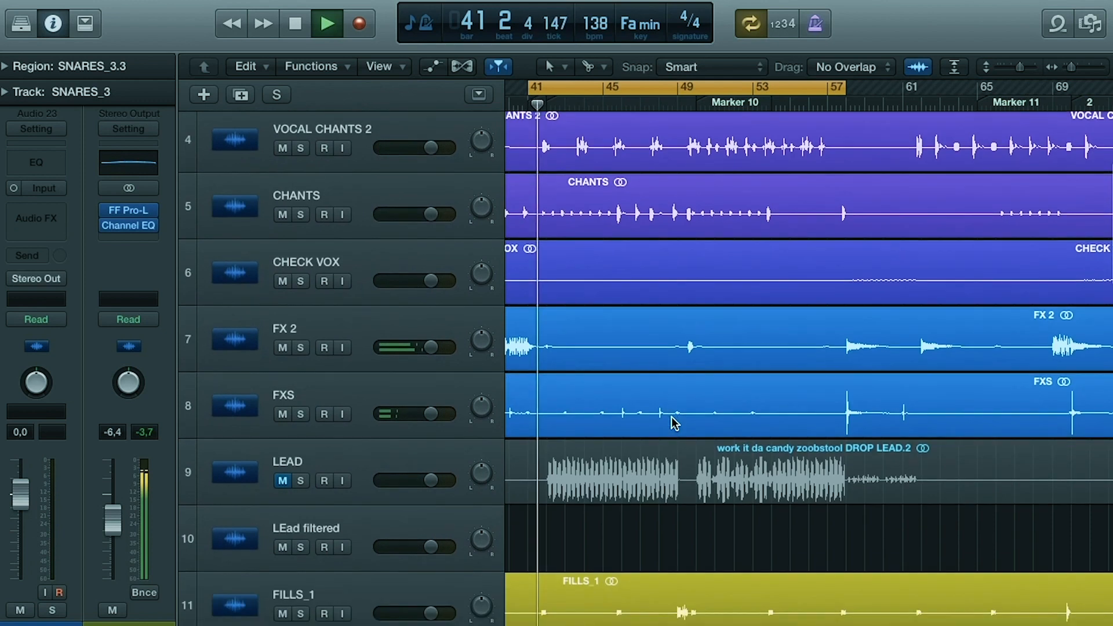
{"action": "scroll", "coordinate": [671, 416], "scroll_direction": "down", "scroll_amount": 15}
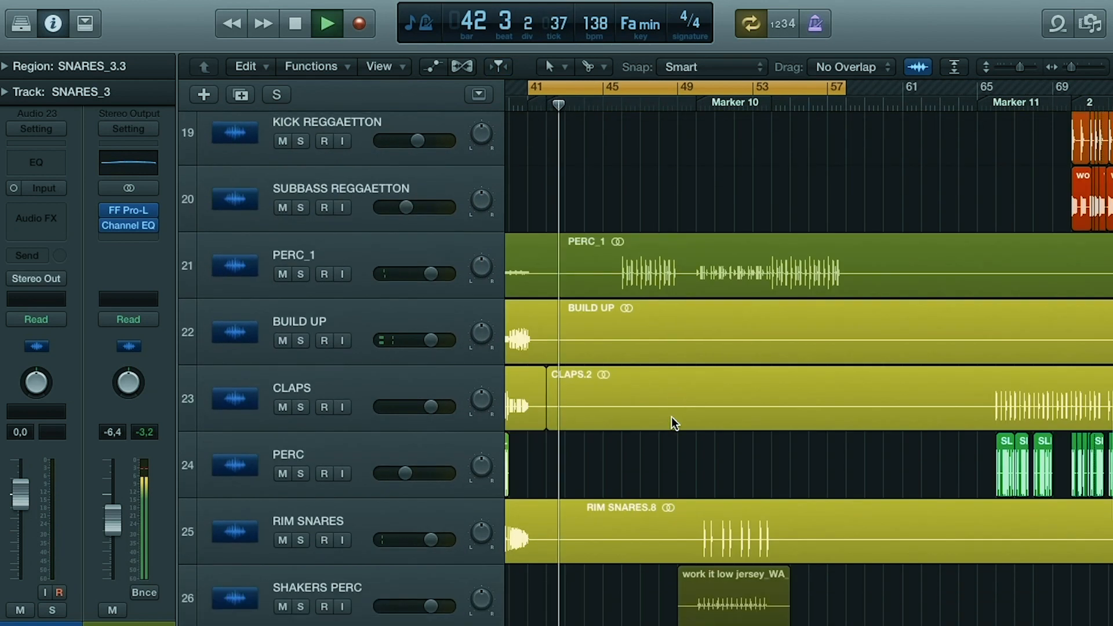
Review the drop's percussion, JERSEY BASS, LEAD, effects and chant tracks during playback, and solo FX 2
{"action": "scroll", "coordinate": [672, 417], "scroll_direction": "down", "scroll_amount": 5}
{"action": "scroll", "coordinate": [672, 416], "scroll_direction": "up", "scroll_amount": 5}
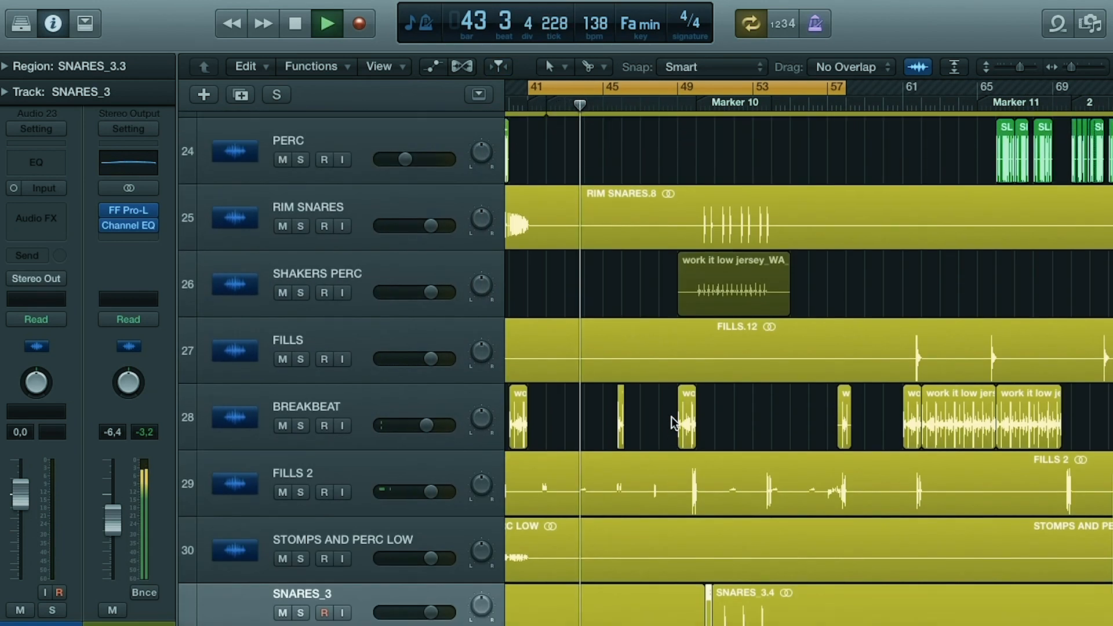
{"action": "scroll", "coordinate": [672, 417], "scroll_direction": "up", "scroll_amount": 4}
{"action": "scroll", "coordinate": [672, 417], "scroll_direction": "up", "scroll_amount": 16}
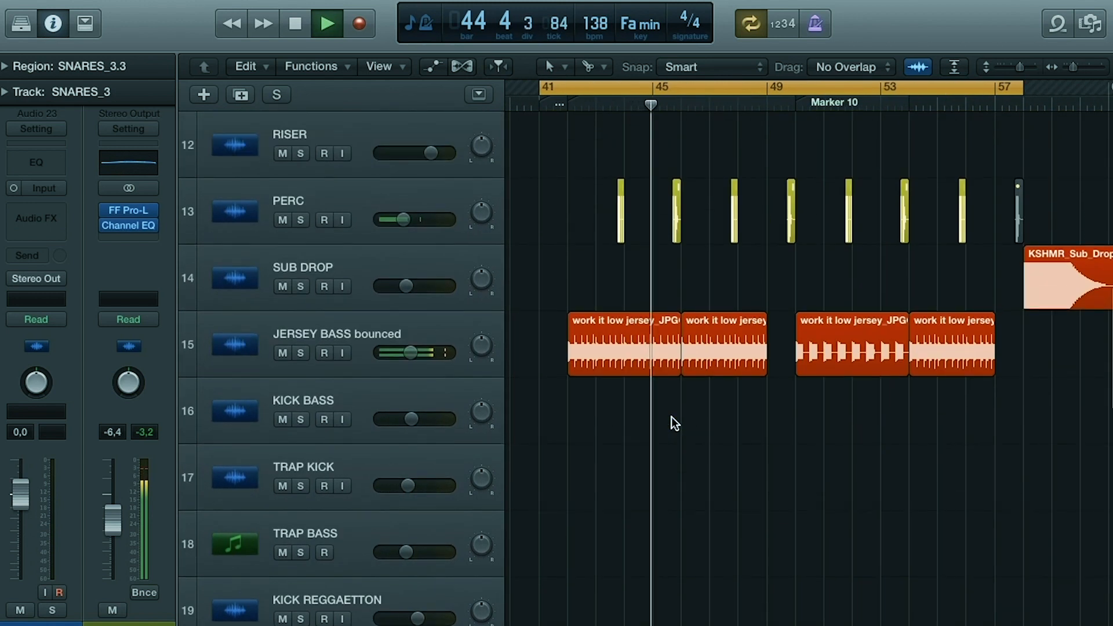
{"action": "scroll", "coordinate": [671, 416], "scroll_direction": "up", "scroll_amount": 4}
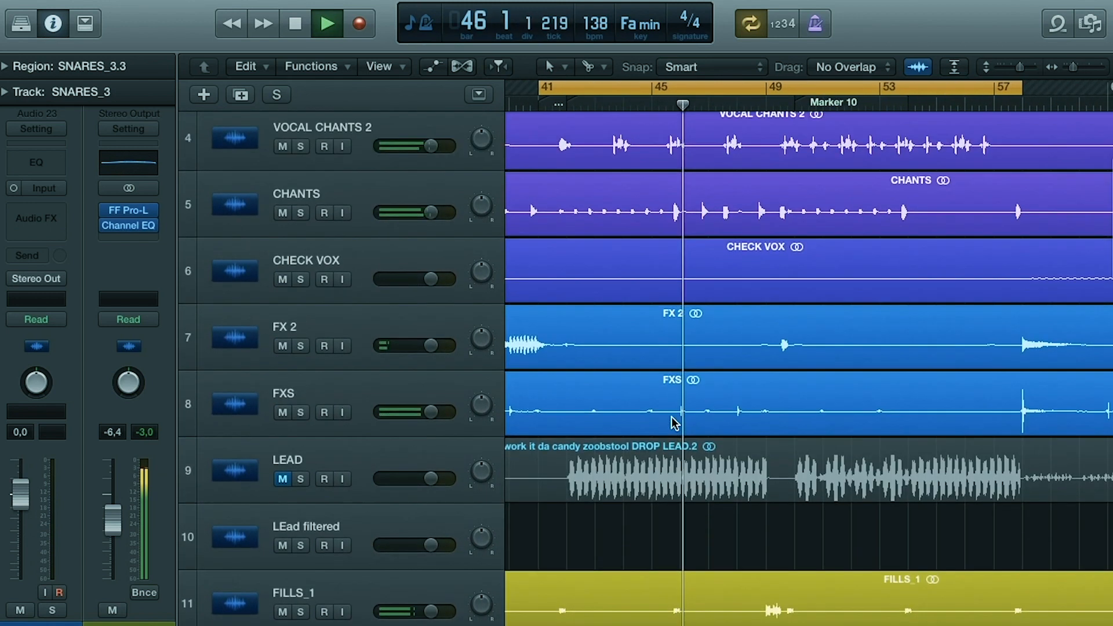
{"action": "scroll", "coordinate": [672, 417], "scroll_direction": "up", "scroll_amount": 1}
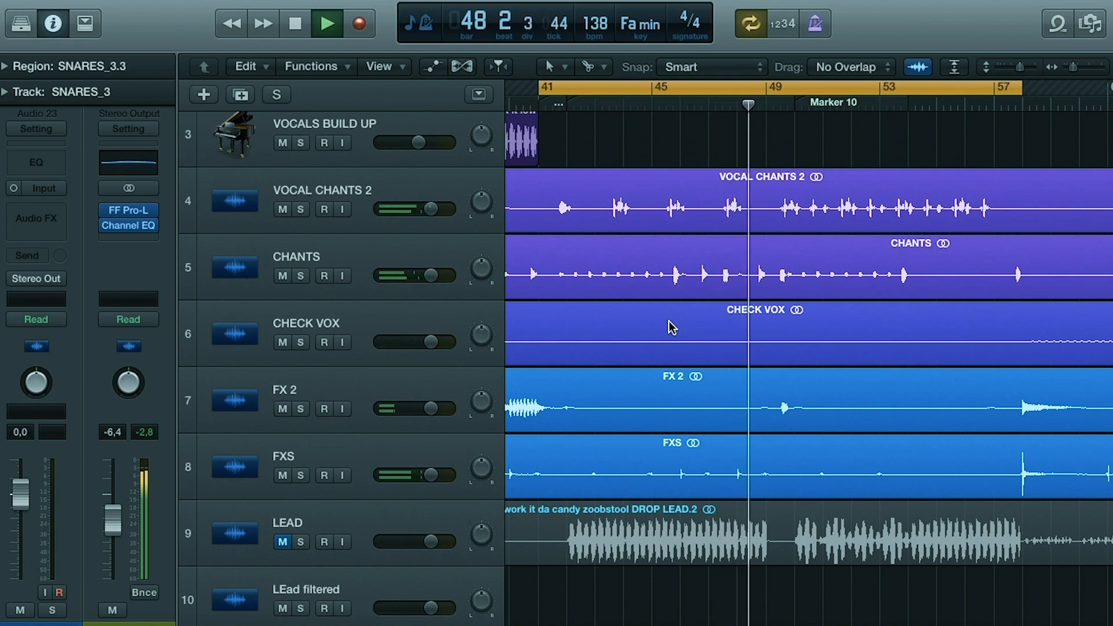
{"action": "left_click", "coordinate": [304, 409]}
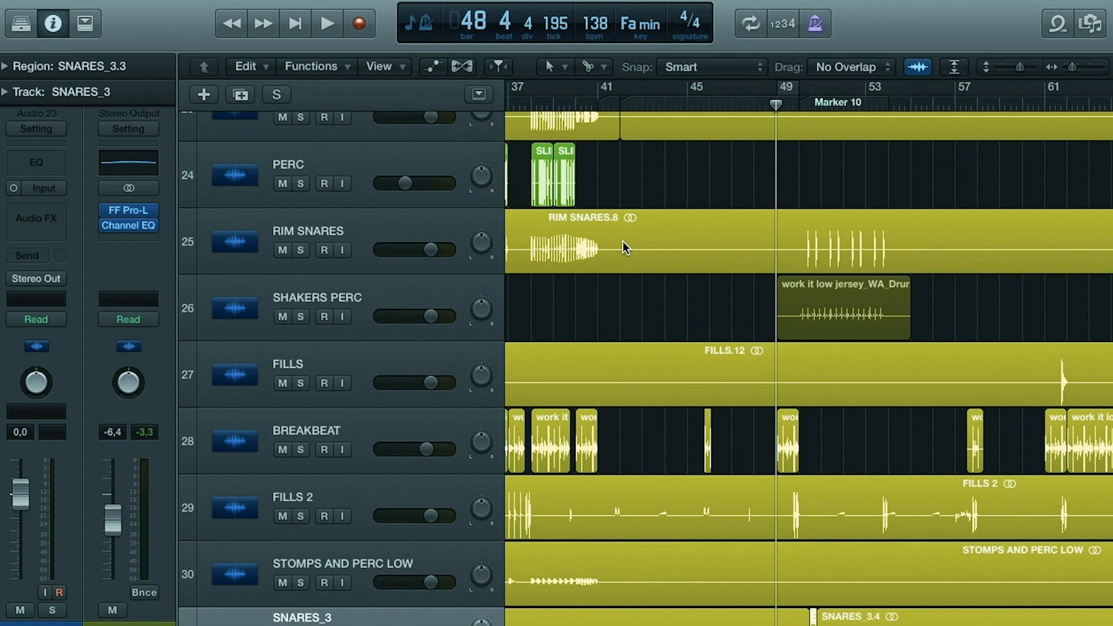
Switch to the project alternative work it da candy #4
{"action": "left_click", "coordinate": [133, 0]}
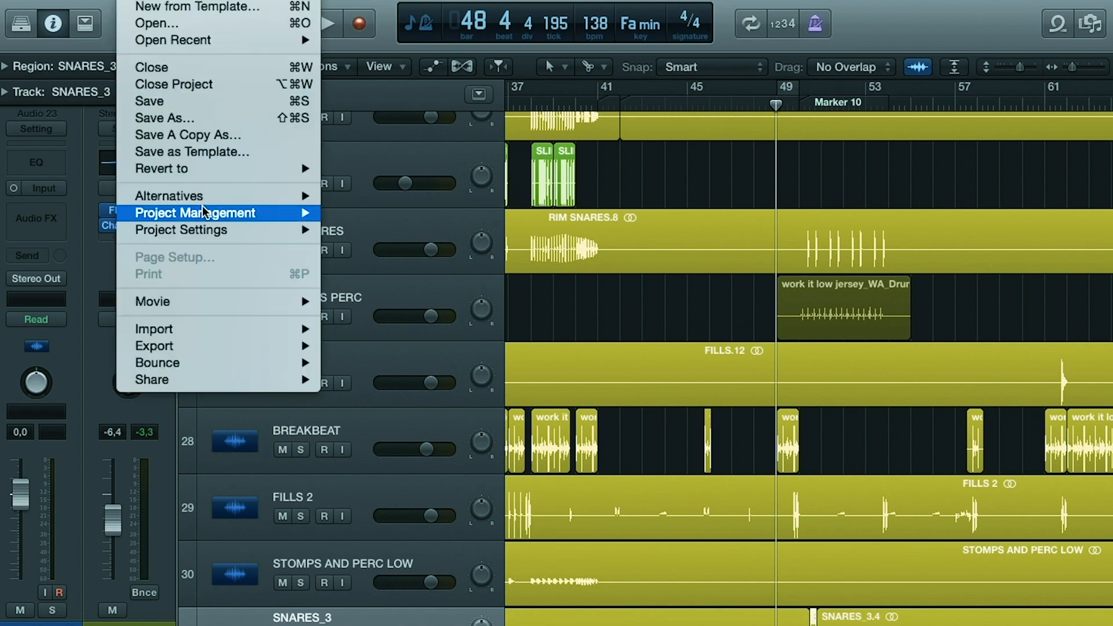
{"action": "mouse_move", "coordinate": [201, 199]}
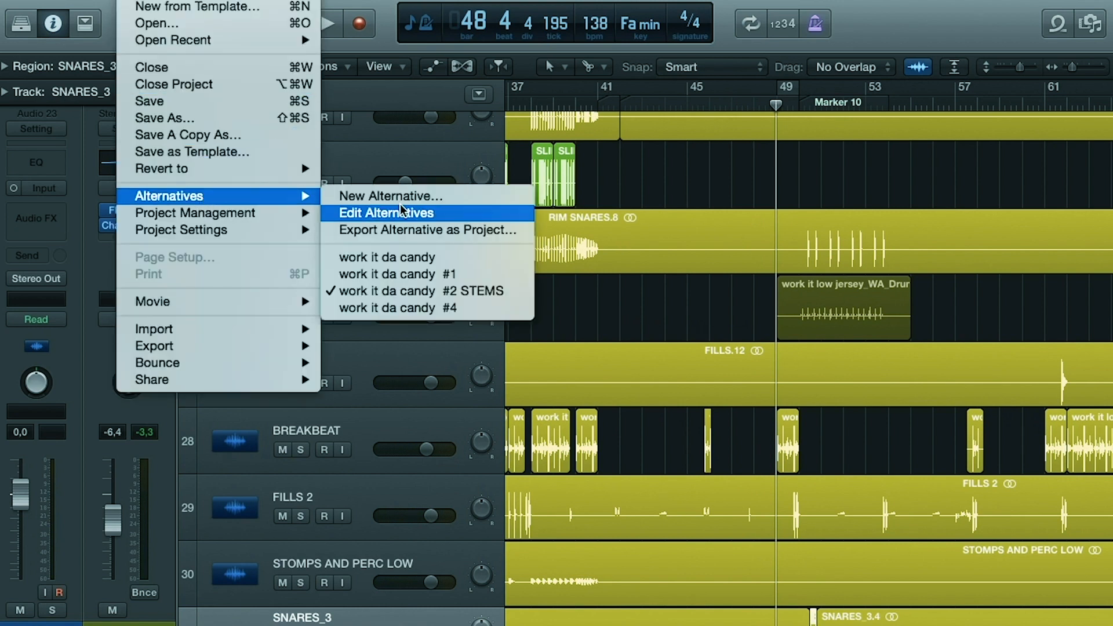
{"action": "left_click", "coordinate": [487, 308]}
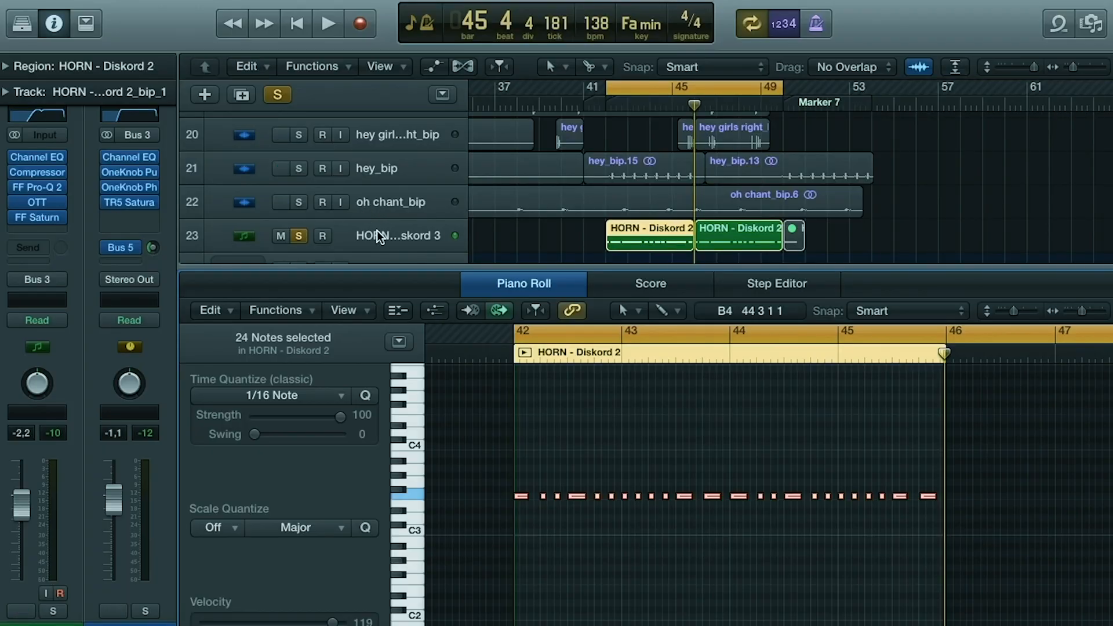
Select the HORN - Diskord 3 track and review its Serum patch
{"action": "left_click", "coordinate": [377, 231]}
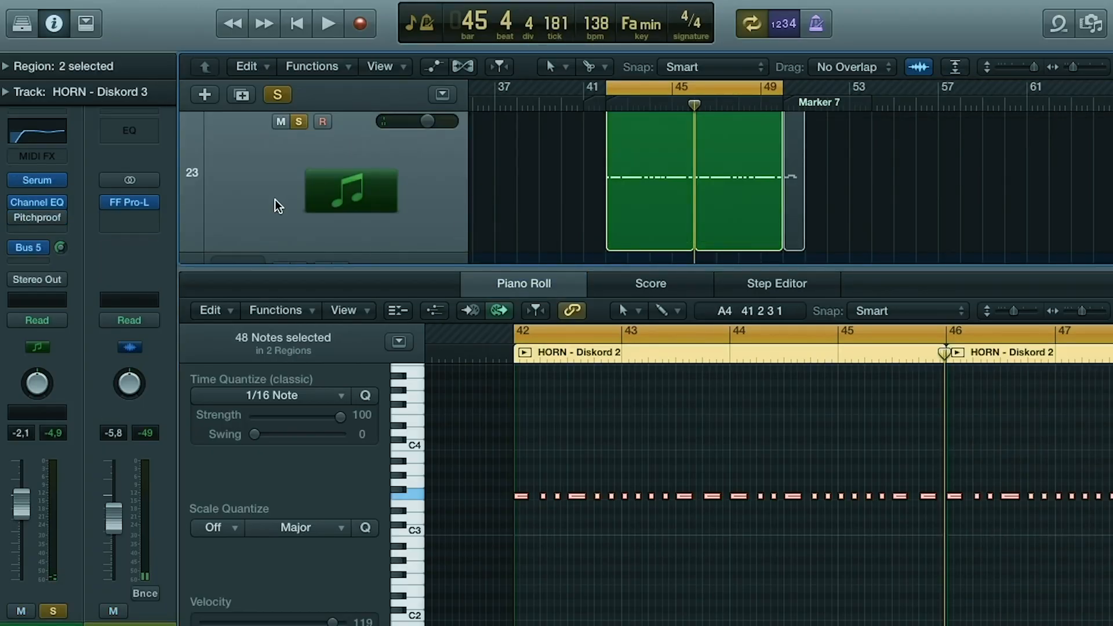
{"action": "left_click", "coordinate": [40, 179]}
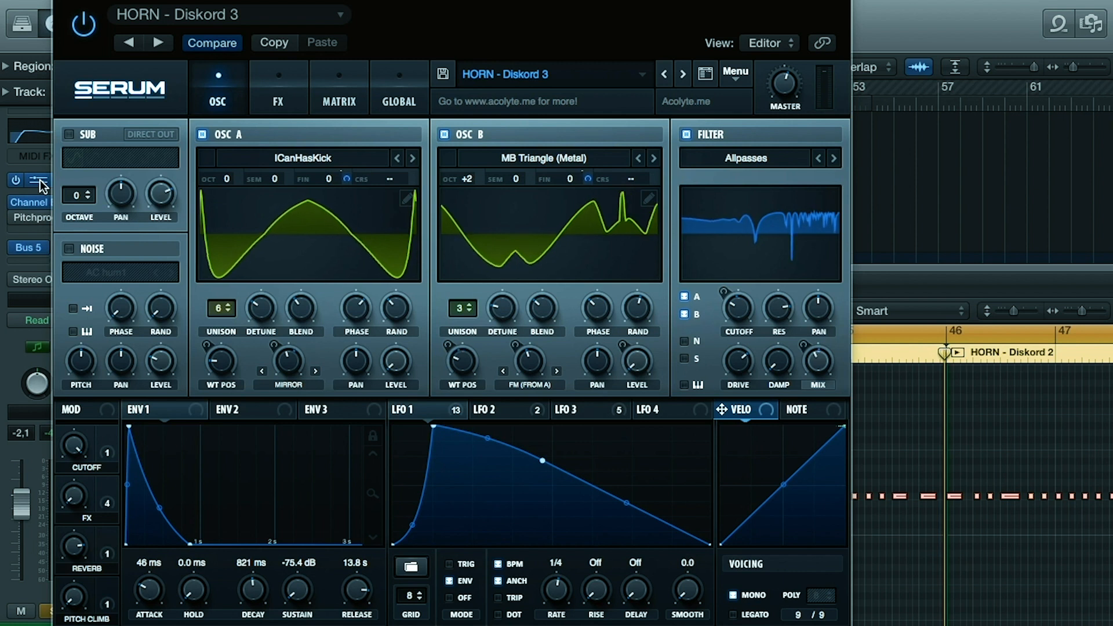
{"action": "left_click", "coordinate": [40, 180]}
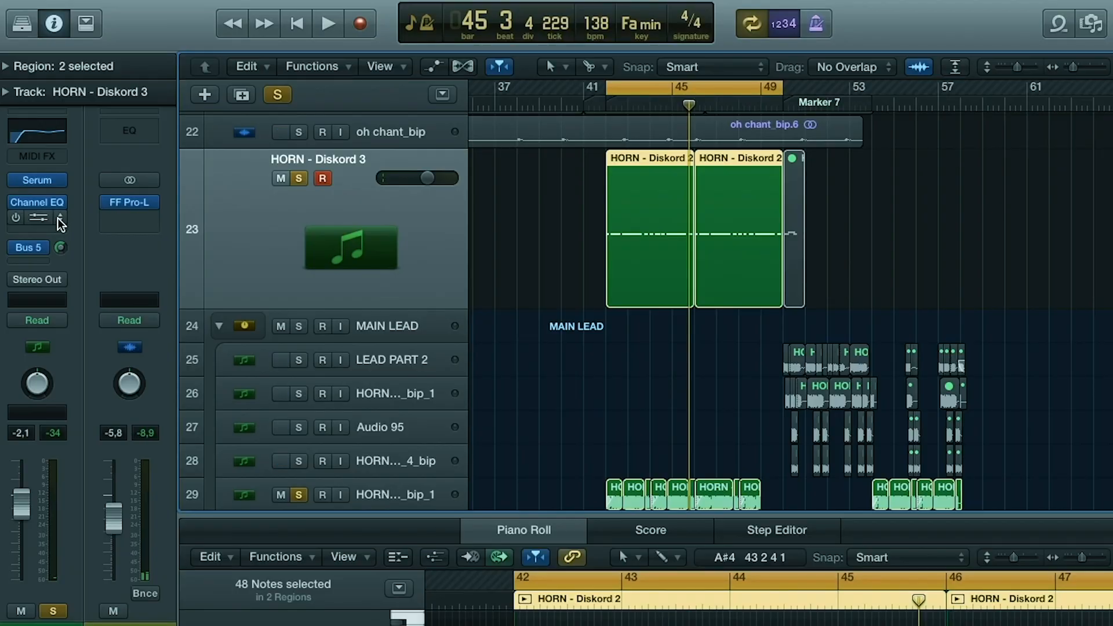
Load Aegean Music's Pitchproof on HORN - Diskord 3, check its pitch and blend controls, and play the soloed track
{"action": "left_click", "coordinate": [61, 218]}
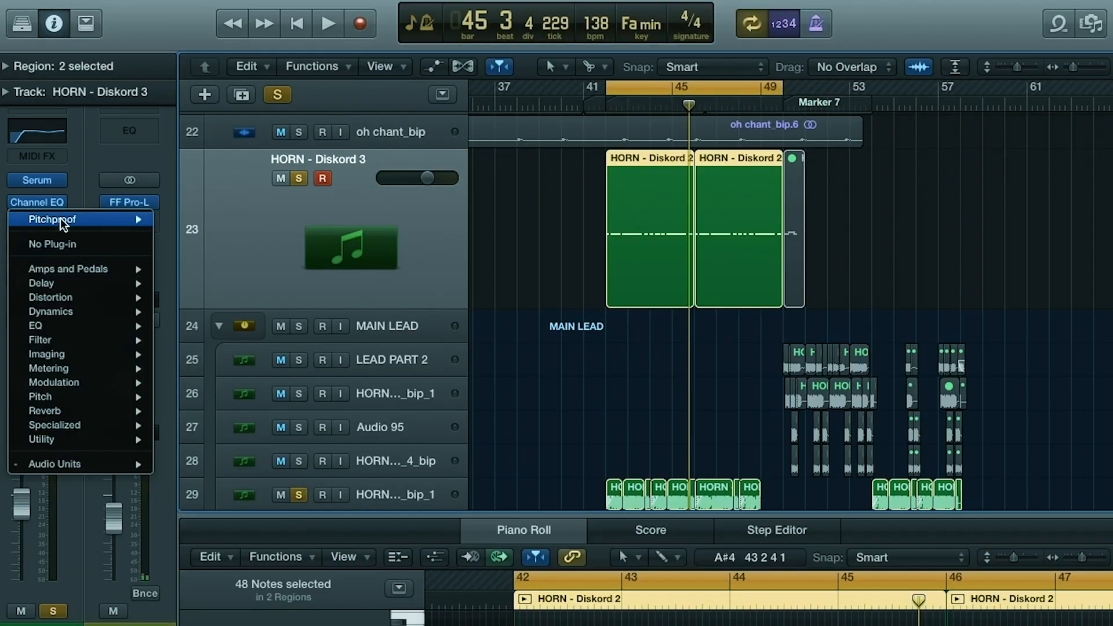
{"action": "mouse_move", "coordinate": [72, 466]}
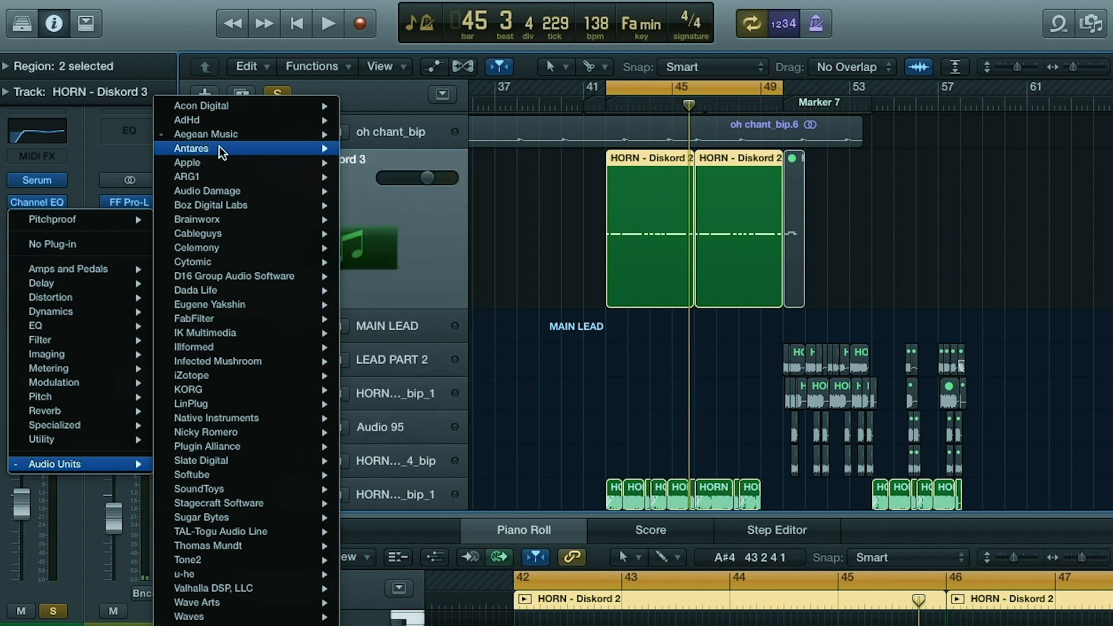
{"action": "mouse_move", "coordinate": [268, 140]}
{"action": "left_click", "coordinate": [470, 139]}
{"action": "mouse_move", "coordinate": [172, 186]}
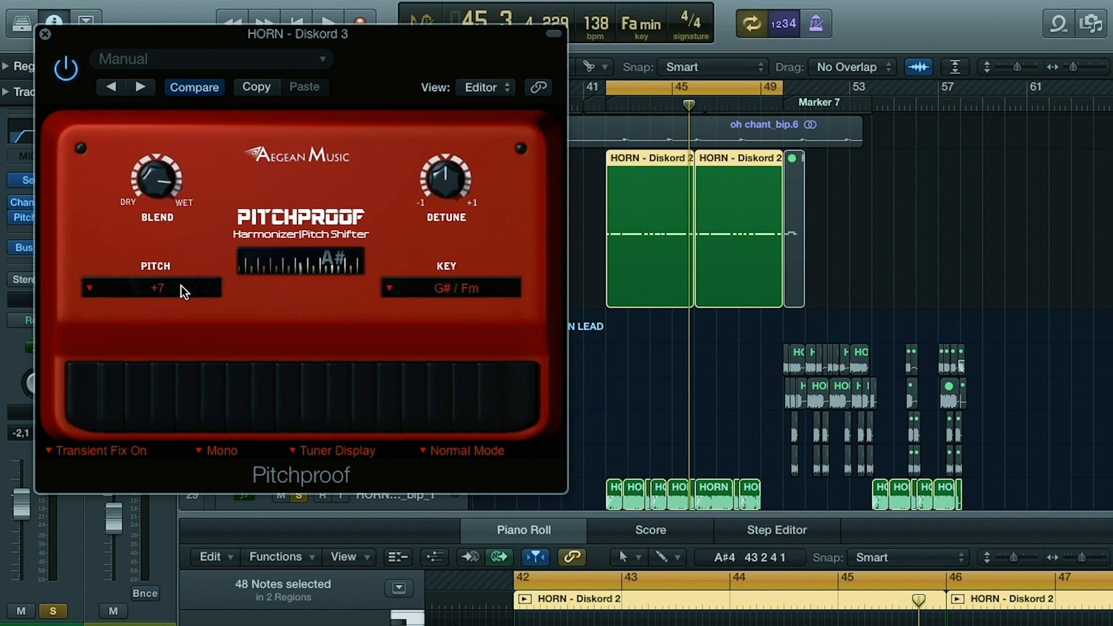
{"action": "left_click", "coordinate": [149, 289]}
{"action": "left_click", "coordinate": [149, 291]}
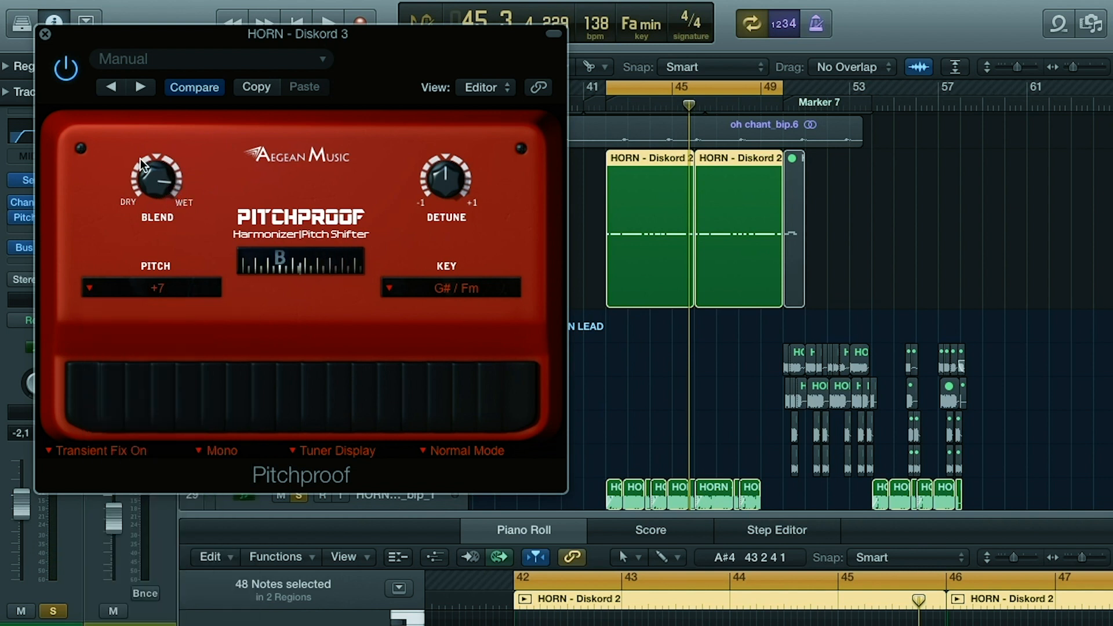
{"action": "left_click", "coordinate": [45, 35]}
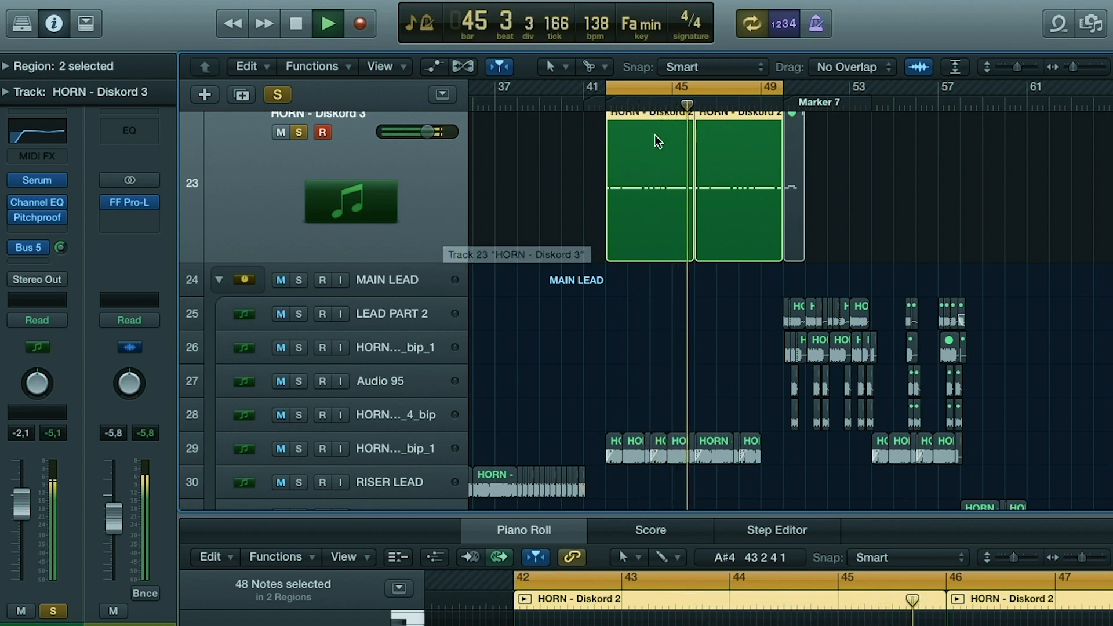
{"action": "key", "text": "space"}
{"action": "key", "text": "space"}
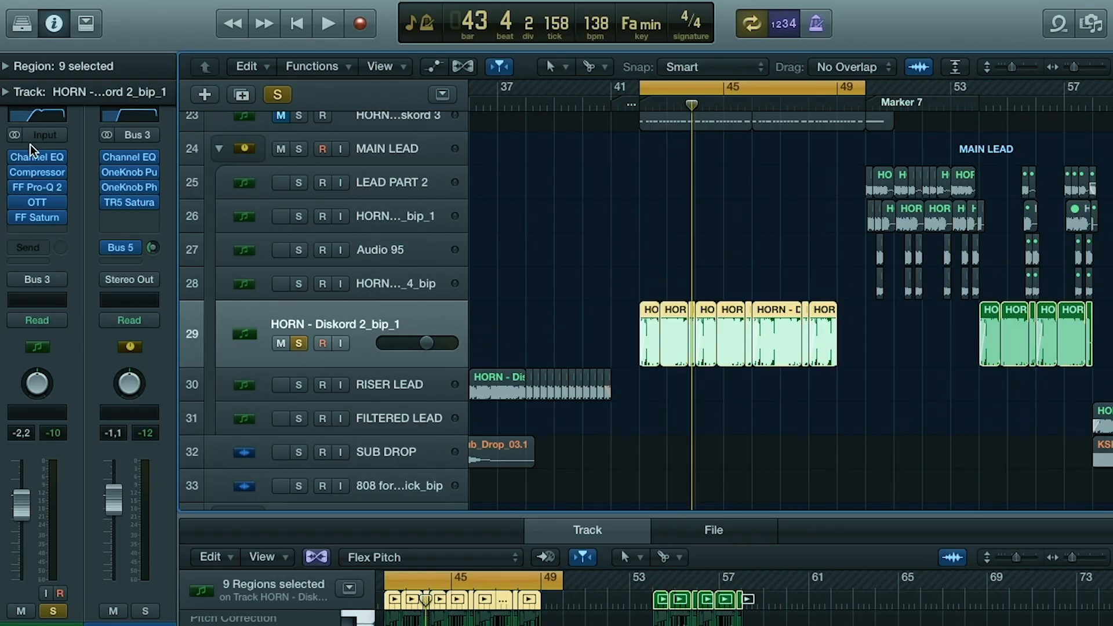
Review the Channel EQ, Compressor and FF Pro-Q 2 curve on the HORN - Diskord 2_bip_1 track
{"action": "left_click", "coordinate": [50, 158]}
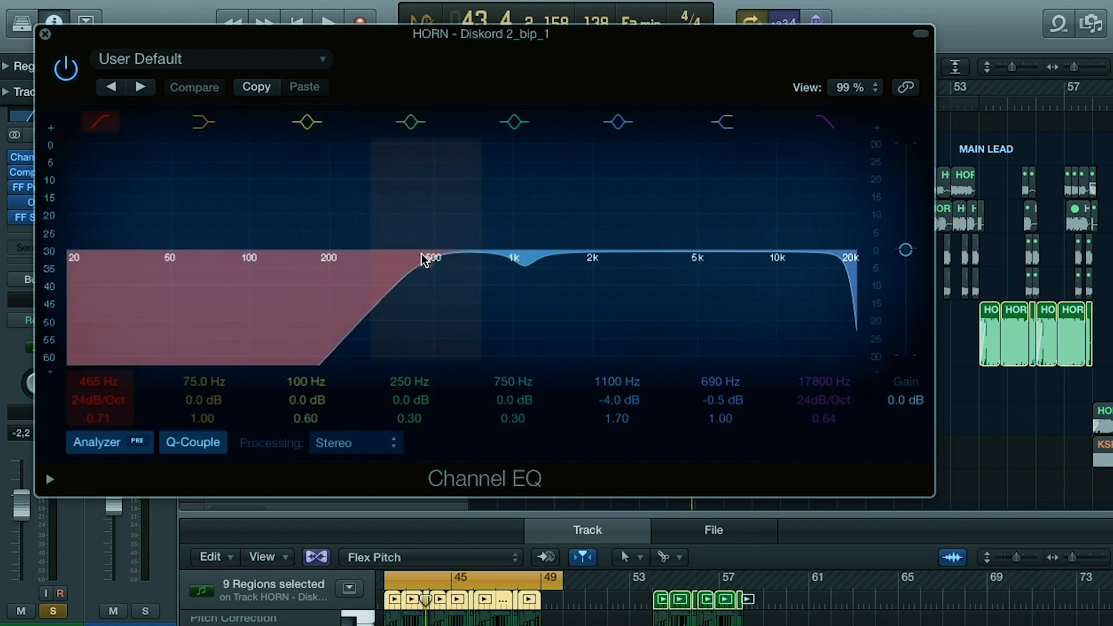
{"action": "left_click", "coordinate": [32, 172]}
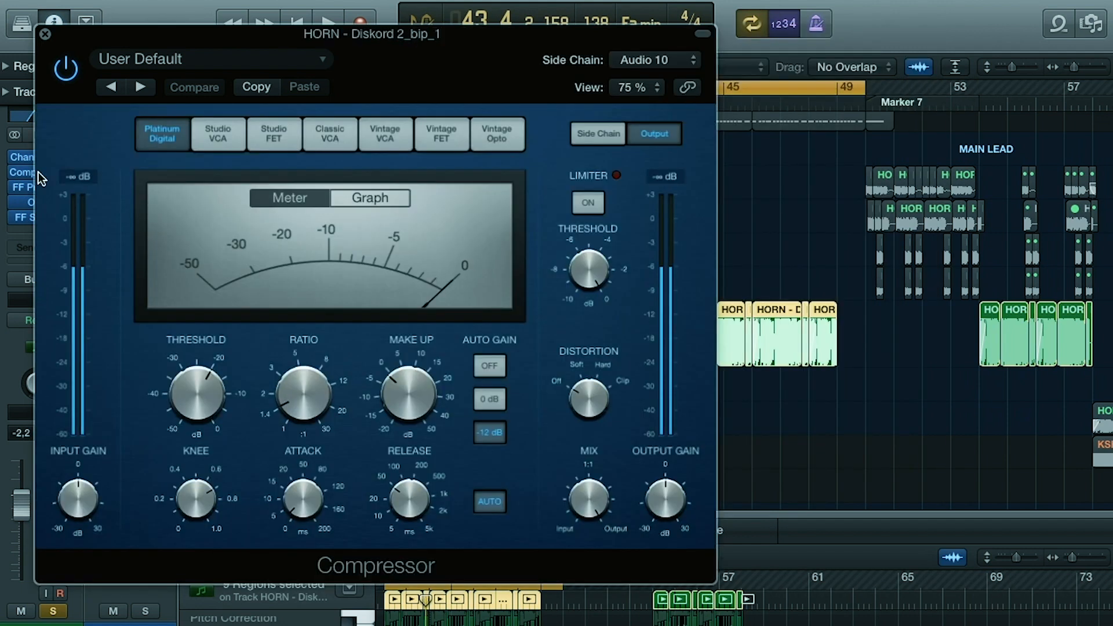
{"action": "left_click", "coordinate": [45, 35]}
{"action": "left_click", "coordinate": [35, 188]}
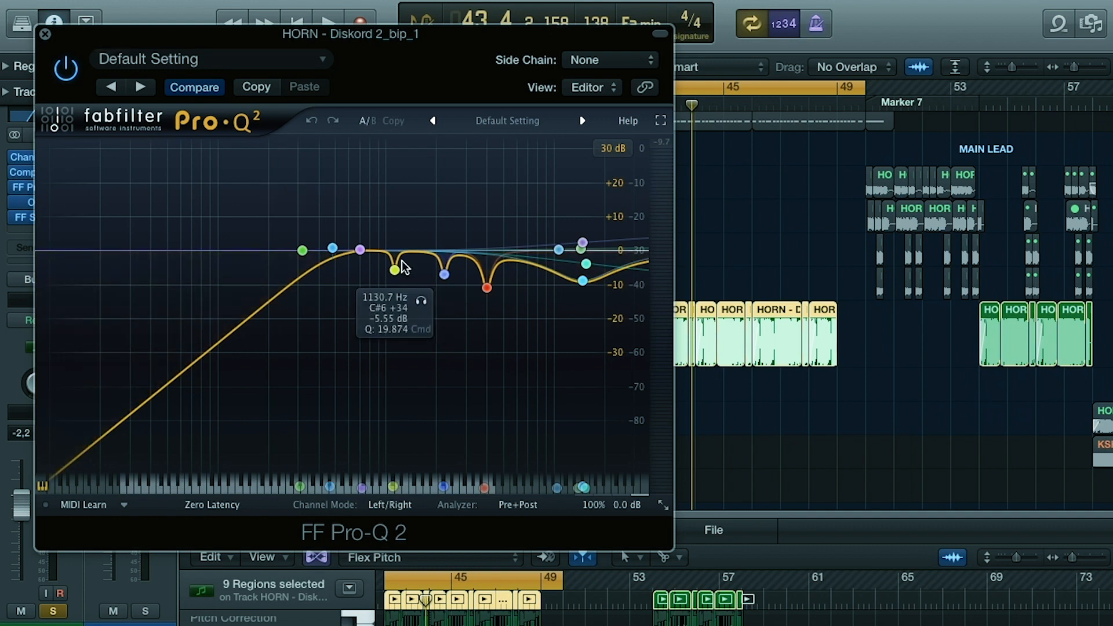
{"action": "left_click", "coordinate": [45, 37]}
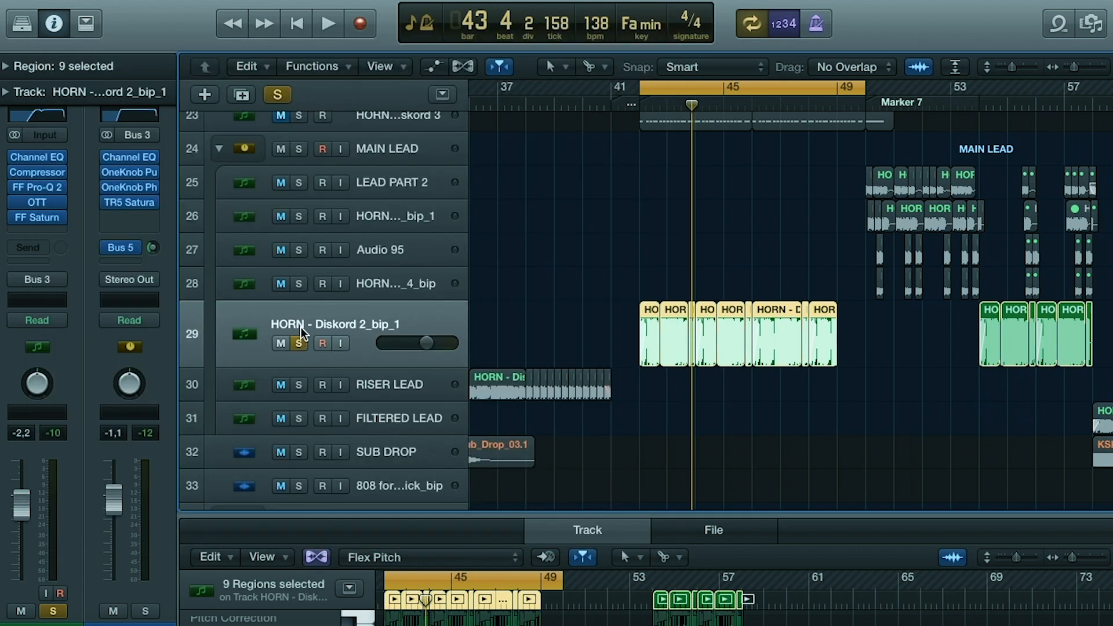
Play HORN - Diskord 2_bip_1 and audition the FF Pro-Q 2 bands at 696.91 Hz, 3973.3 Hz and 14814 Hz in isolation
{"action": "key", "text": "space"}
{"action": "left_click", "coordinate": [40, 188]}
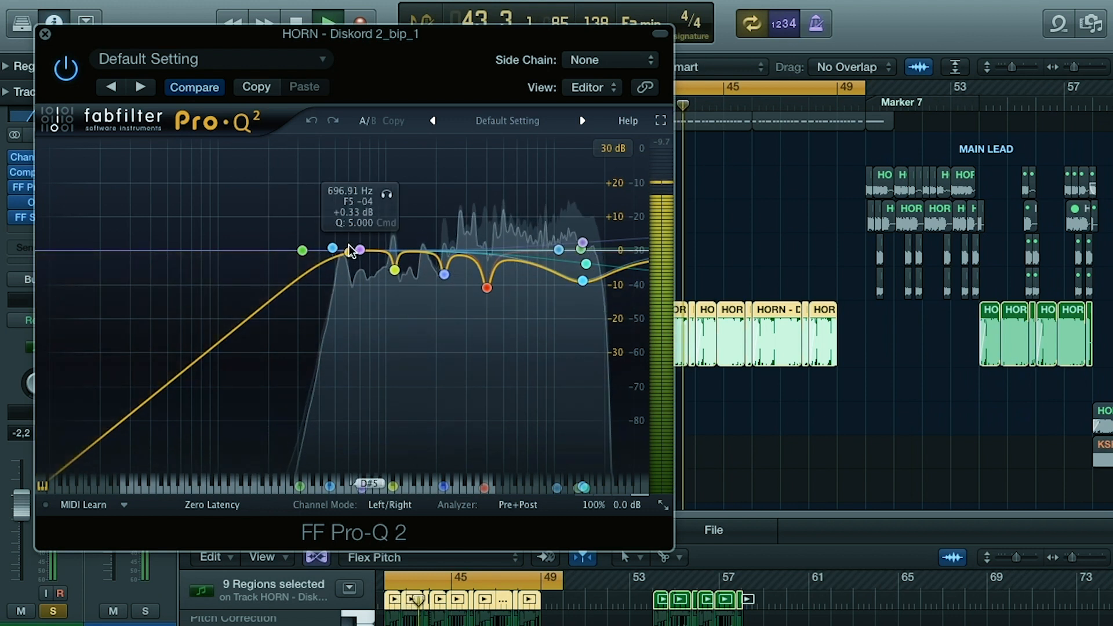
{"action": "left_click", "coordinate": [385, 195]}
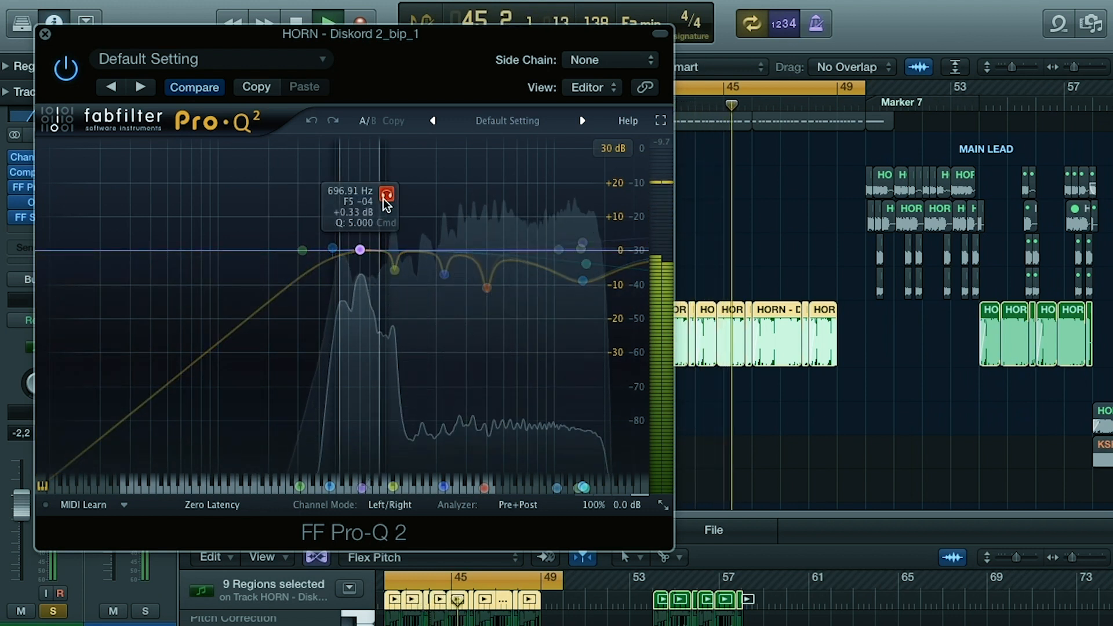
{"action": "left_click", "coordinate": [421, 301]}
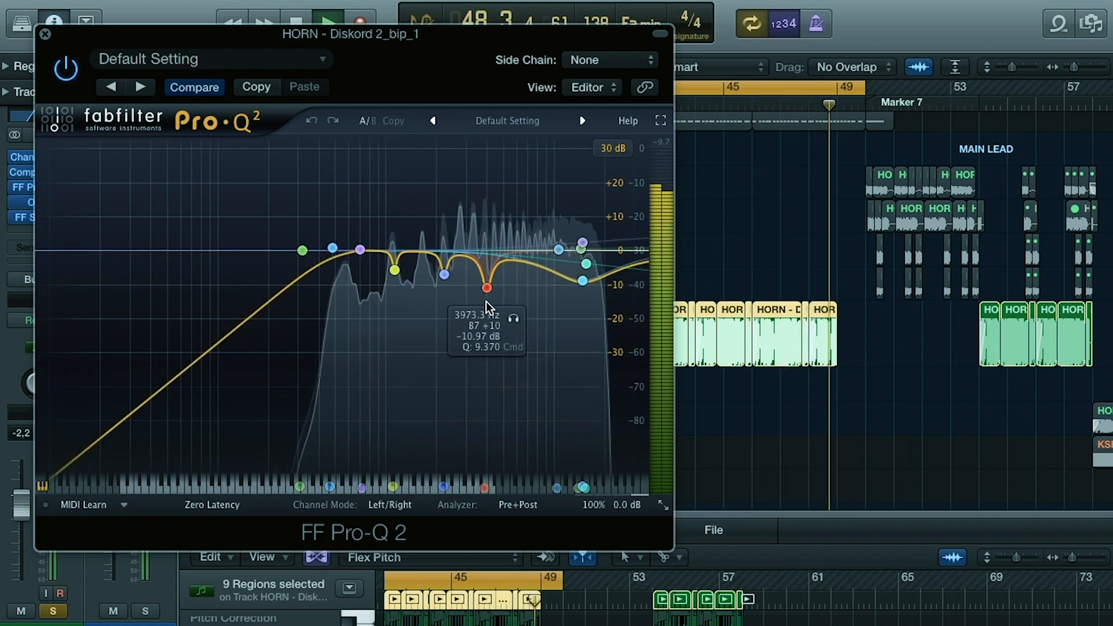
{"action": "left_click", "coordinate": [471, 305]}
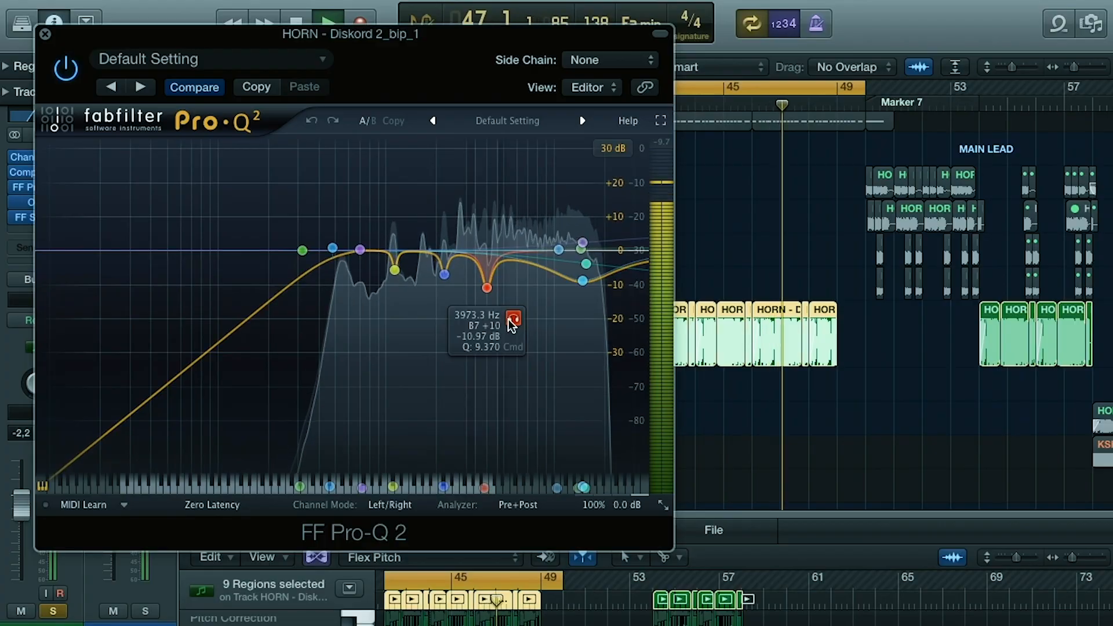
{"action": "left_click", "coordinate": [510, 318]}
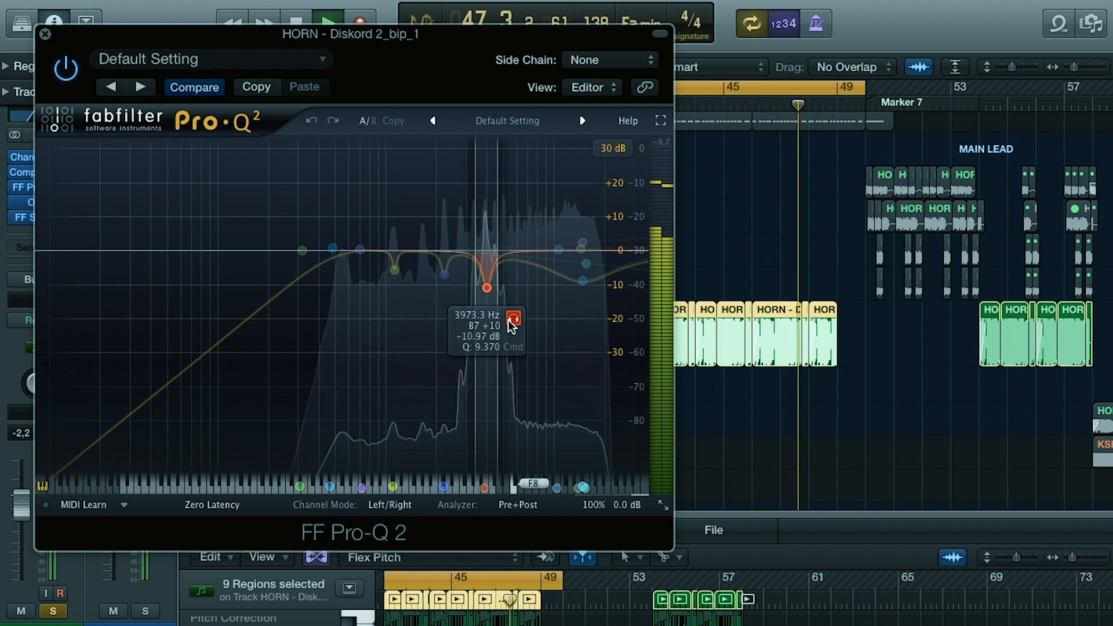
{"action": "mouse_move", "coordinate": [591, 301]}
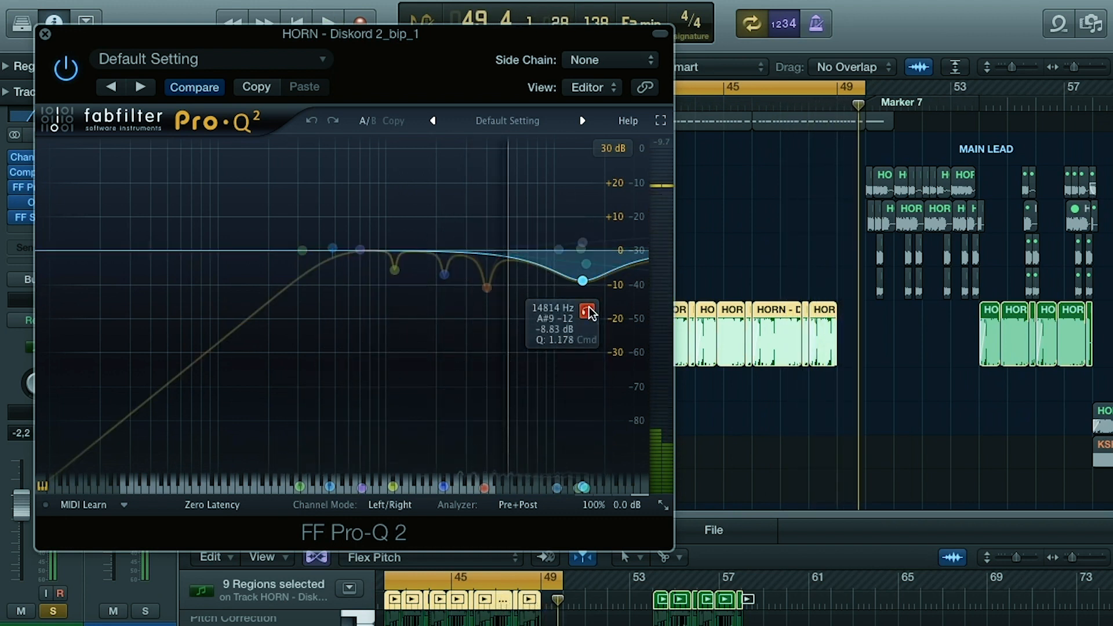
{"action": "left_click", "coordinate": [588, 312]}
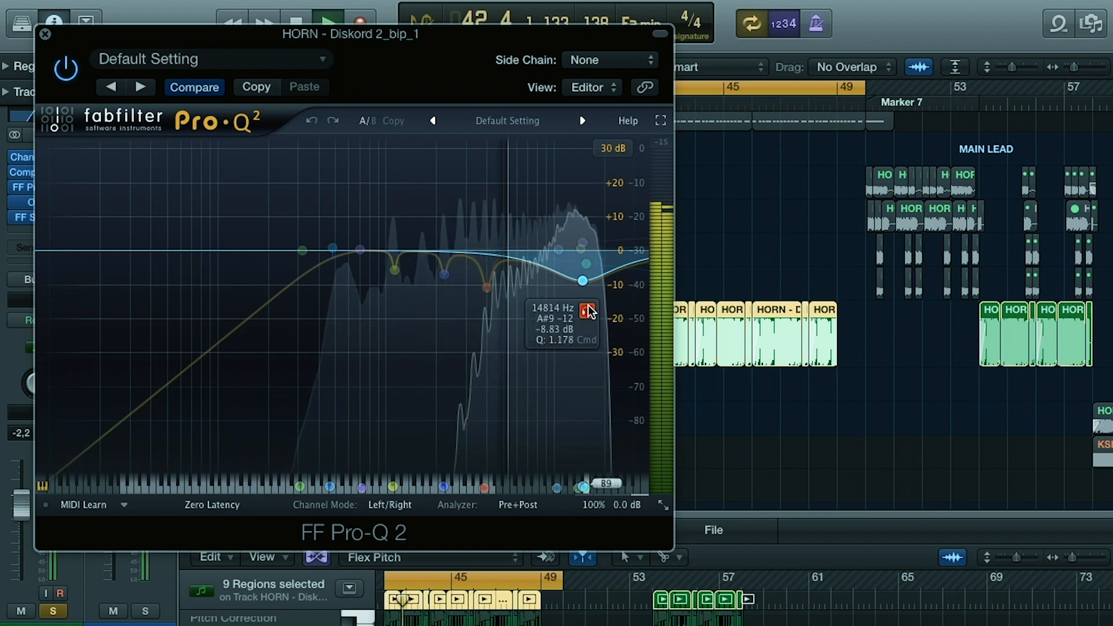
{"action": "key", "text": "space"}
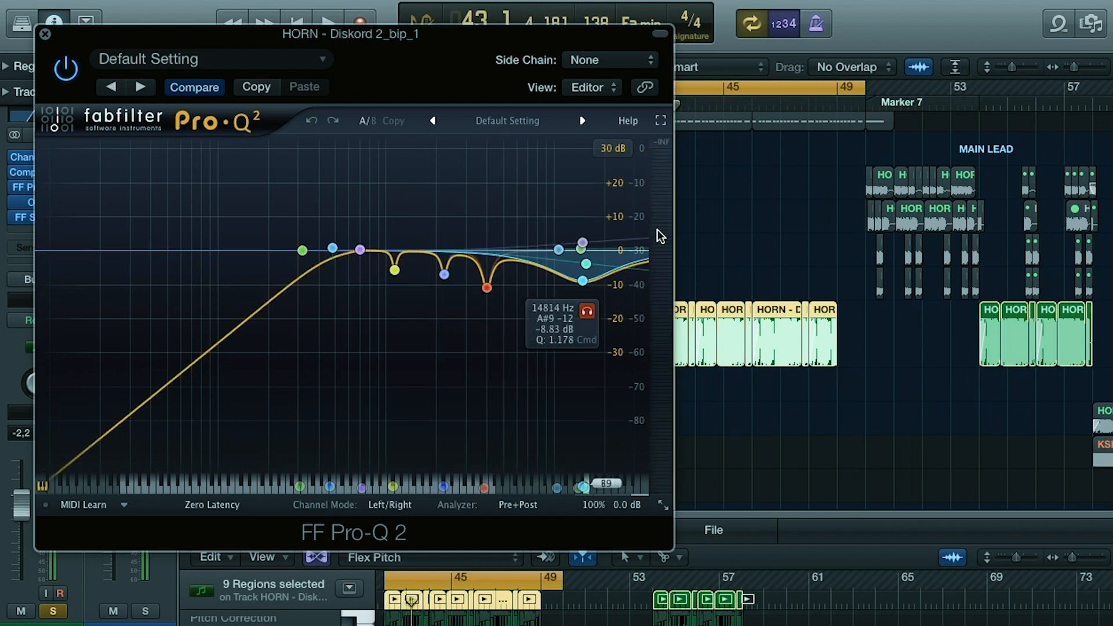
{"action": "mouse_move", "coordinate": [606, 229]}
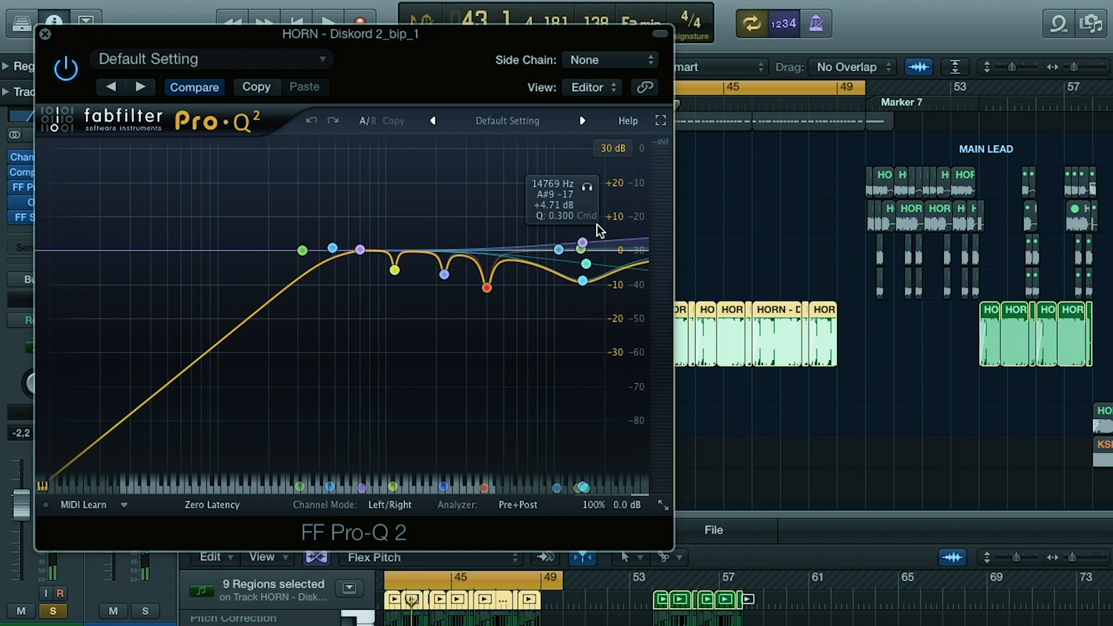
{"action": "left_click", "coordinate": [45, 35]}
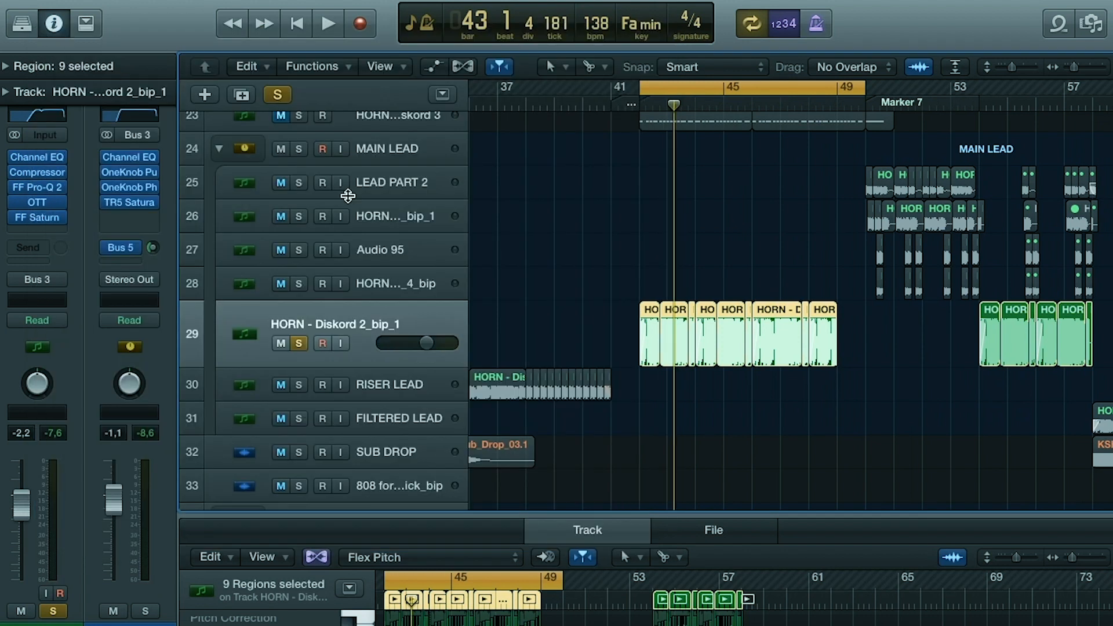
Review the OTT multiband compressor and FF Saturn on HORN - Diskord 2_bip_1
{"action": "left_click", "coordinate": [46, 203]}
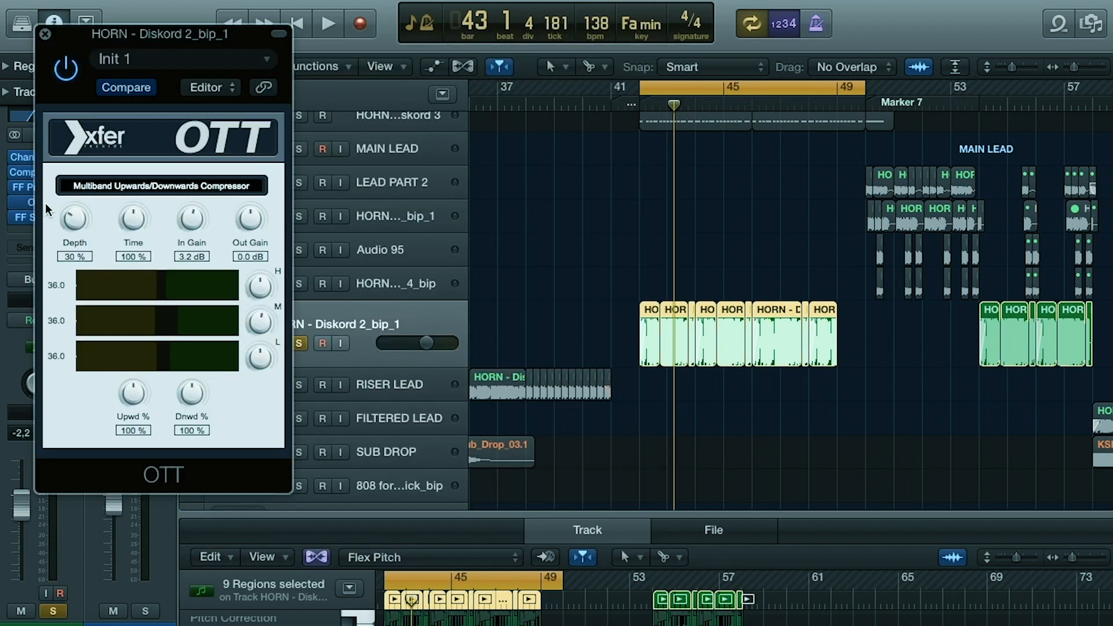
{"action": "left_click", "coordinate": [45, 34]}
{"action": "left_click", "coordinate": [41, 219]}
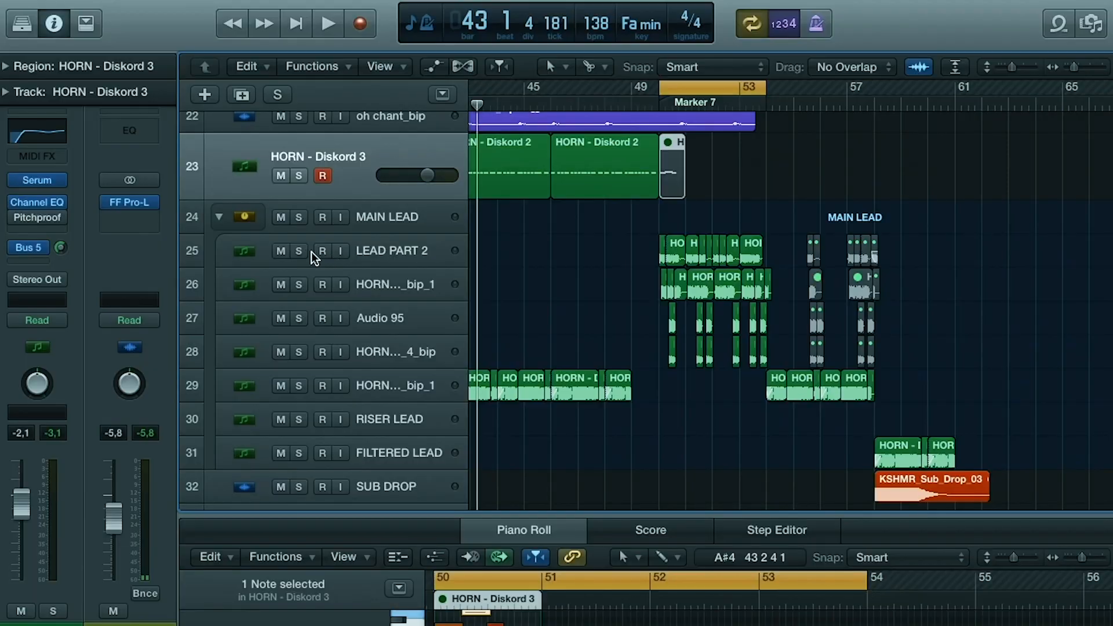
Solo LEAD PART 2 in the MAIN LEAD stack and play the cycle from bar 50
{"action": "left_click", "coordinate": [299, 251]}
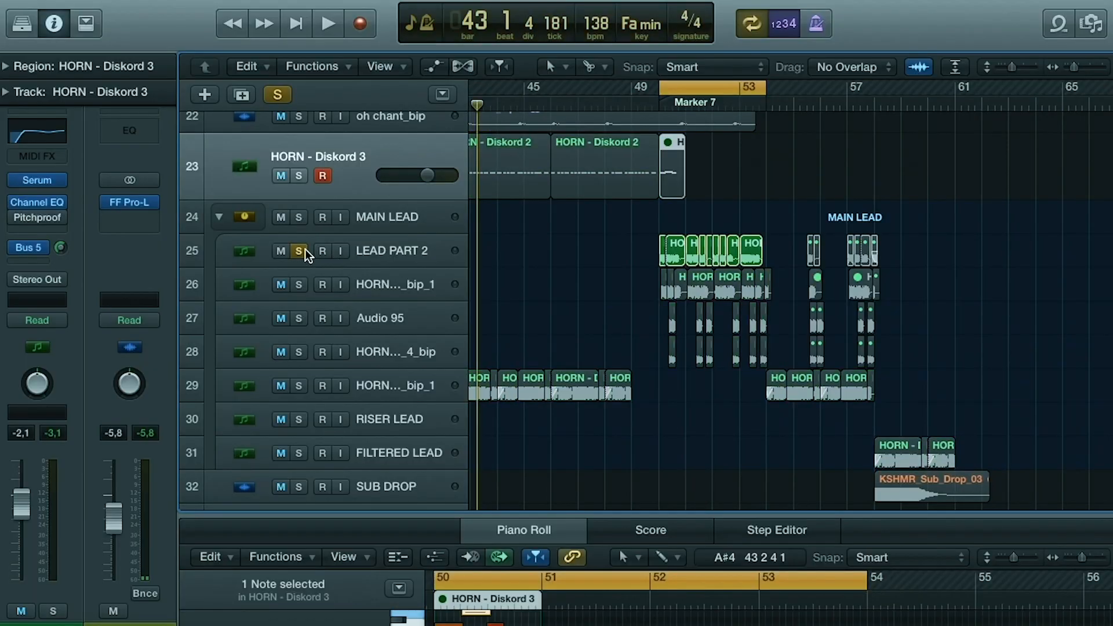
{"action": "key", "text": "space"}
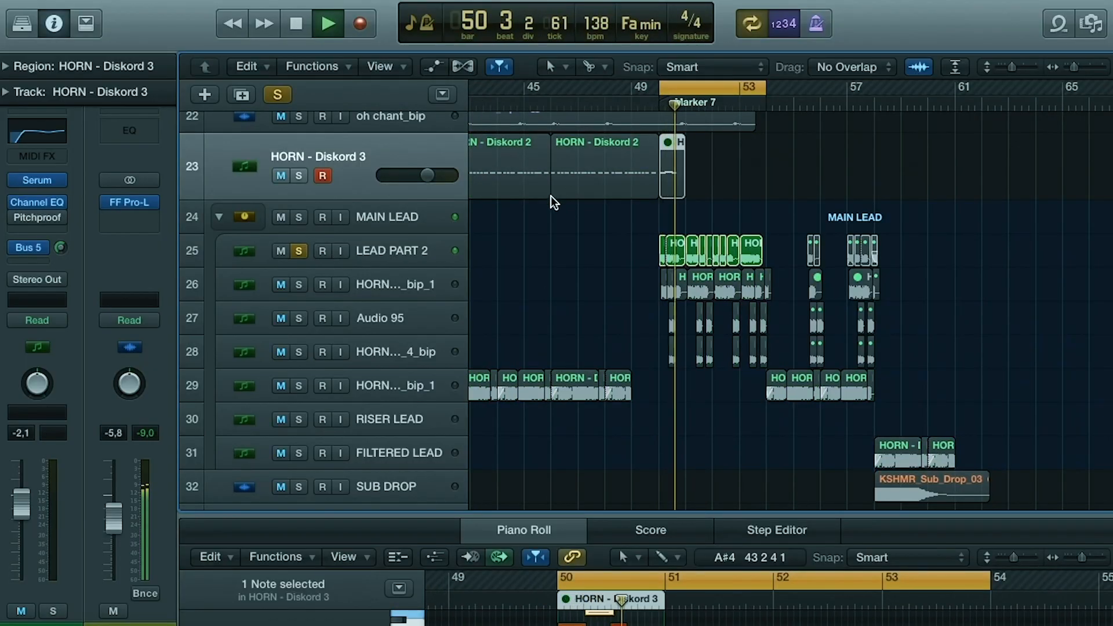
Switch between the HORN - Diskord 3 region and the LEAD PART 2 track during cycle playback to compare them, ending on LEAD PART 2 stopped
{"action": "left_click", "coordinate": [424, 245]}
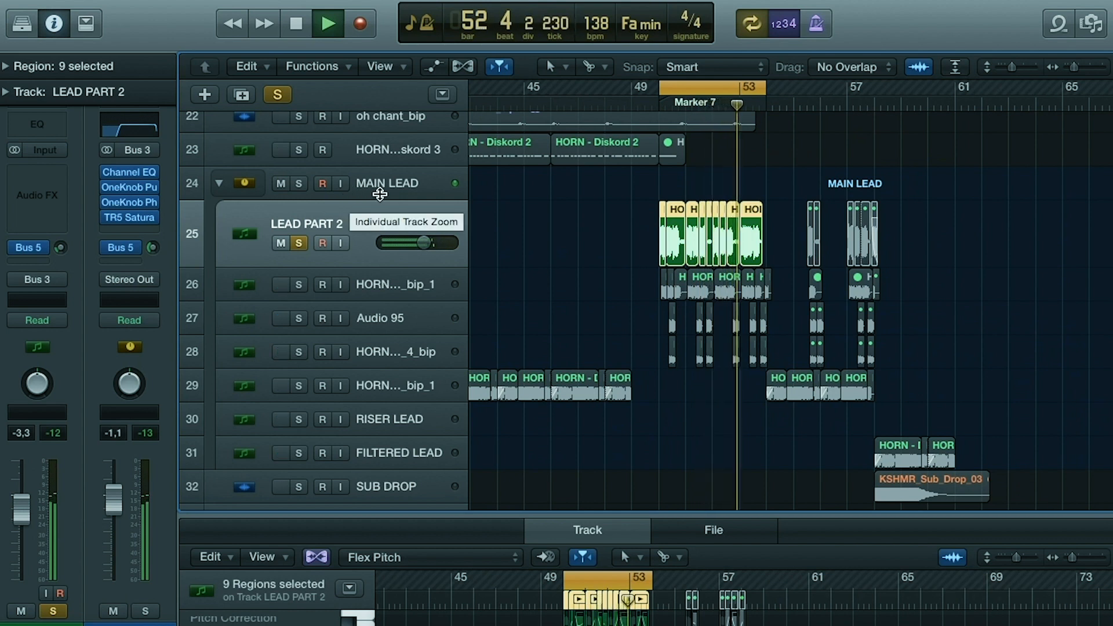
{"action": "left_click", "coordinate": [673, 152]}
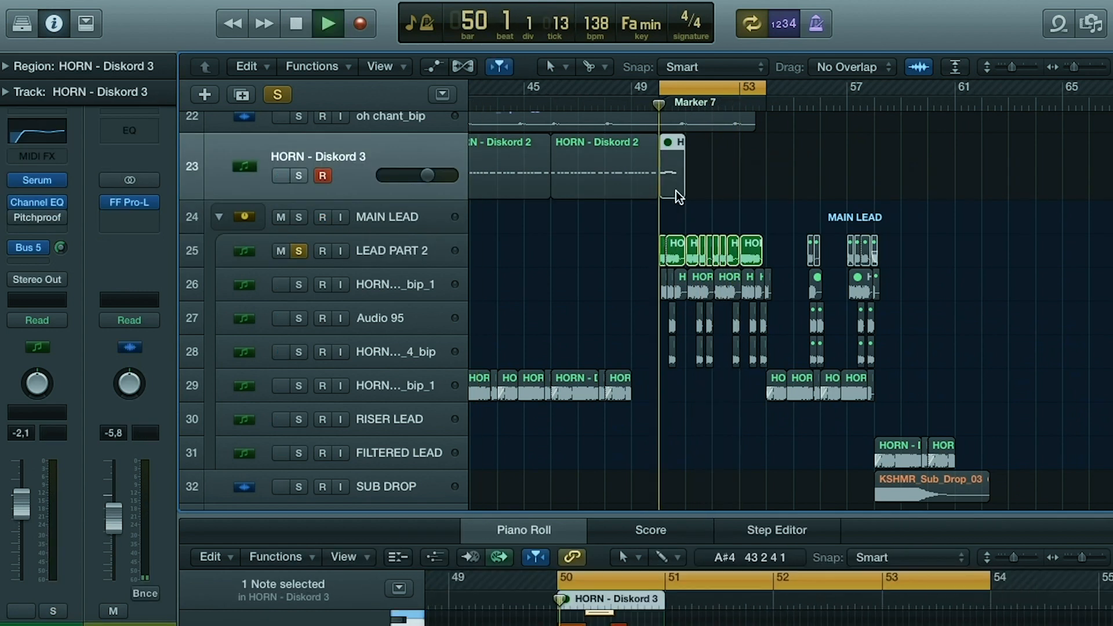
{"action": "left_click", "coordinate": [423, 244]}
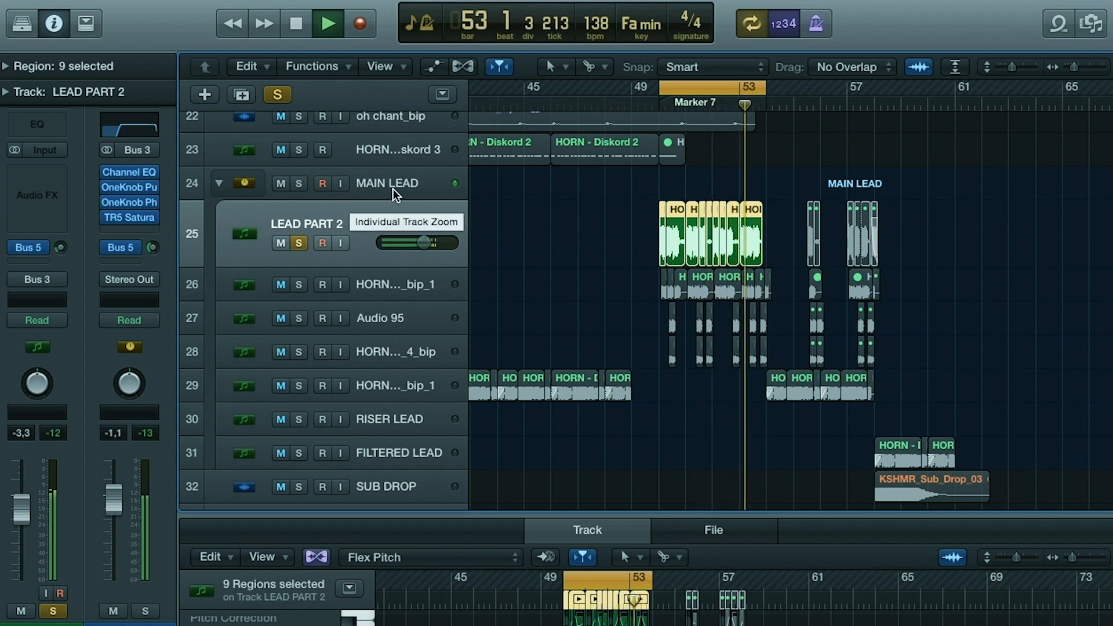
{"action": "key", "text": "space"}
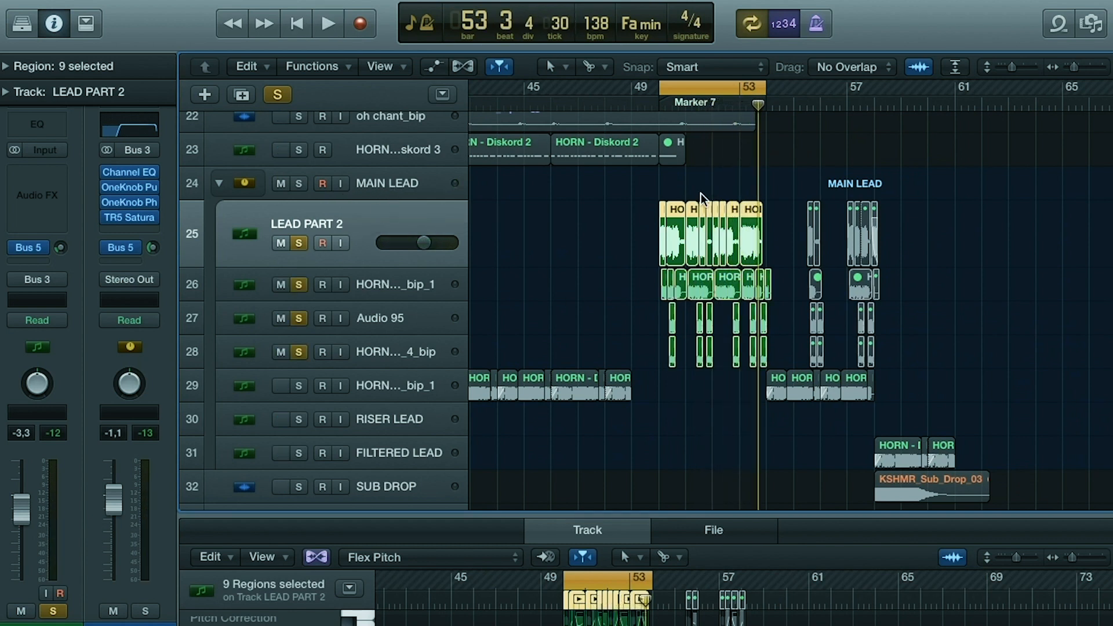
Play the soloed LEAD PART 2 together with the layers on tracks 26 to 28, stop, and take LEAD PART 2 out of solo
{"action": "scroll", "coordinate": [701, 197], "scroll_direction": "up", "scroll_amount": 5}
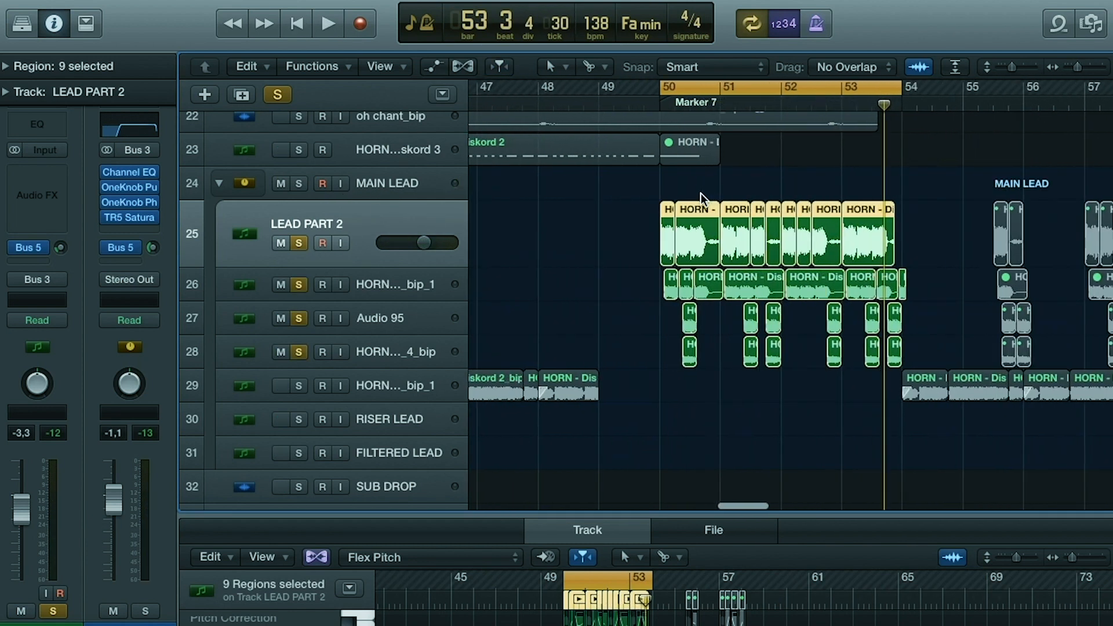
{"action": "key", "text": "space"}
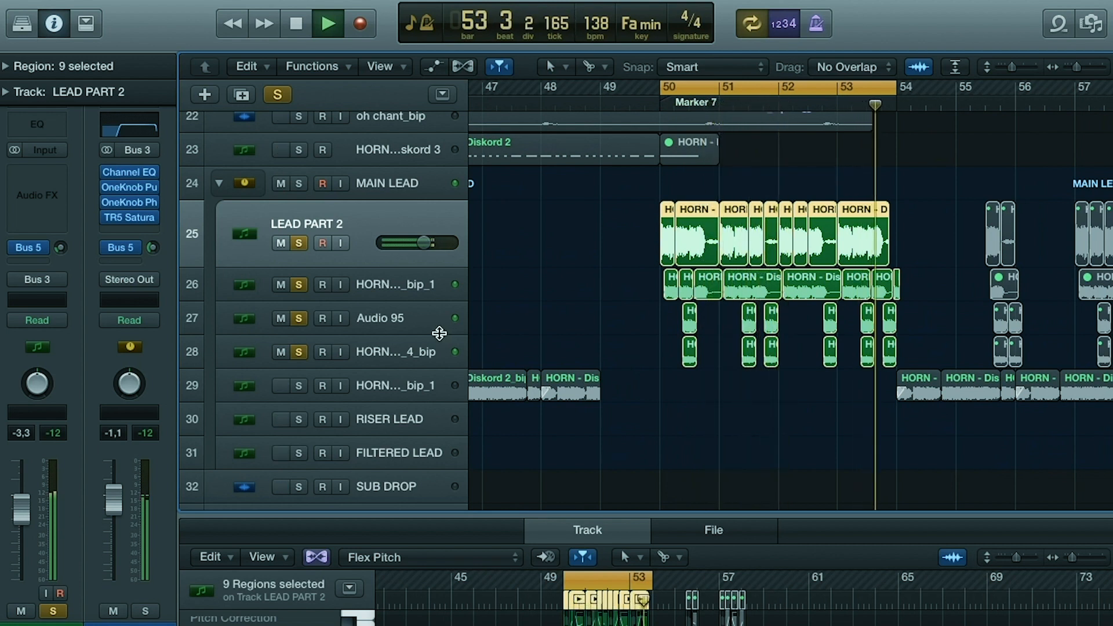
{"action": "key", "text": "space"}
{"action": "left_click", "coordinate": [298, 243]}
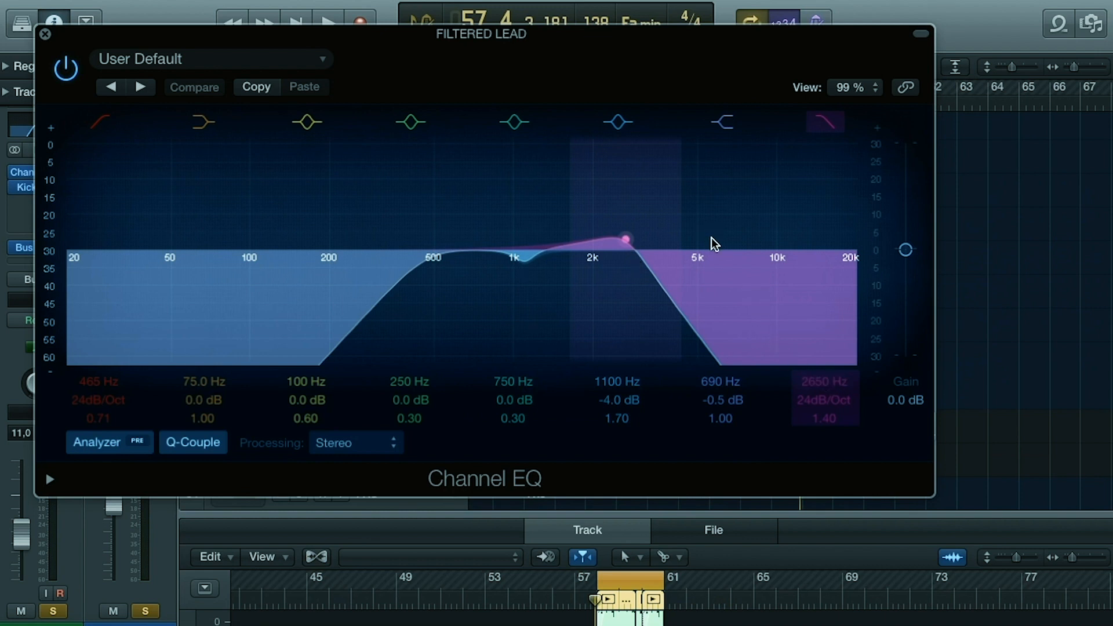
Play the soloed FILTERED LEAD from bar 58 and review its Kickstart sidechain plug-in, closing the open Channel EQ first
{"action": "left_click", "coordinate": [45, 36]}
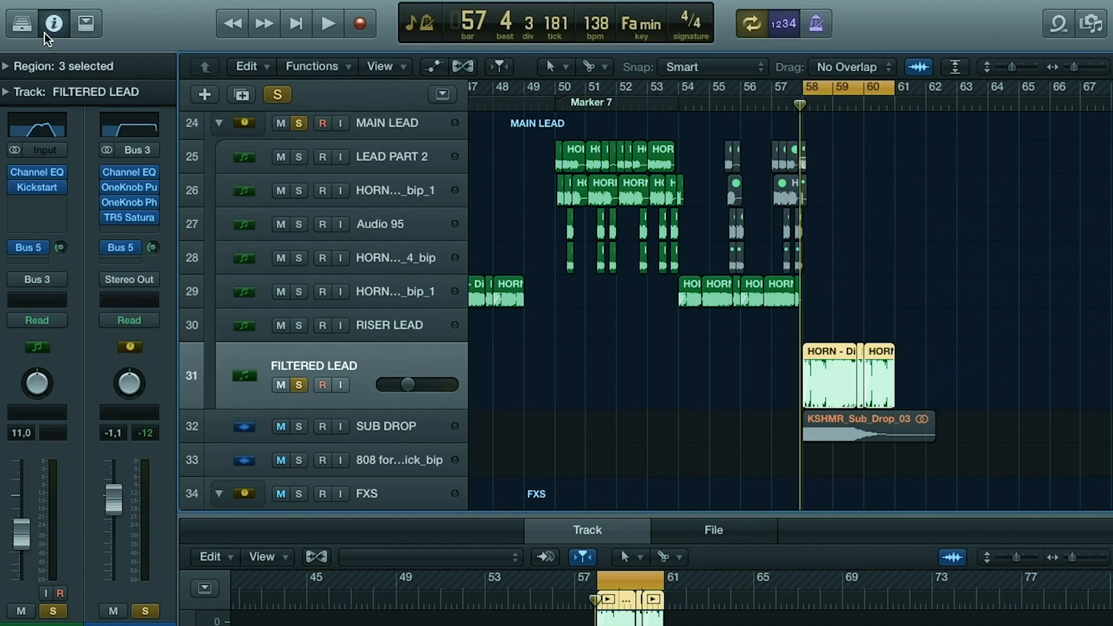
{"action": "key", "text": "space"}
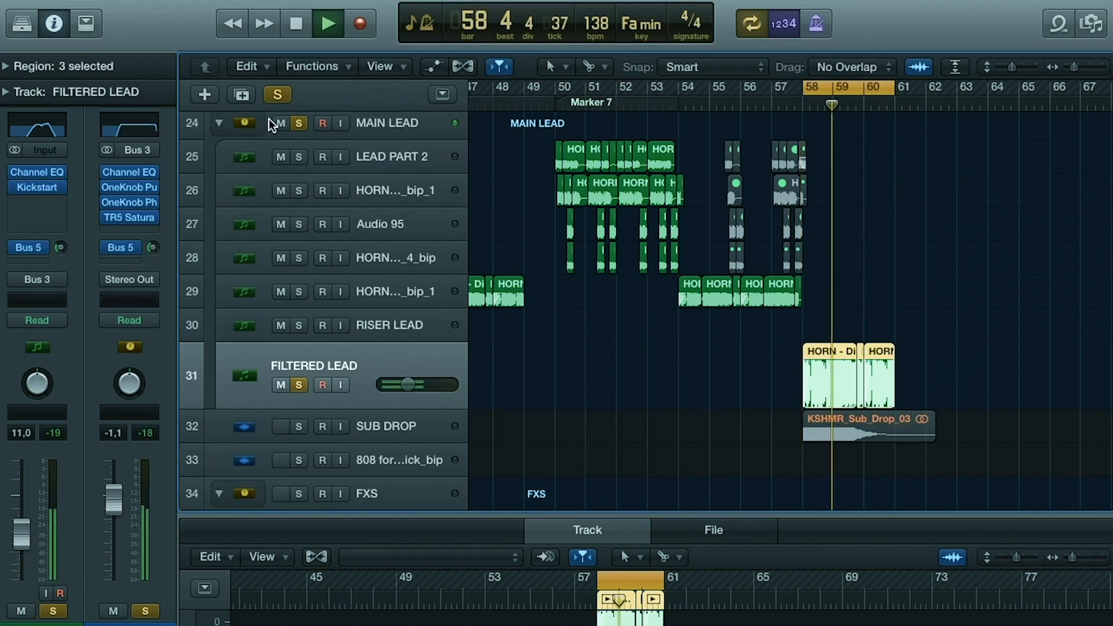
{"action": "left_click", "coordinate": [38, 186]}
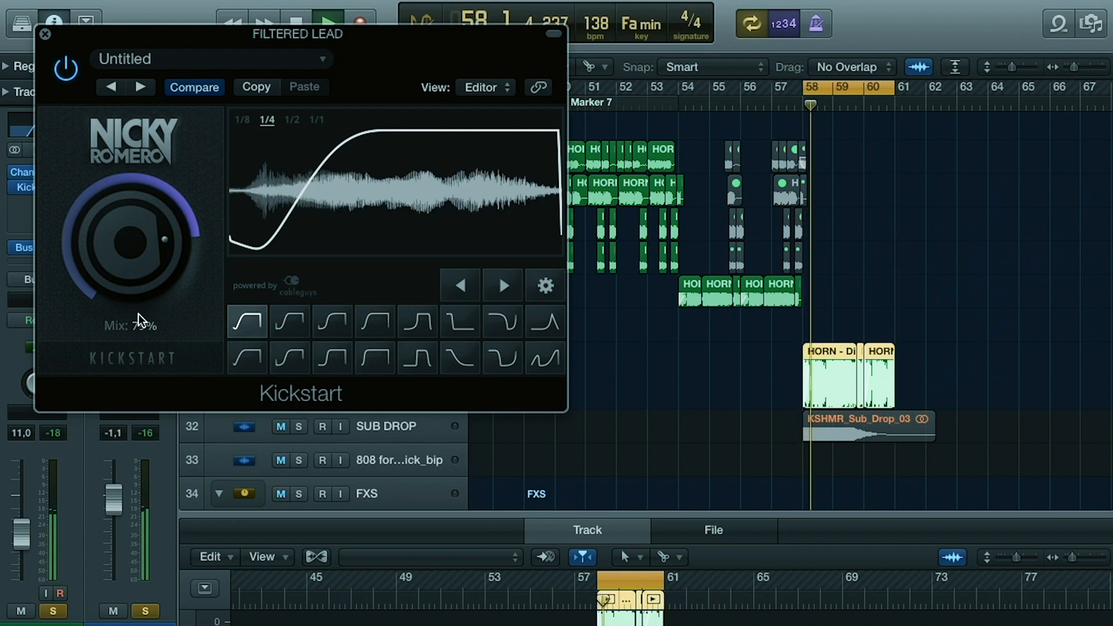
{"action": "left_click", "coordinate": [44, 34]}
{"action": "key", "text": "space"}
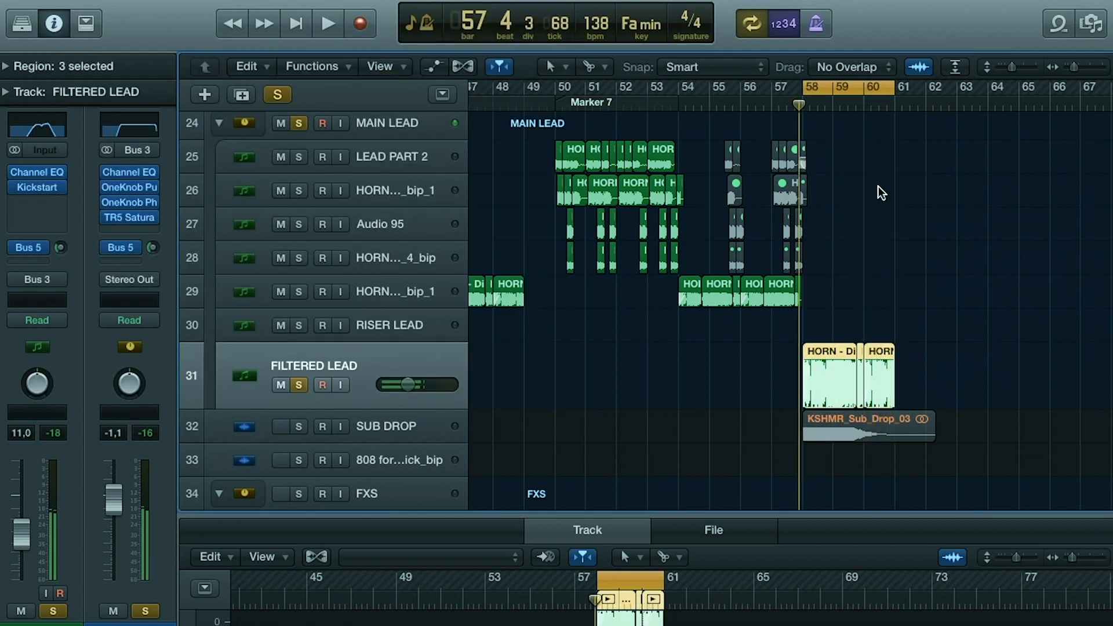
Show the Bus 5 reverb channel used by FILTERED LEAD and clear all solos
{"action": "left_click", "coordinate": [30, 249]}
{"action": "left_click", "coordinate": [277, 94]}
{"action": "key", "text": "super+Left"}
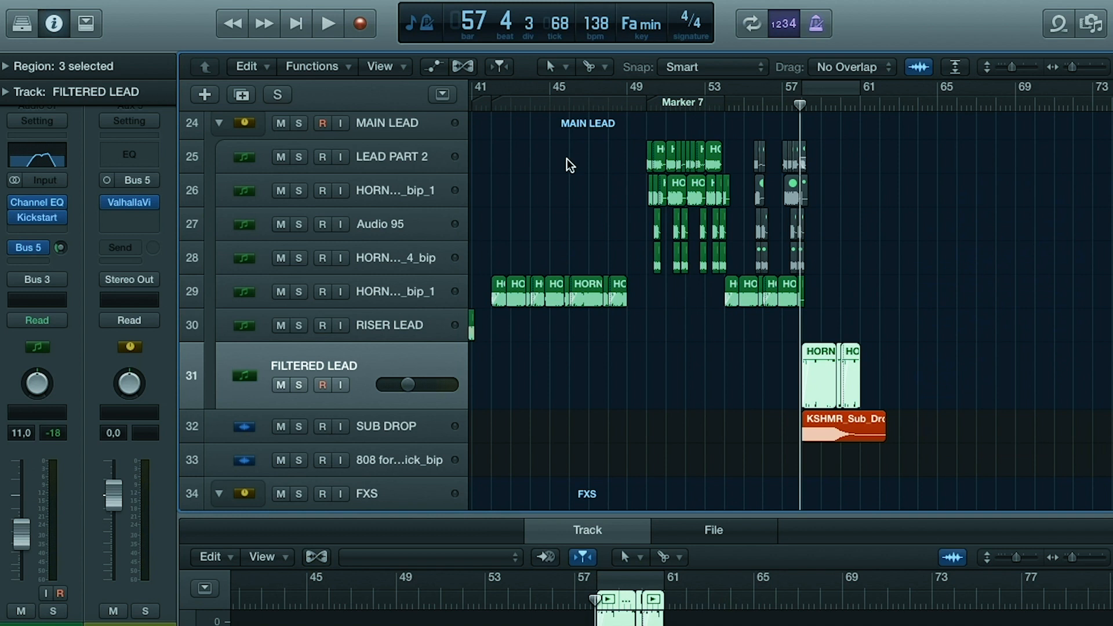
Look over the percussion and bass tracks around DROP 2 with narrower track headers, and select JERSEY BASS bounced
{"action": "scroll", "coordinate": [567, 159], "scroll_direction": "down", "scroll_amount": 5}
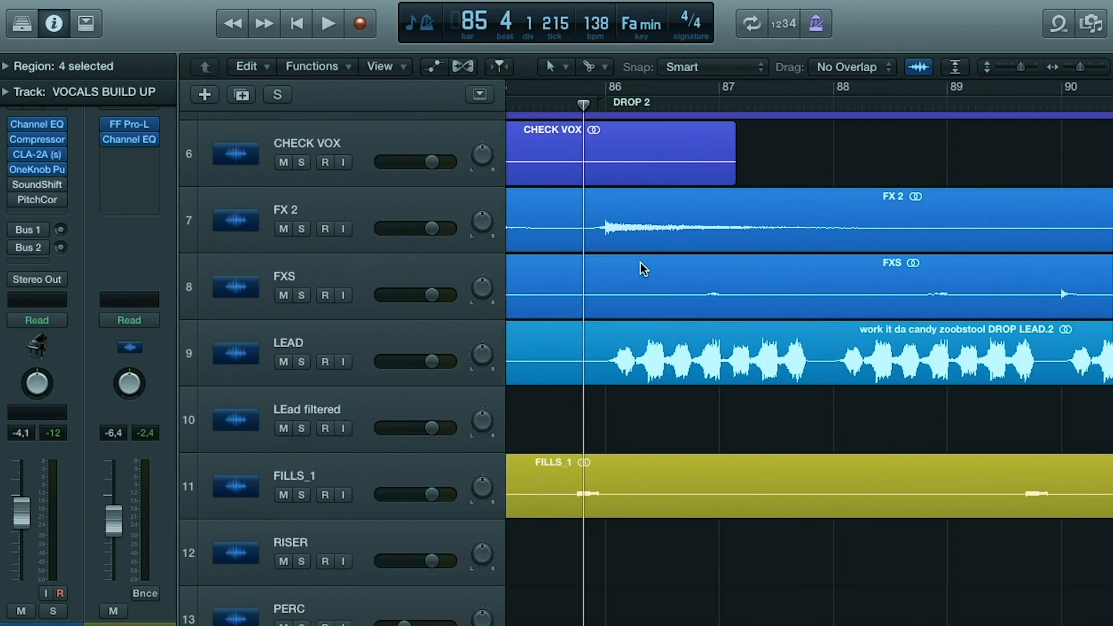
{"action": "key", "text": "super+Left"}
{"action": "key", "text": "super+Left"}
{"action": "key", "text": "super+Left"}
{"action": "key", "text": "super+Left"}
{"action": "key", "text": "super+Left"}
{"action": "key", "text": "super+Left"}
{"action": "key", "text": "super+Left"}
{"action": "key", "text": "super+Left"}
{"action": "key", "text": "super+Left"}
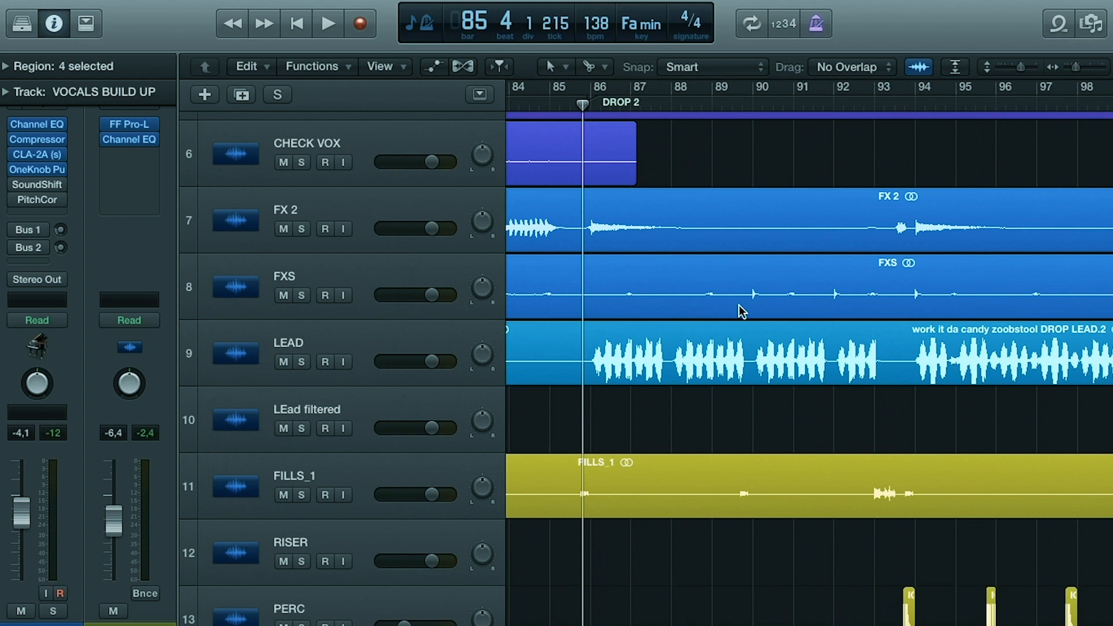
{"action": "scroll", "coordinate": [742, 311], "scroll_direction": "down", "scroll_amount": 6}
{"action": "mouse_move", "coordinate": [505, 355]}
{"action": "left_mouse_down"}
{"action": "mouse_move", "coordinate": [613, 357]}
{"action": "mouse_move", "coordinate": [445, 379]}
{"action": "left_mouse_up"}
{"action": "key", "text": "super+Left"}
{"action": "key", "text": "super+Left"}
{"action": "key", "text": "super+Left"}
{"action": "key", "text": "super+Left"}
{"action": "key", "text": "super+Left"}
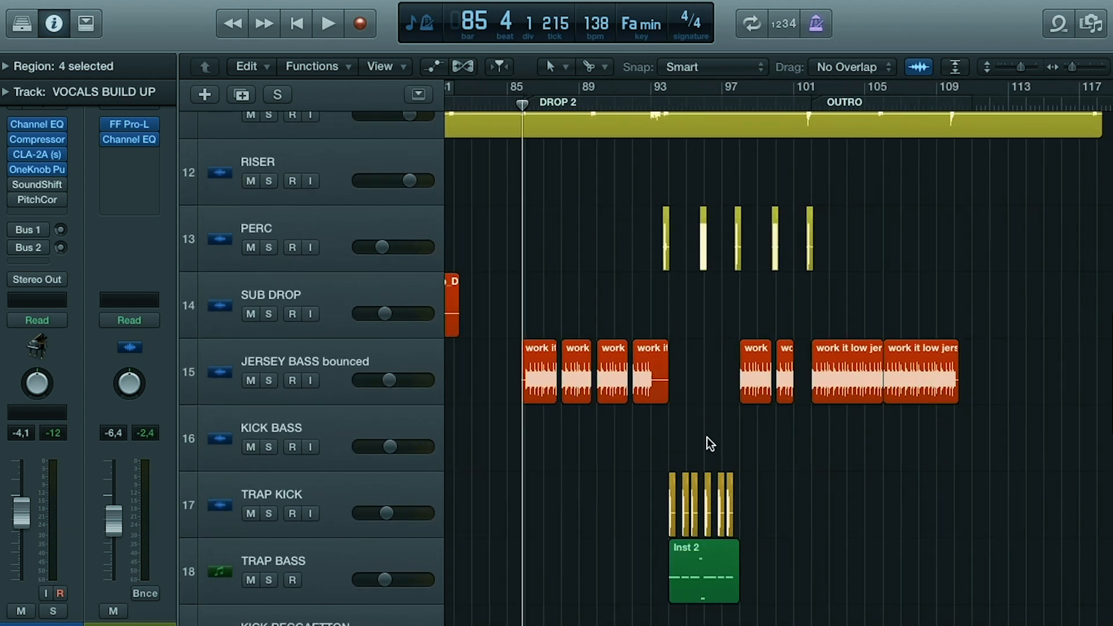
{"action": "left_click", "coordinate": [504, 370]}
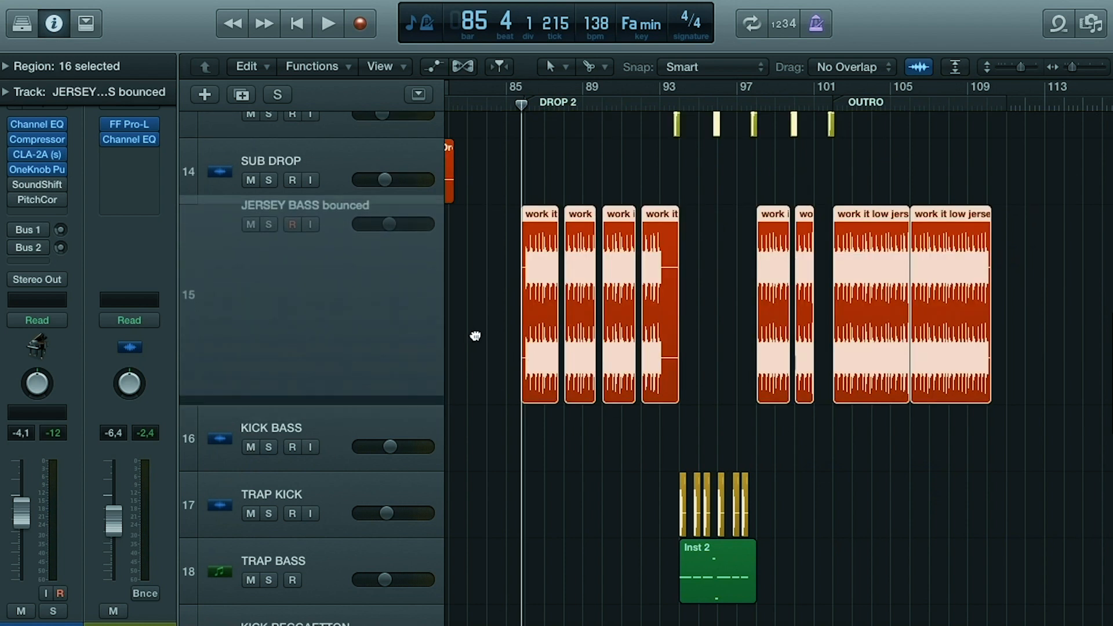
Go back to the LEAD and FX tracks and play the song from bar 85 into DROP 2
{"action": "scroll", "coordinate": [672, 215], "scroll_direction": "up", "scroll_amount": 3}
{"action": "scroll", "coordinate": [671, 214], "scroll_direction": "up", "scroll_amount": 5}
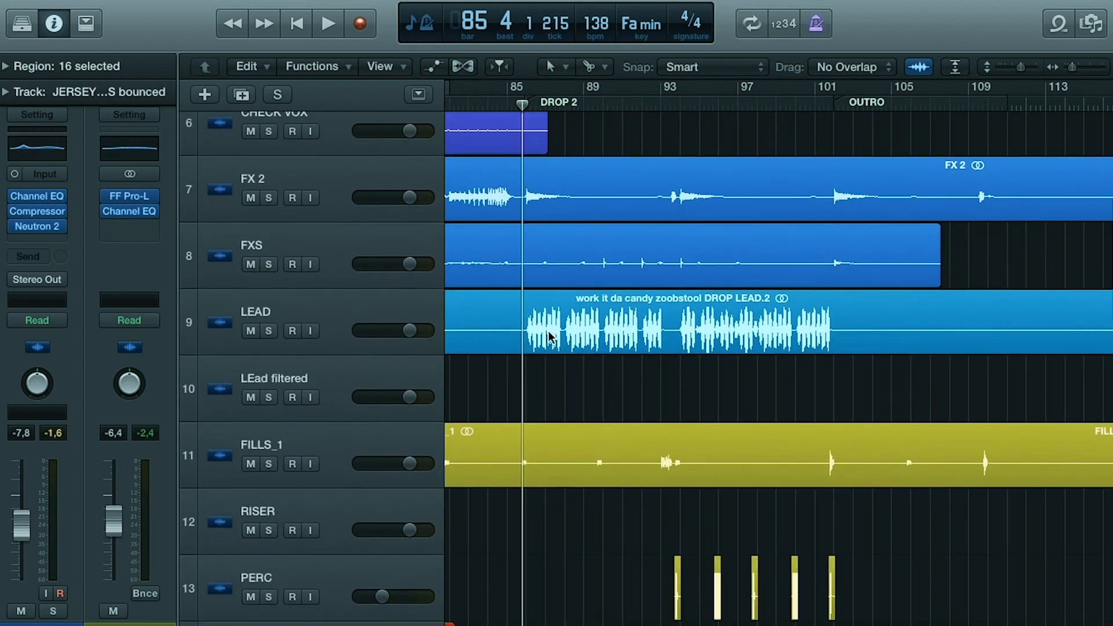
{"action": "left_click", "coordinate": [515, 105]}
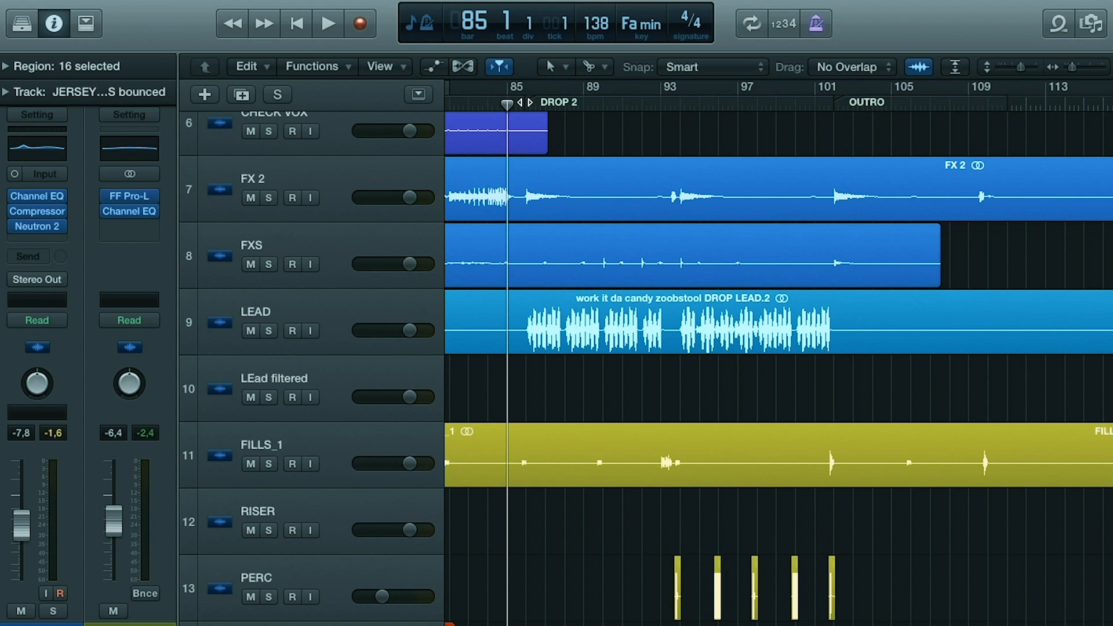
{"action": "key", "text": "space"}
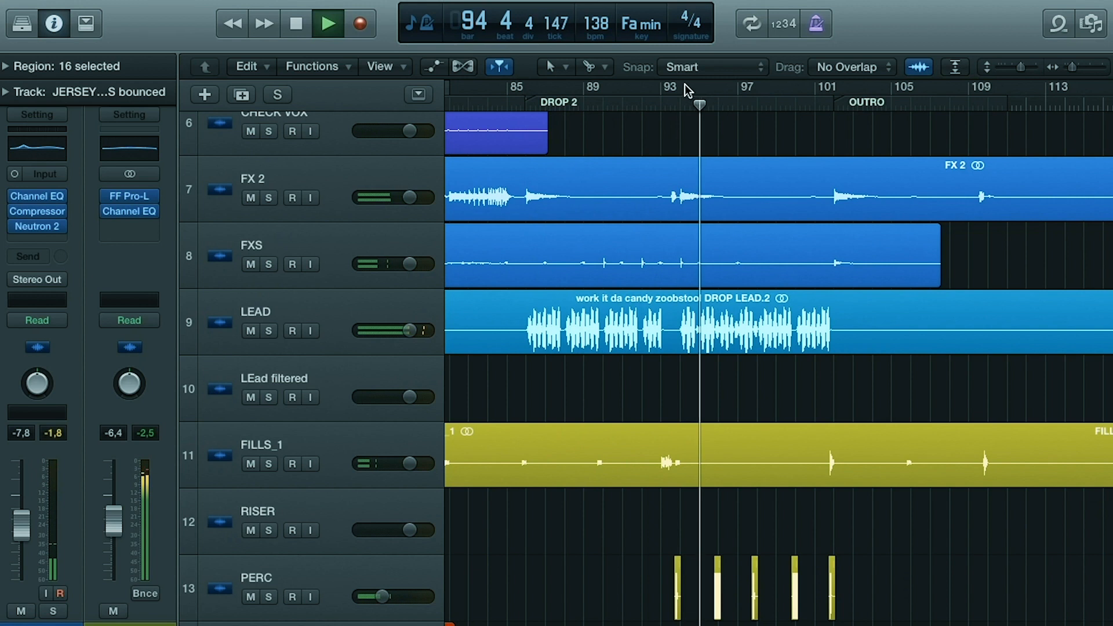
Set a cycle range over the second half of DROP 2 starting at bar 94, bring up the trap tracks and stop playback
{"action": "left_click_drag", "start_coordinate": [684, 84], "coordinate": [829, 107]}
{"action": "scroll", "coordinate": [710, 476], "scroll_direction": "down", "scroll_amount": 10}
{"action": "scroll", "coordinate": [711, 522], "scroll_direction": "down", "scroll_amount": 7}
{"action": "key", "text": "space"}
Solo TRAP KICK and TRAP BASS and play them together from bar 94
{"action": "key", "text": "super+Right"}
{"action": "key", "text": "super+Right"}
{"action": "key", "text": "super+Right"}
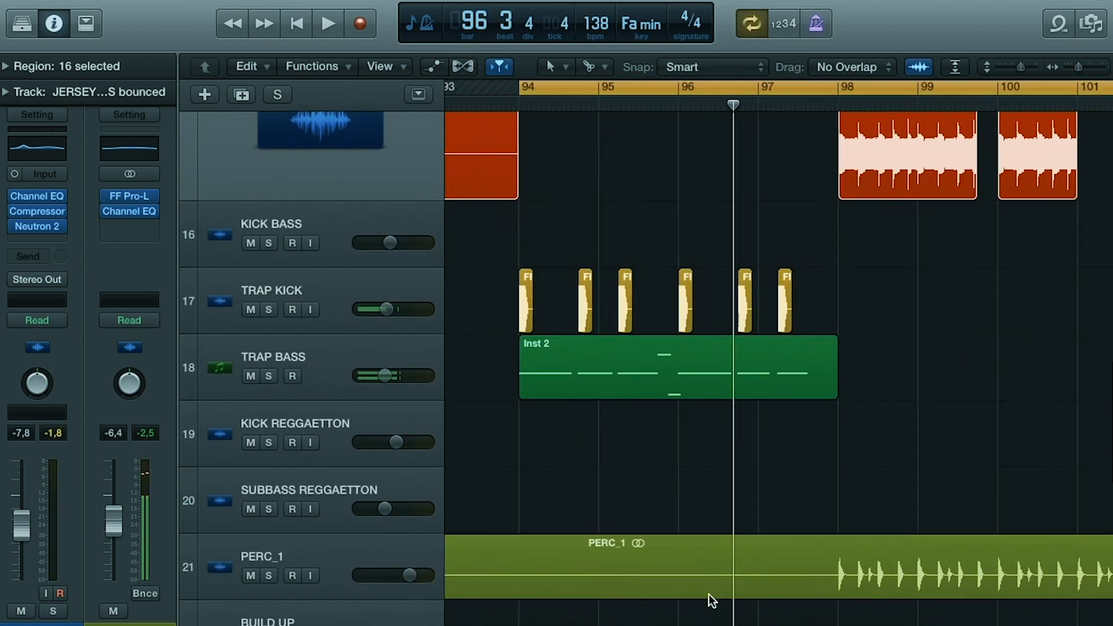
{"action": "key", "text": "super+Left"}
{"action": "left_click_drag", "start_coordinate": [270, 318], "coordinate": [268, 376]}
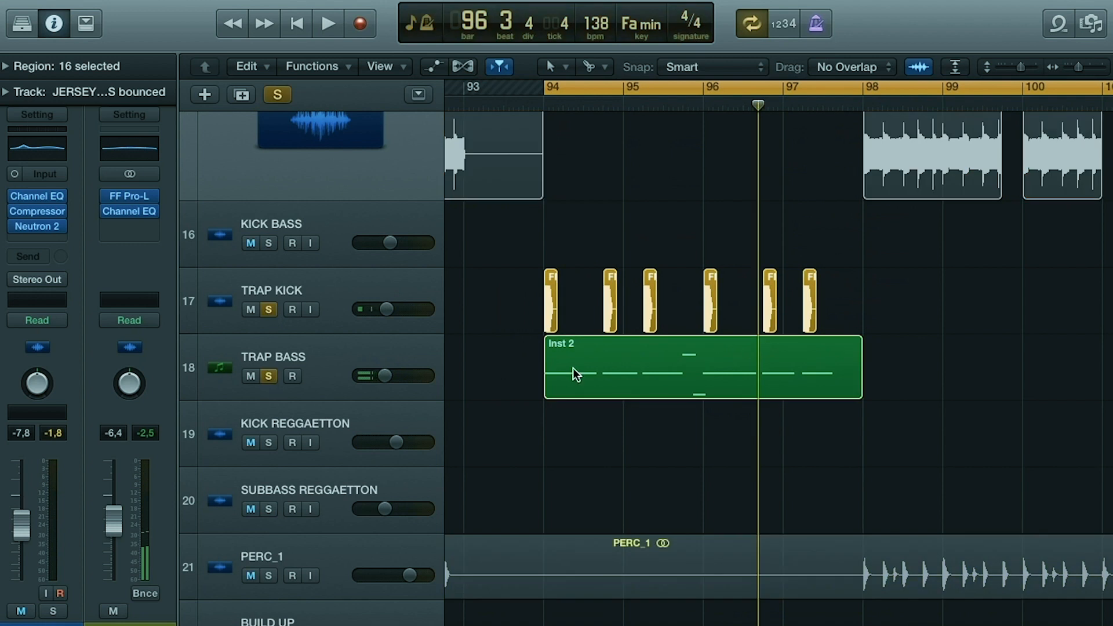
{"action": "key", "text": "space"}
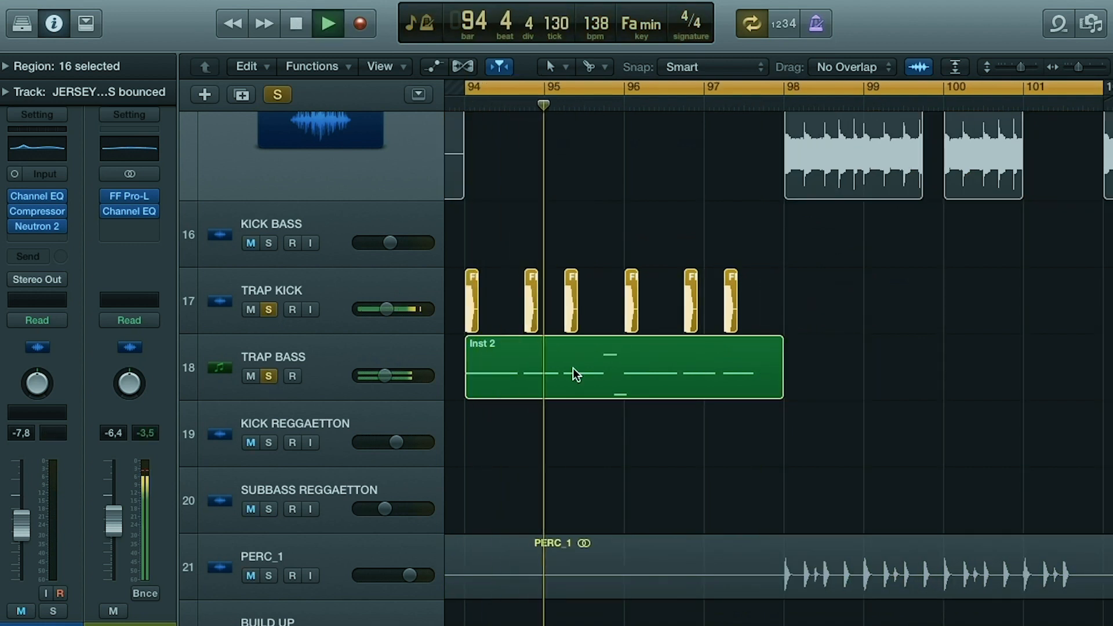
{"action": "scroll", "coordinate": [573, 369], "scroll_direction": "left", "scroll_amount": 2}
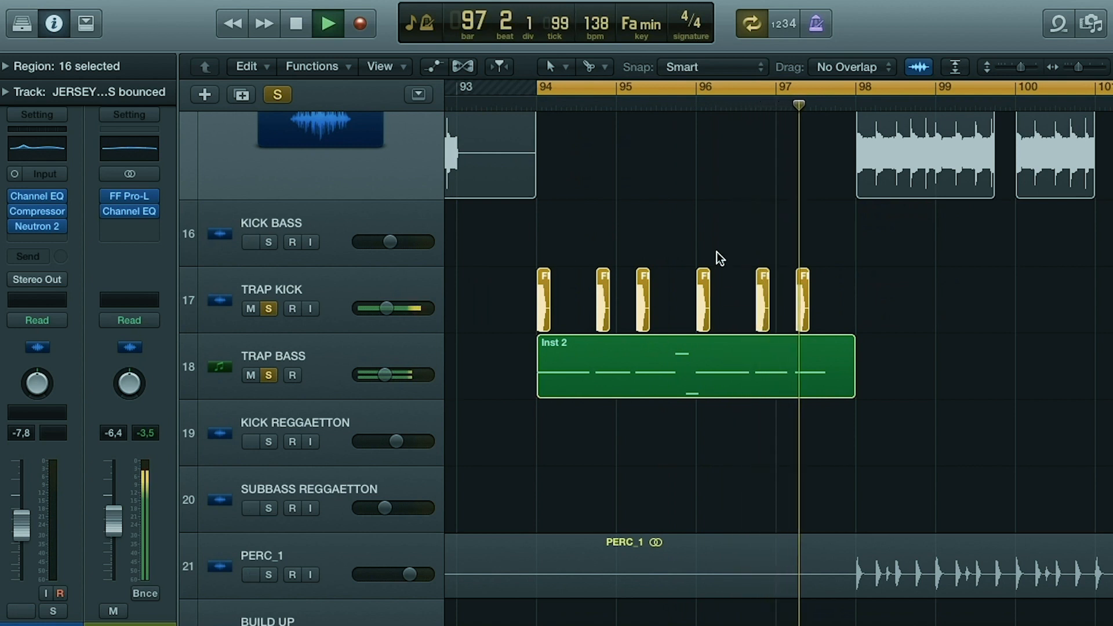
Stop playback and set the cycle range to bars 94 to 98, covering the trap section
{"action": "key", "text": "space"}
{"action": "left_click", "coordinate": [561, 87]}
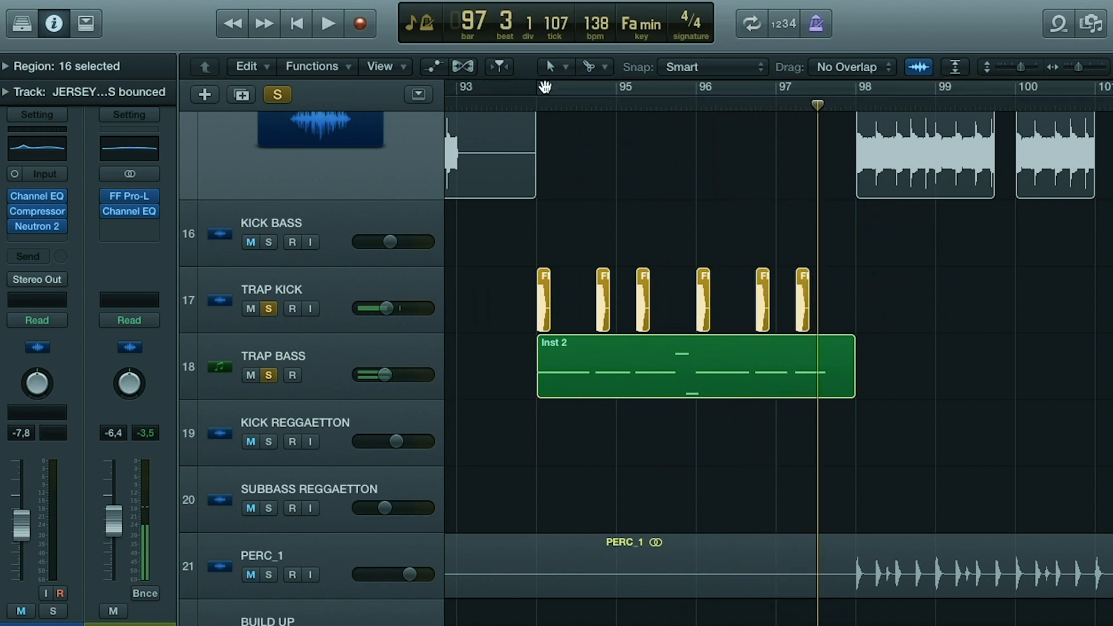
{"action": "left_click_drag", "start_coordinate": [545, 87], "coordinate": [835, 155]}
Select the TRAP KICK track and examine the waveform of its first FM_kick_trappy_2 region up close
{"action": "left_click", "coordinate": [325, 283]}
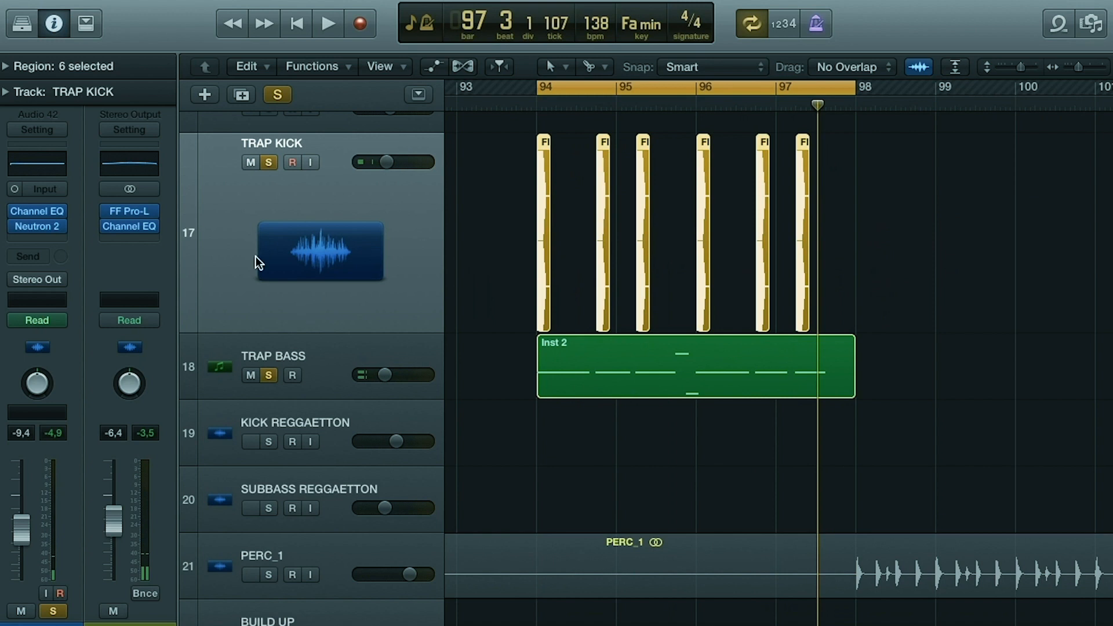
{"action": "key", "text": "super+Right"}
{"action": "key", "text": "super+Right"}
{"action": "key", "text": "super+Right"}
{"action": "key", "text": "super+Right"}
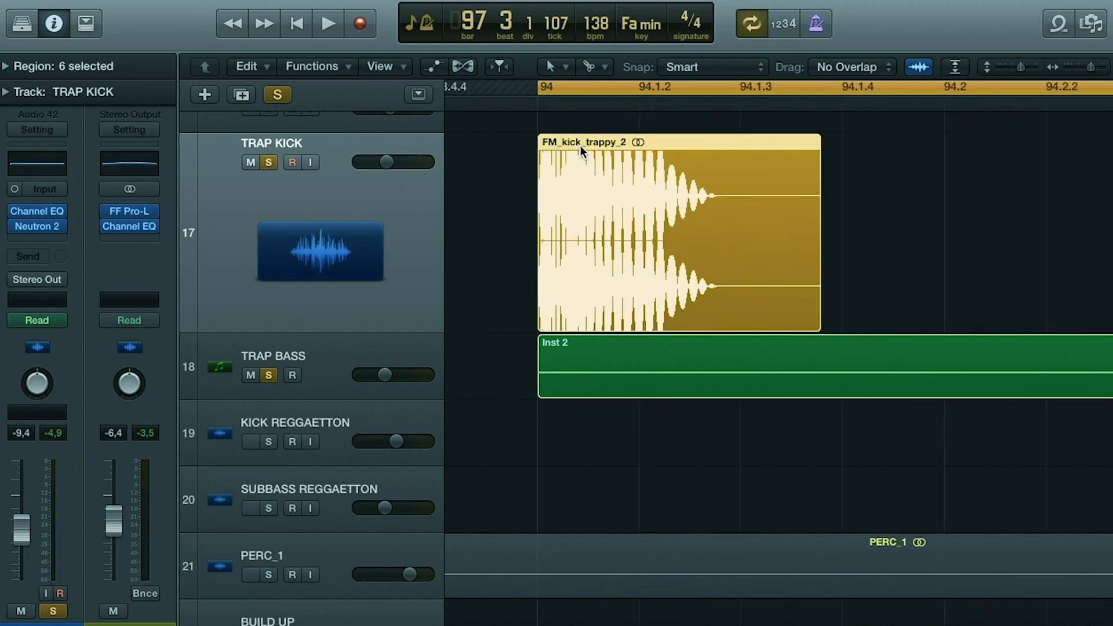
{"action": "key", "text": "super+Left"}
{"action": "key", "text": "super+Left"}
{"action": "key", "text": "super+Left"}
{"action": "key", "text": "super+Left"}
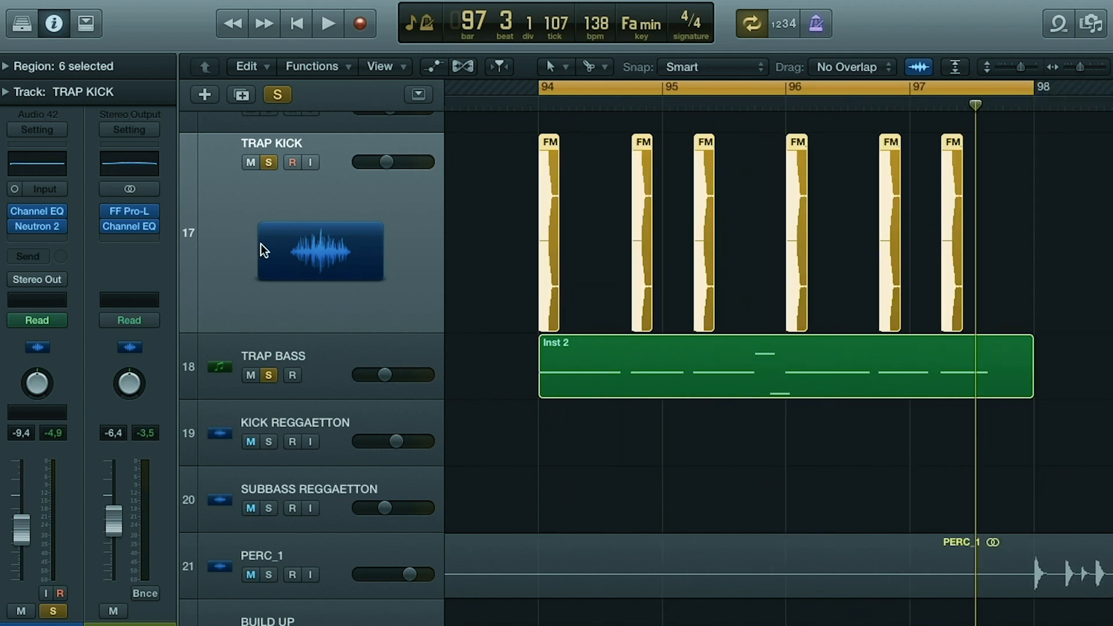
Review the Channel EQ and the Neutron 2 Transient Shaper settings on the TRAP KICK track
{"action": "left_click", "coordinate": [37, 211]}
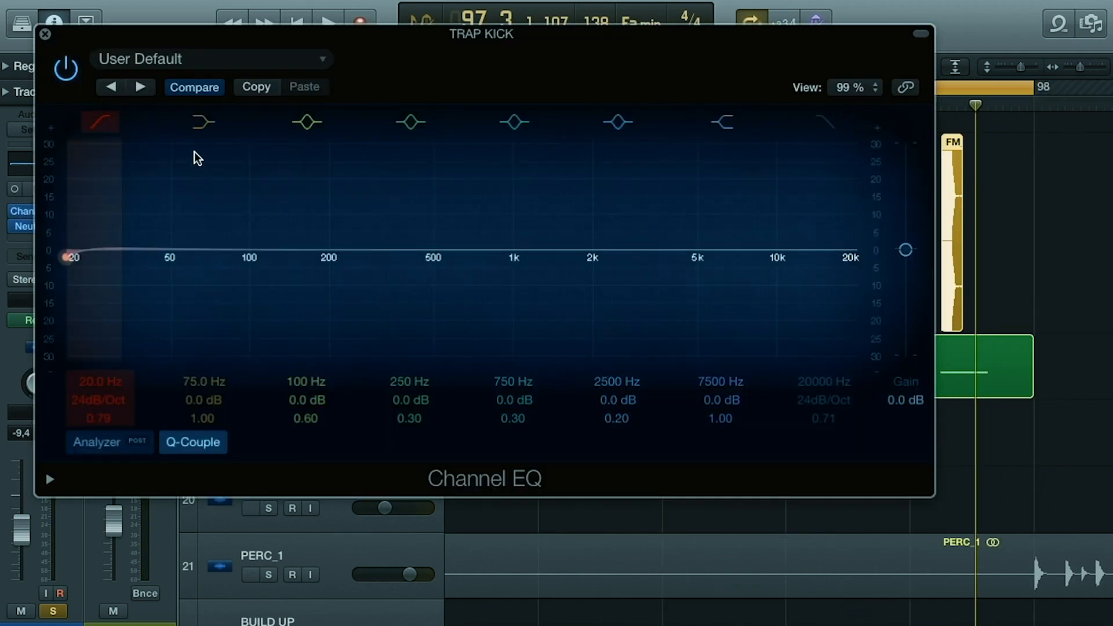
{"action": "left_click", "coordinate": [44, 34]}
{"action": "left_click", "coordinate": [37, 225]}
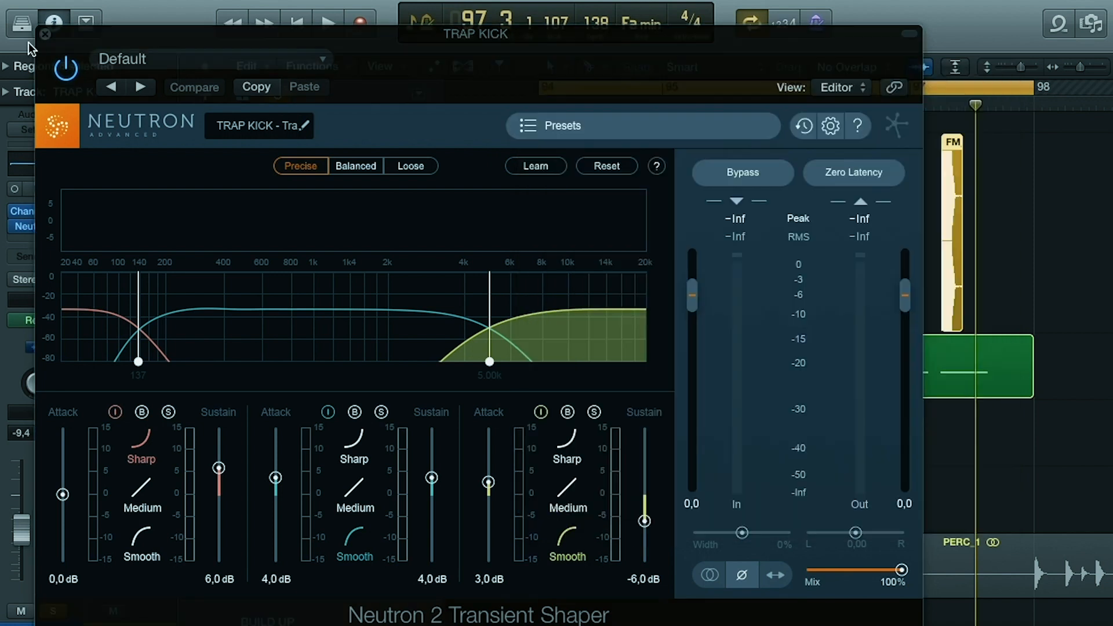
{"action": "left_click", "coordinate": [44, 35]}
Play the trap cycle and take TRAP BASS out of solo to hear TRAP KICK alone
{"action": "key", "text": "space"}
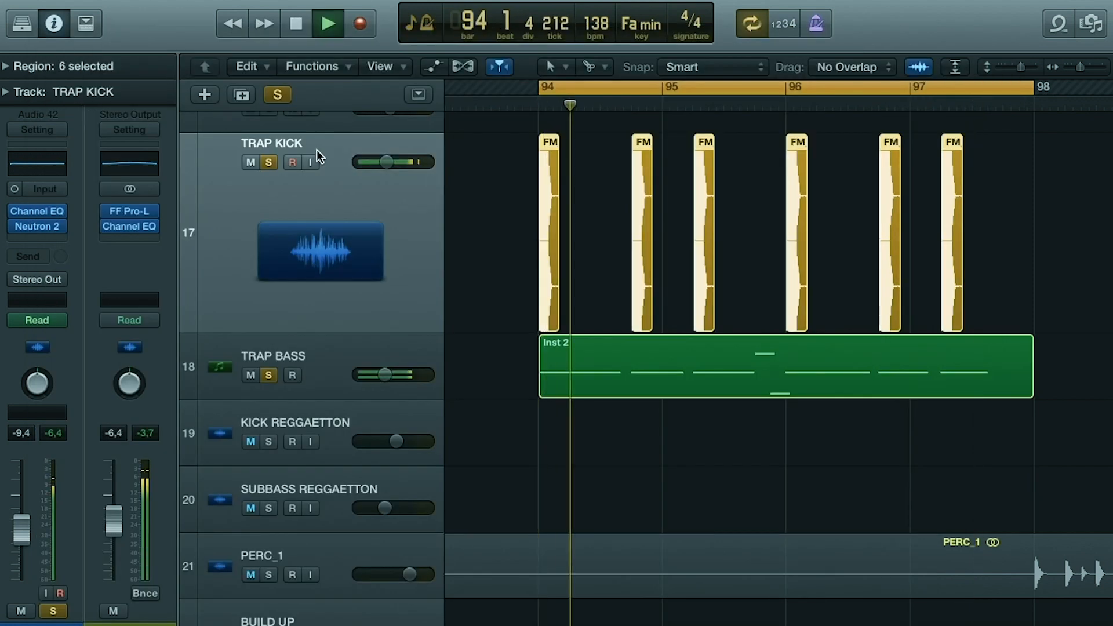
{"action": "left_click", "coordinate": [269, 376]}
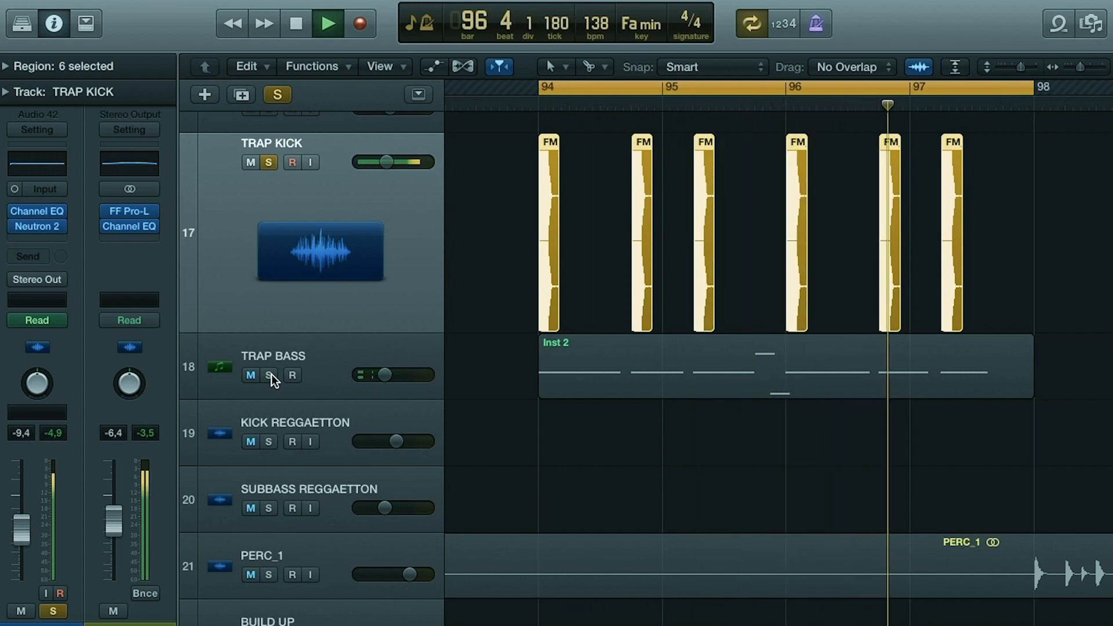
{"action": "key", "text": "space"}
Select the TRAP BASS track, clear all solos and solo TRAP BASS alone
{"action": "left_click", "coordinate": [272, 358]}
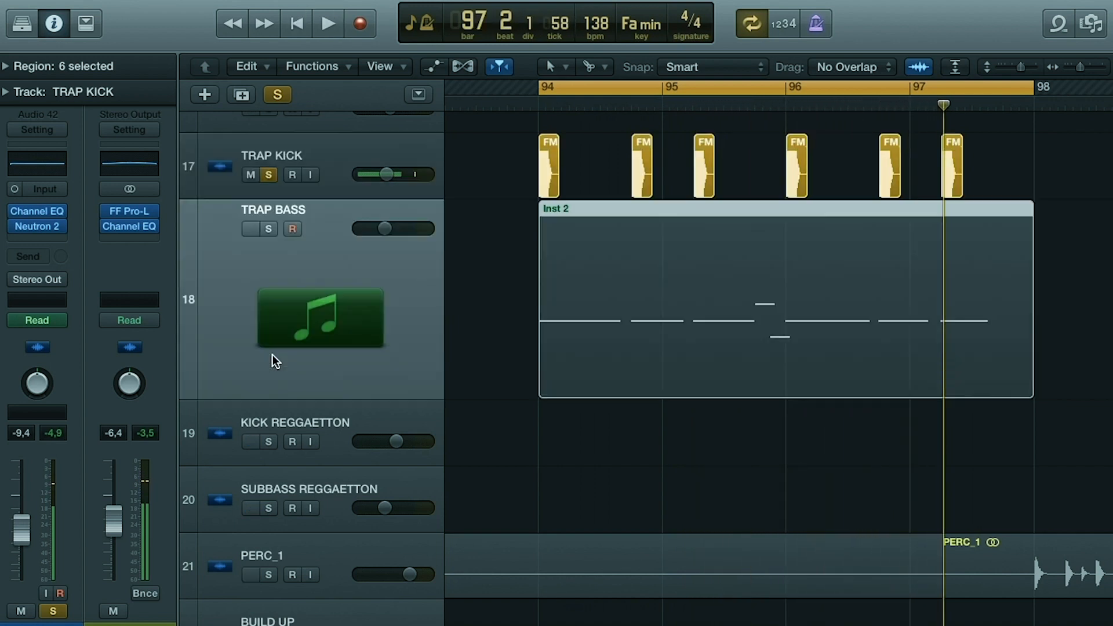
{"action": "left_click", "coordinate": [277, 95]}
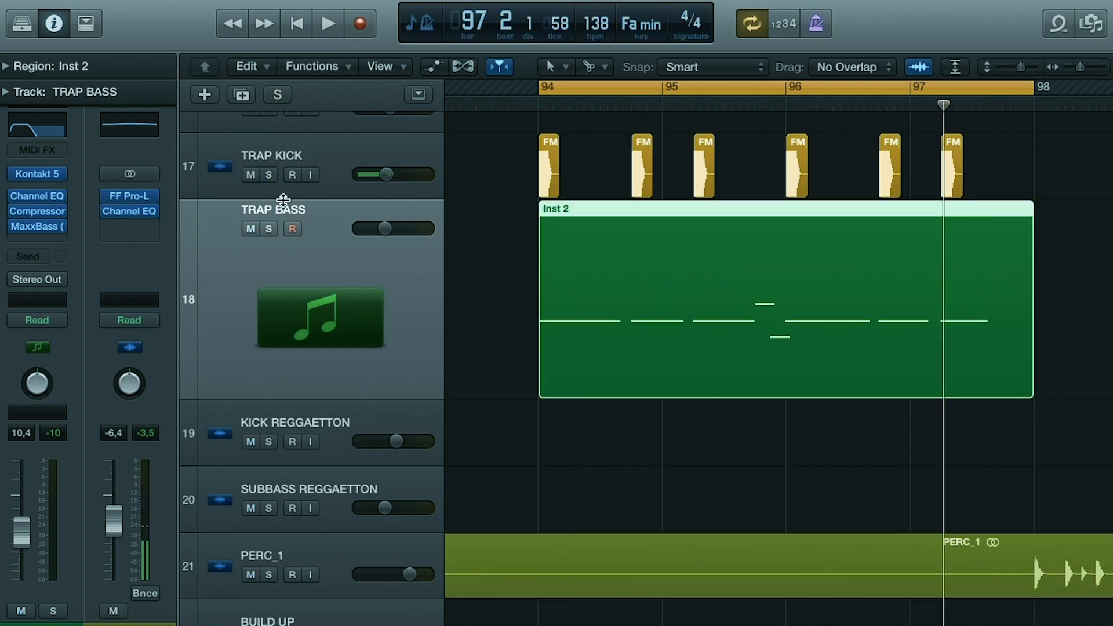
{"action": "left_click", "coordinate": [268, 229]}
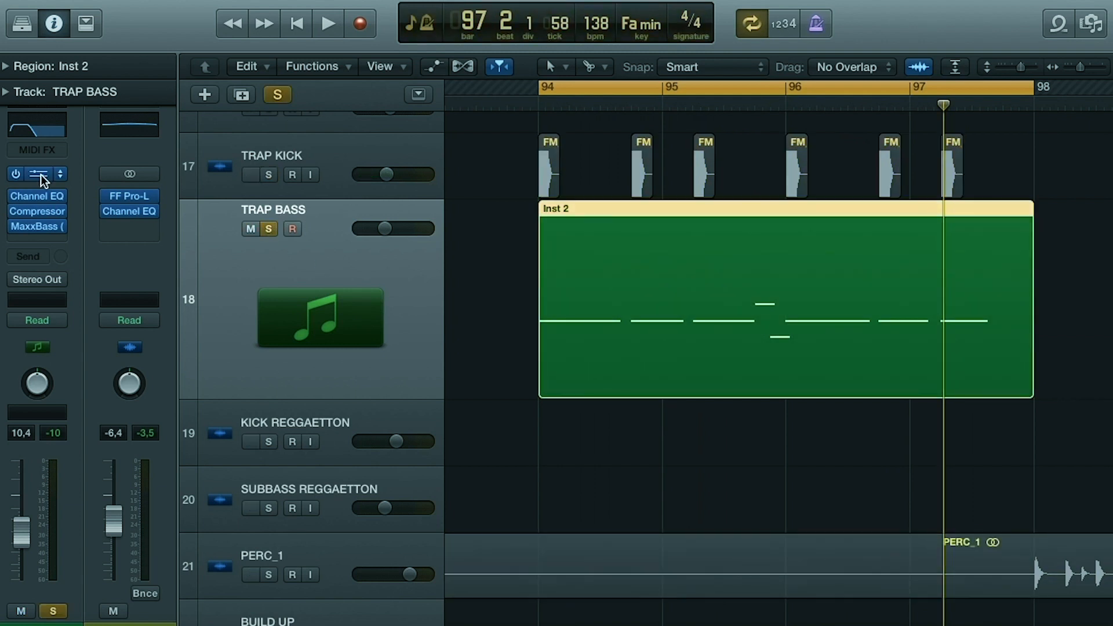
Review the Kontakt 5 instrument and the Channel EQ's low-cut and high-cut filtering on the TRAP BASS track
{"action": "left_click", "coordinate": [40, 175]}
{"action": "left_click", "coordinate": [41, 193]}
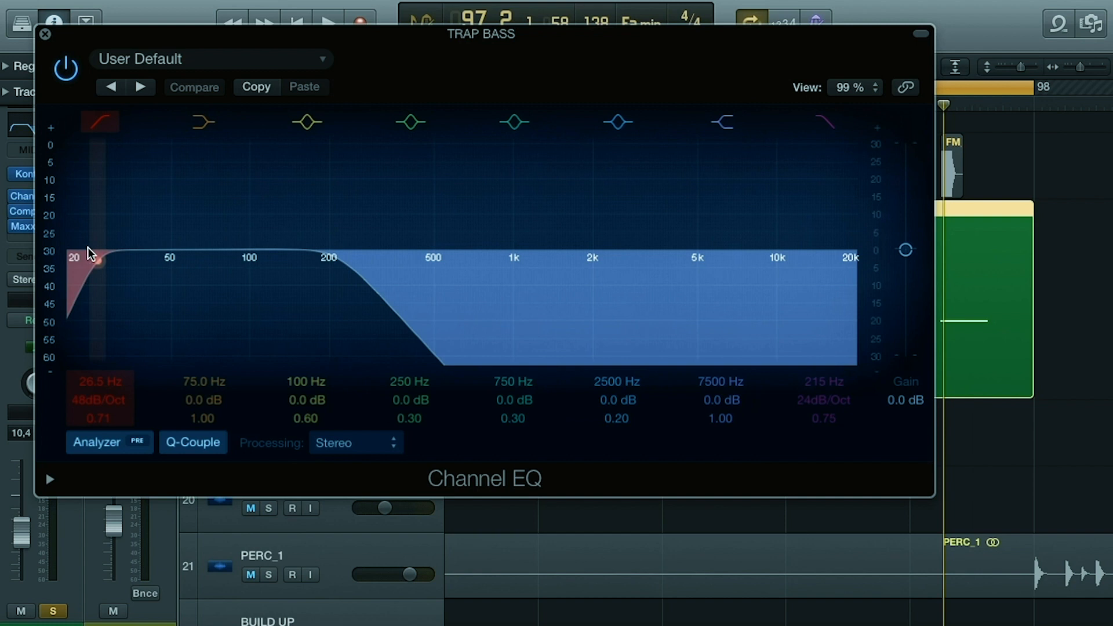
{"action": "left_click", "coordinate": [100, 122]}
{"action": "left_click", "coordinate": [45, 34]}
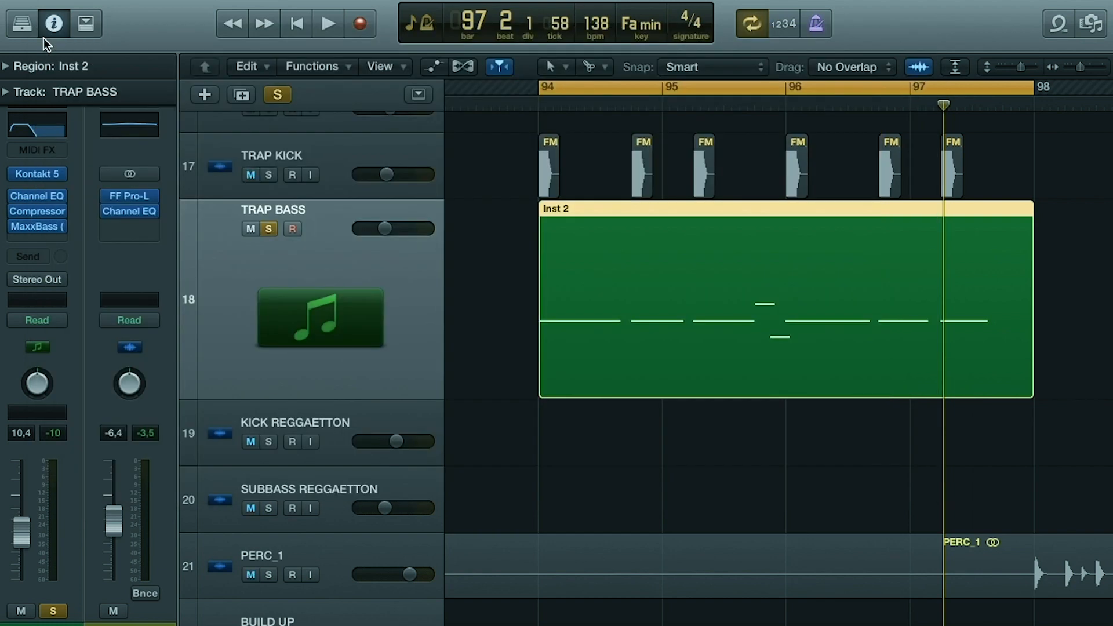
Review the Compressor and the MaxxBass settings on the TRAP BASS track, finishing with the whole arrangement in view
{"action": "left_click", "coordinate": [38, 210]}
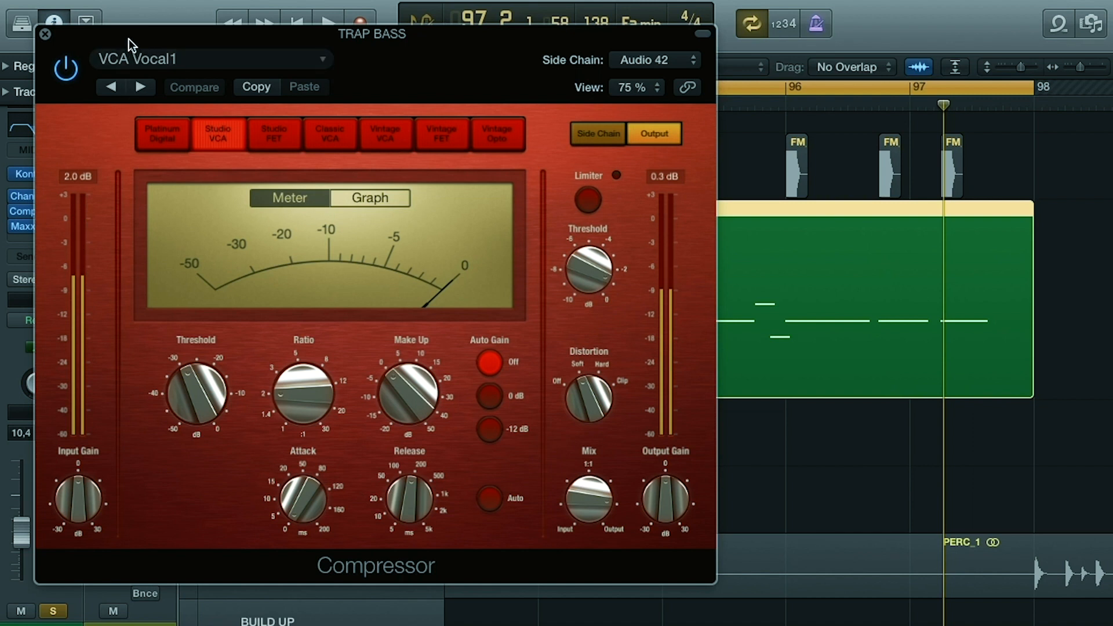
{"action": "left_click", "coordinate": [48, 33]}
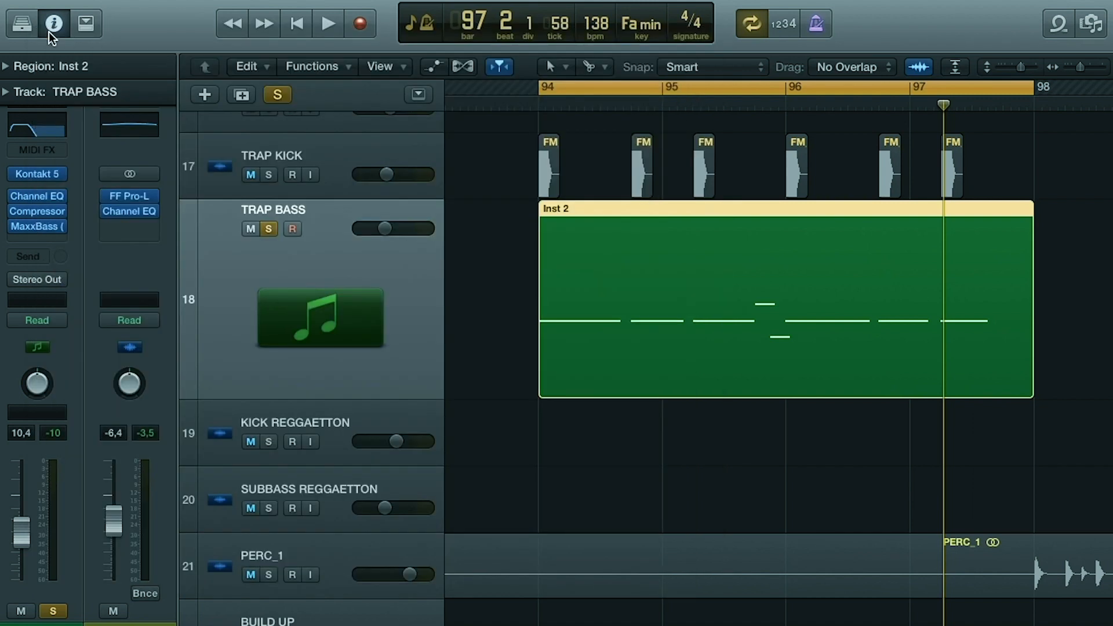
{"action": "left_click", "coordinate": [40, 227]}
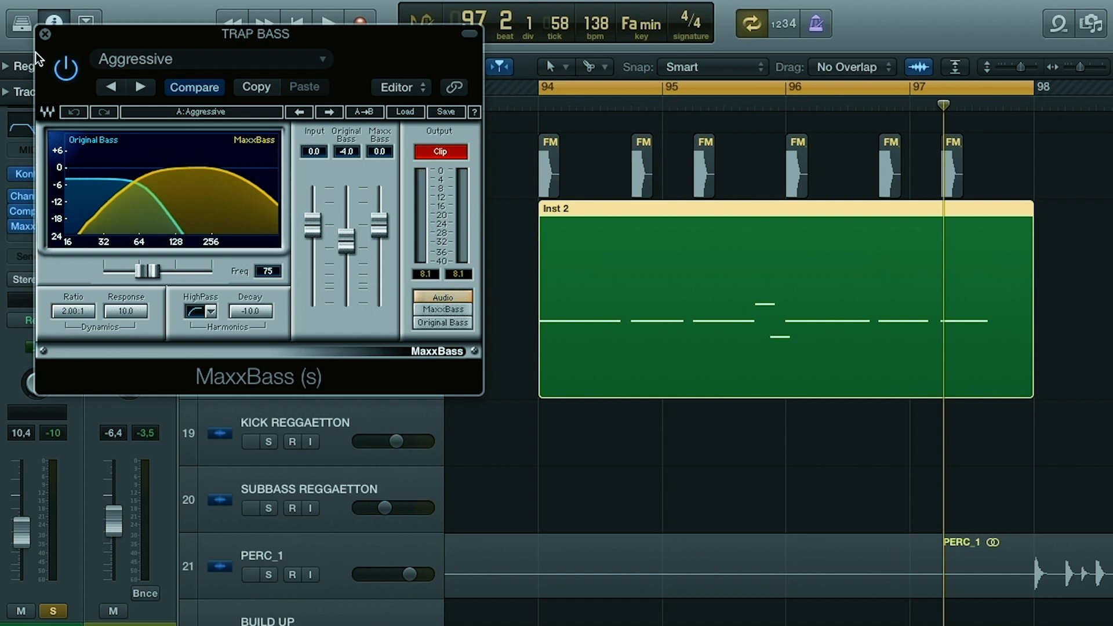
{"action": "left_click", "coordinate": [45, 34]}
{"action": "key", "text": "z"}
Check the TRAP BASS Compressor's side-chain source, keeping Audio 42 - TRAP KICK selected, and look over its attack setting
{"action": "left_click", "coordinate": [33, 210]}
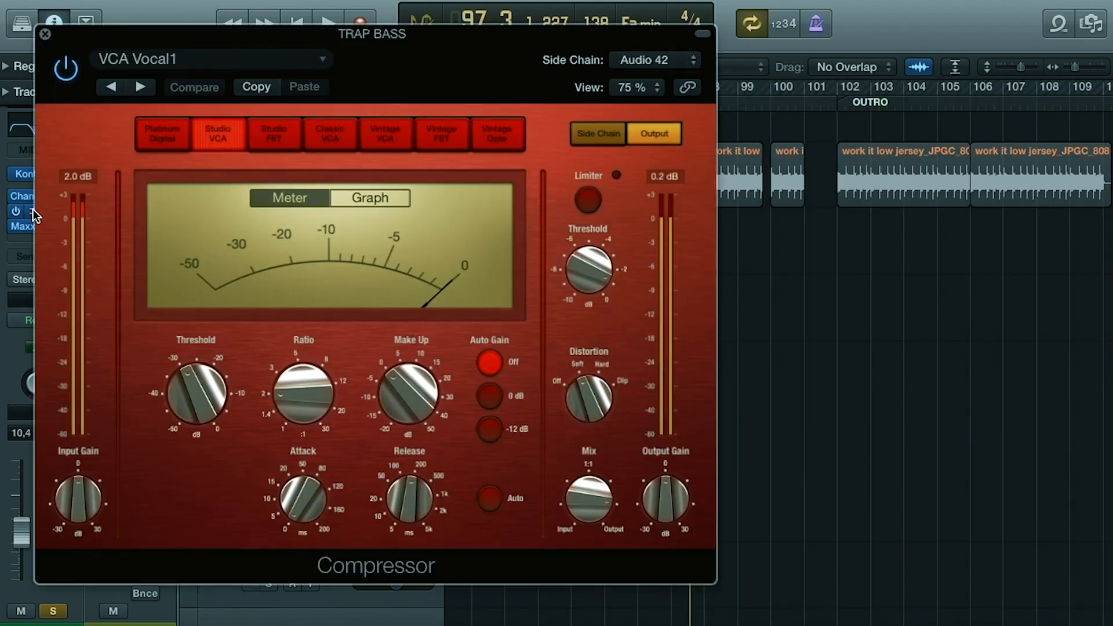
{"action": "left_click", "coordinate": [655, 61]}
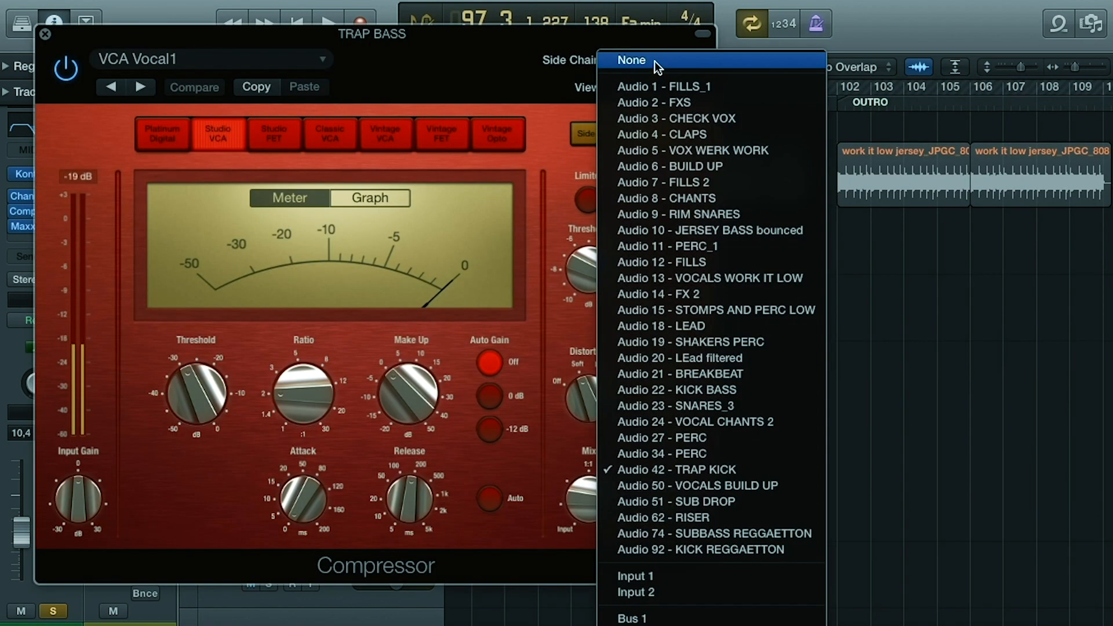
{"action": "left_click", "coordinate": [677, 475]}
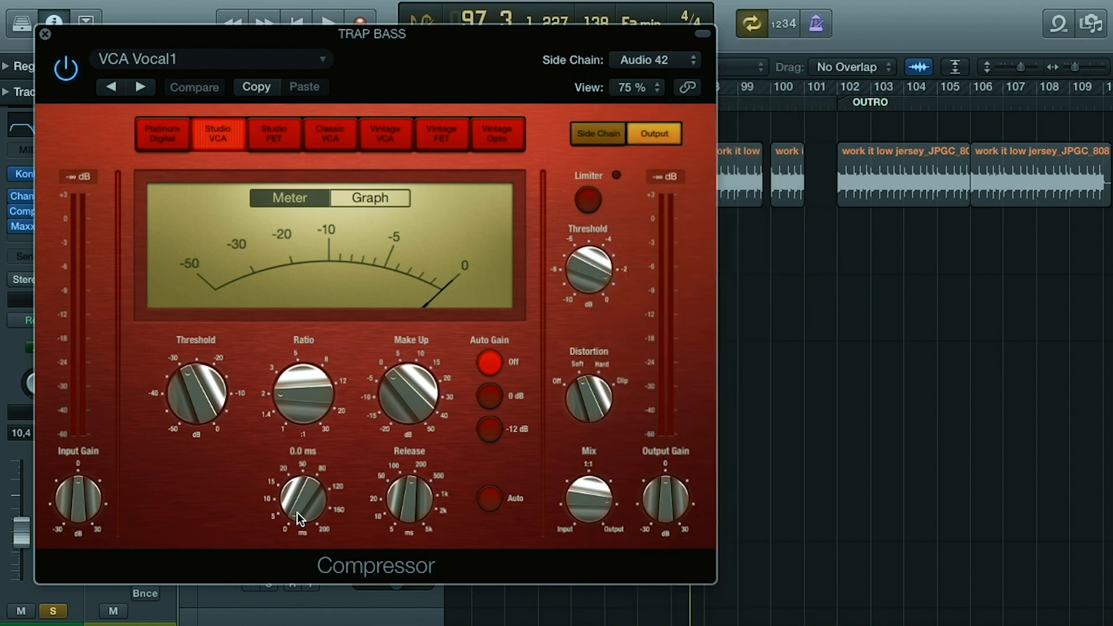
{"action": "mouse_move", "coordinate": [326, 404]}
{"action": "left_click", "coordinate": [45, 35]}
Play the drop from bar 94 with no track soloed and turn cycle mode off
{"action": "scroll", "coordinate": [484, 252], "scroll_direction": "down", "scroll_amount": 10}
{"action": "scroll", "coordinate": [483, 251], "scroll_direction": "up", "scroll_amount": 18}
{"action": "scroll", "coordinate": [483, 251], "scroll_direction": "up", "scroll_amount": 2}
{"action": "key", "text": "space"}
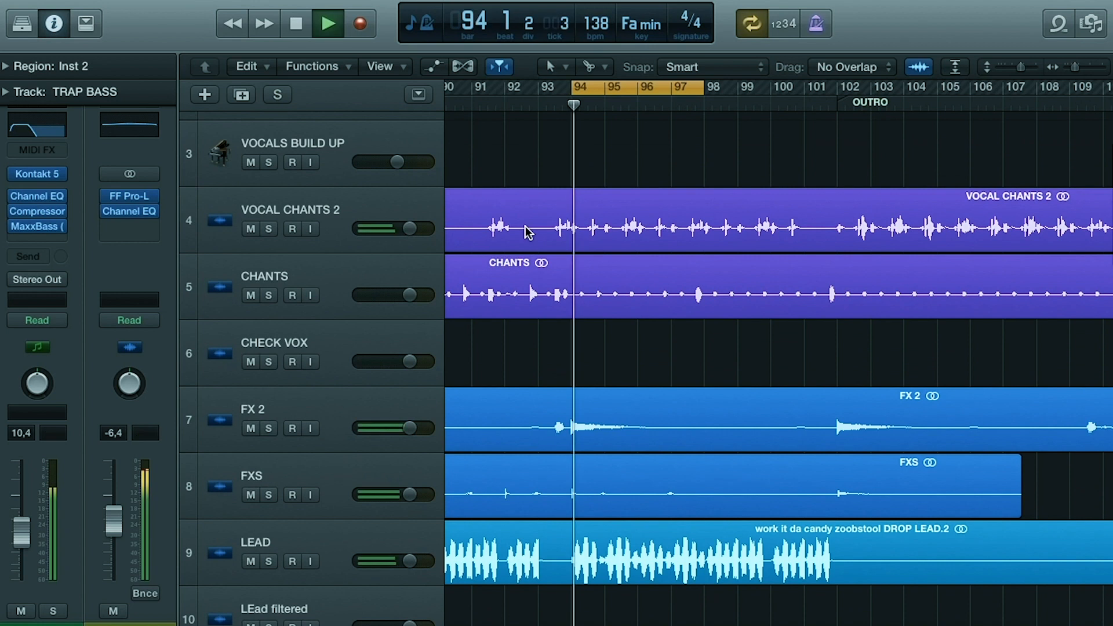
{"action": "key", "text": "c"}
Examine the drop's vocal, FX, lead, fill, percussion, bass and kick tracks during playback up to the OUTRO
{"action": "scroll", "coordinate": [616, 306], "scroll_direction": "up", "scroll_amount": 2}
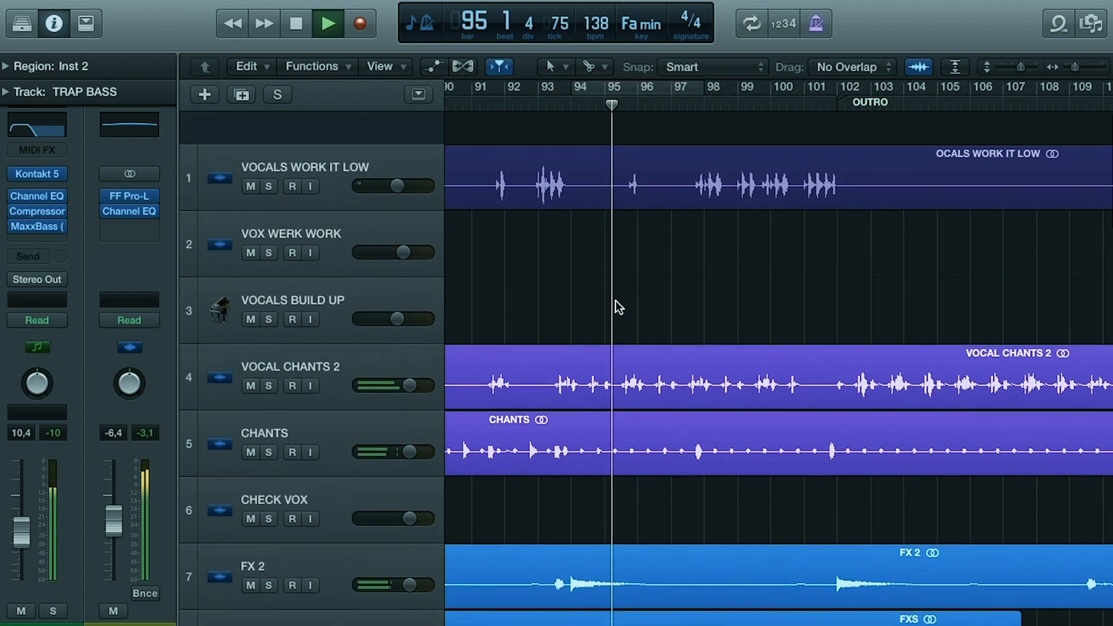
{"action": "scroll", "coordinate": [684, 210], "scroll_direction": "down", "scroll_amount": 3}
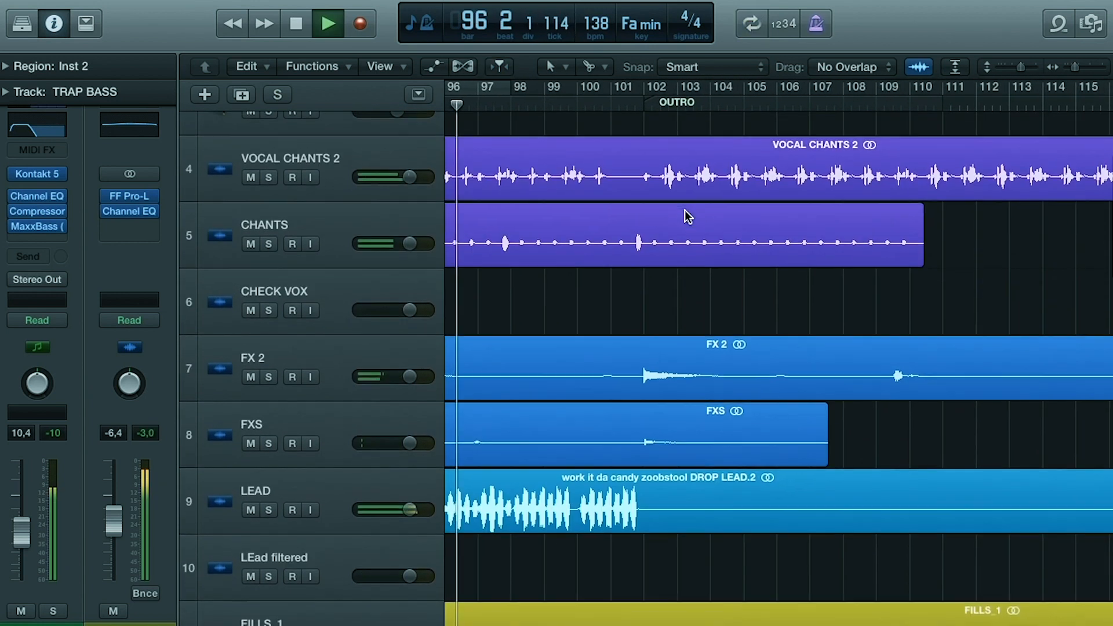
{"action": "scroll", "coordinate": [690, 499], "scroll_direction": "down", "scroll_amount": 10}
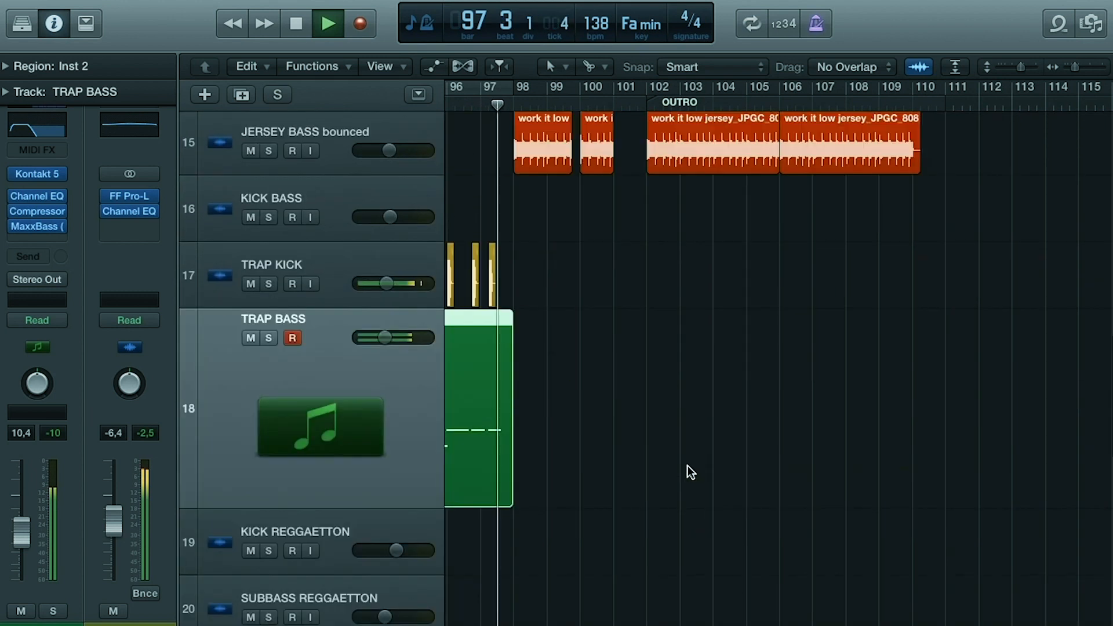
{"action": "scroll", "coordinate": [690, 471], "scroll_direction": "up", "scroll_amount": 4}
{"action": "scroll", "coordinate": [688, 465], "scroll_direction": "up", "scroll_amount": 3}
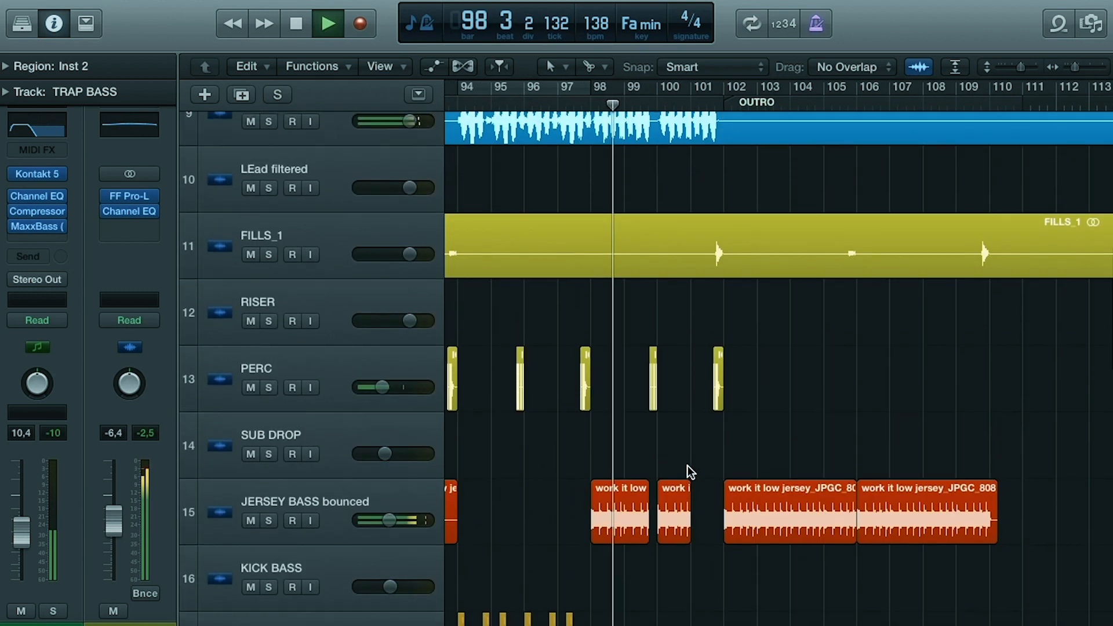
{"action": "scroll", "coordinate": [687, 465], "scroll_direction": "up", "scroll_amount": 5}
{"action": "key", "text": "super+Left"}
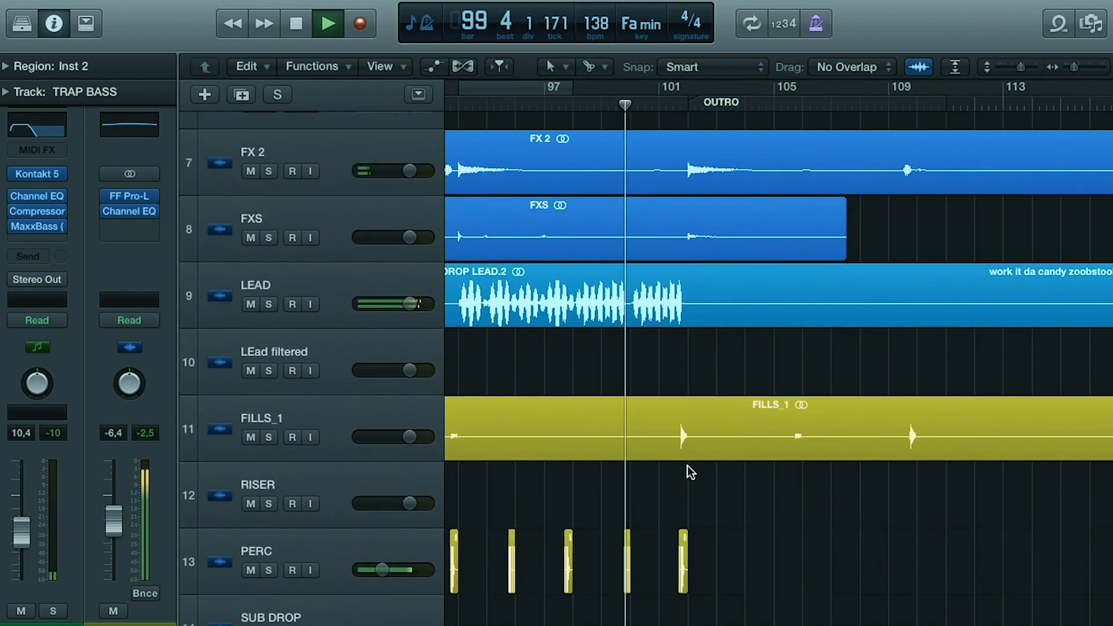
{"action": "scroll", "coordinate": [645, 335], "scroll_direction": "down", "scroll_amount": 4}
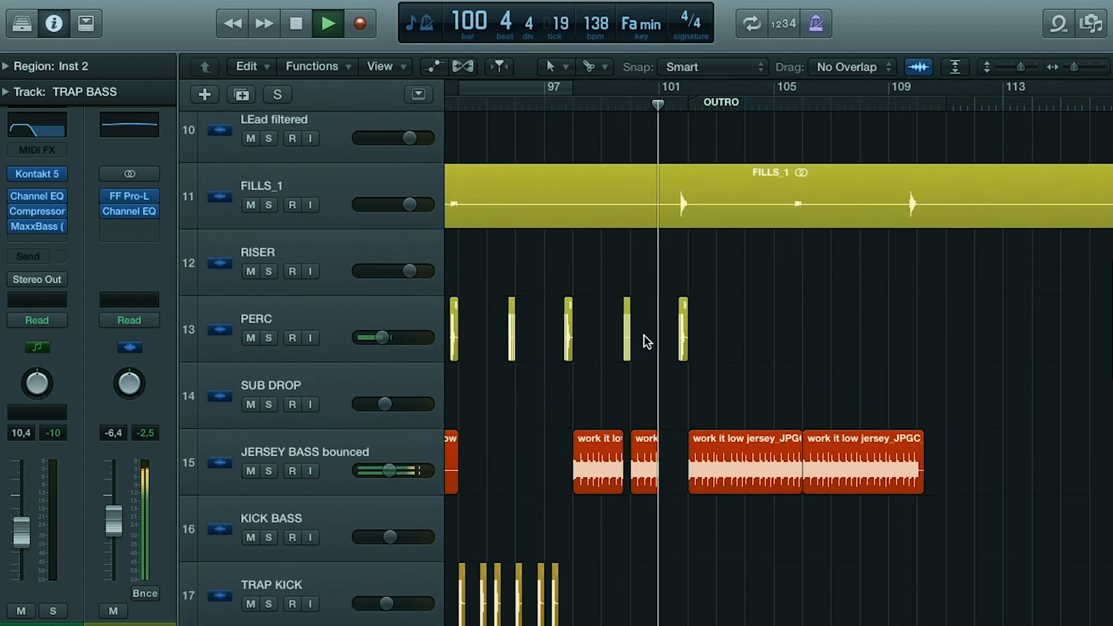